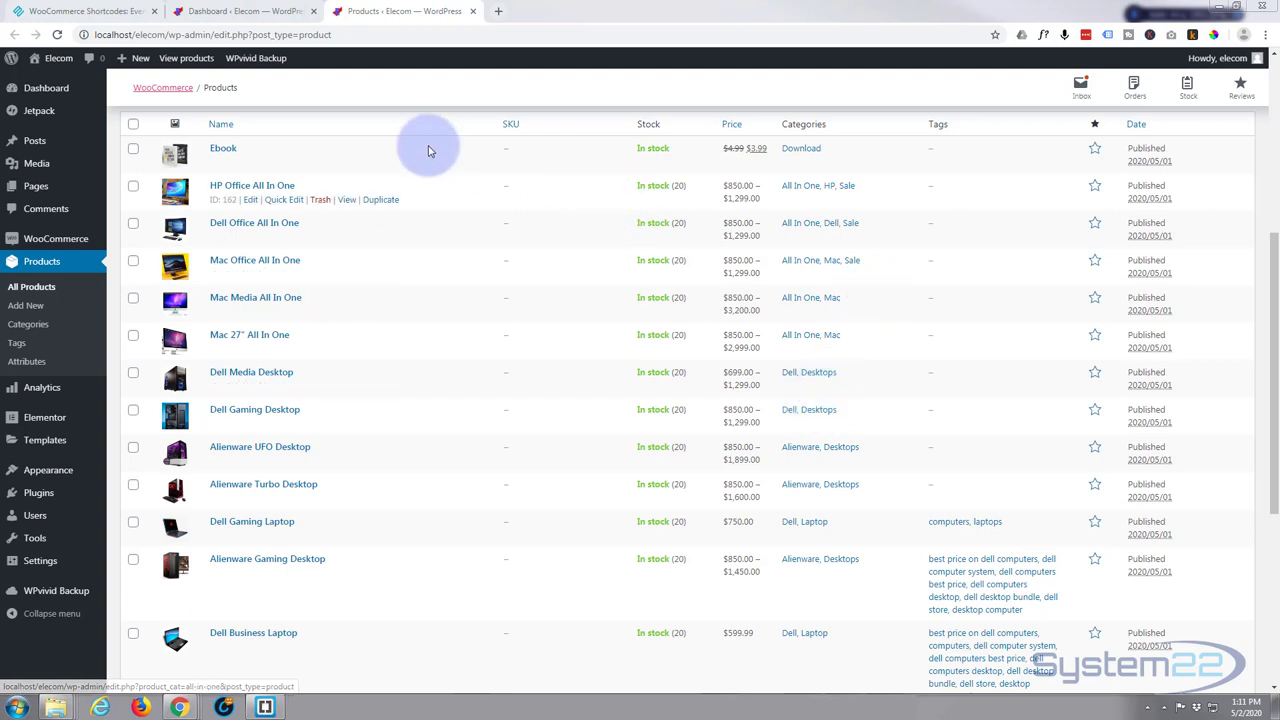
Bring up the '+ New' content menu in the admin bar from the Products list
{"action": "mouse_move", "coordinate": [120, 63]}
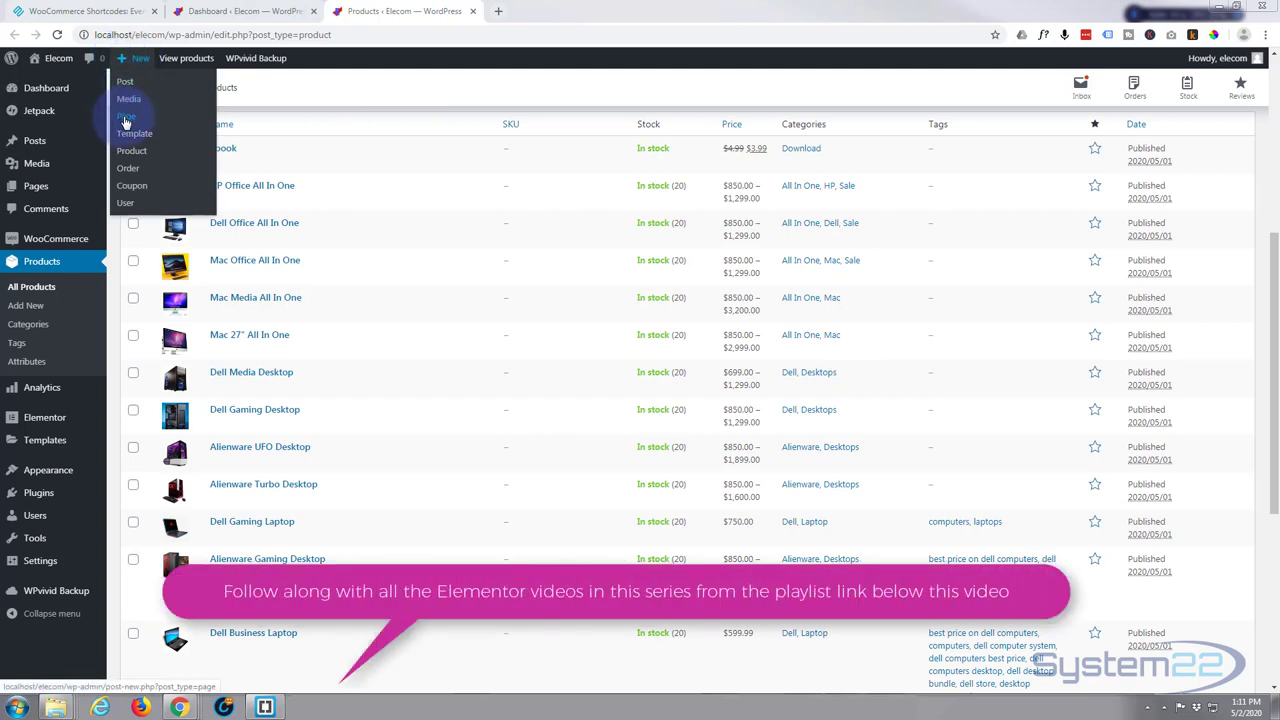
Start a new page in a separate tab and title it 'Desktops'
{"action": "middle_click", "coordinate": [125, 120]}
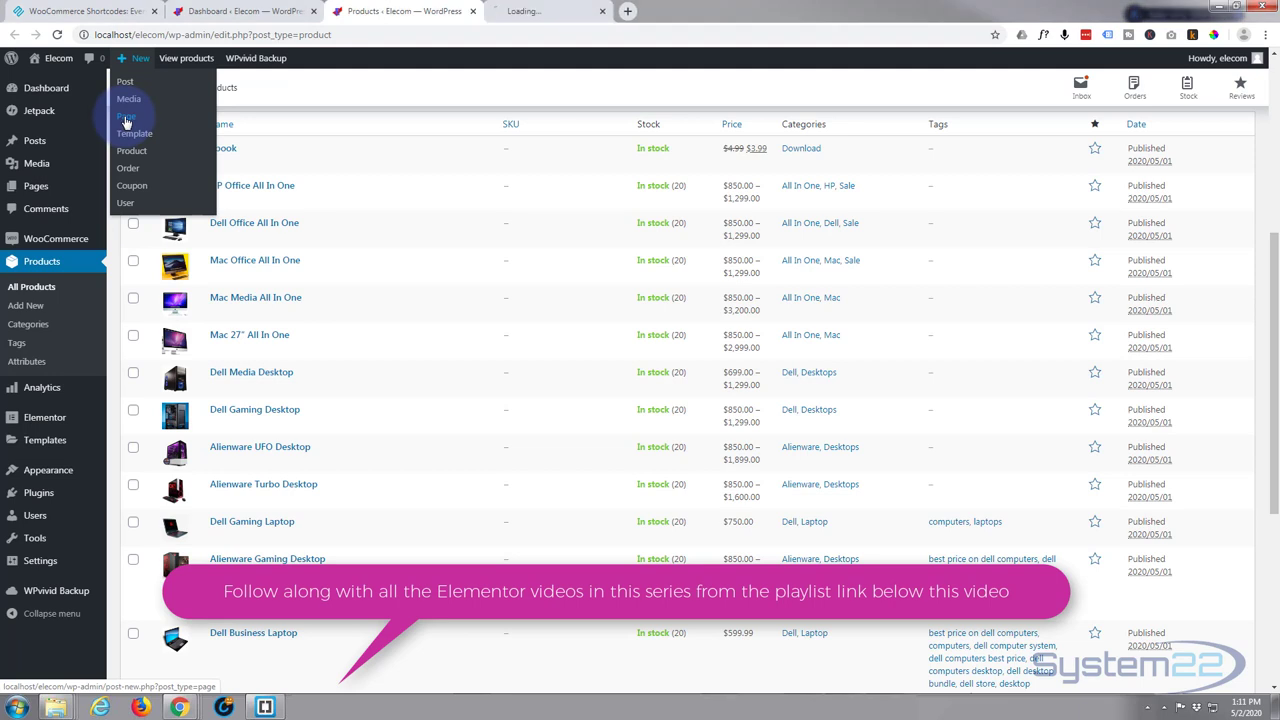
{"action": "left_click", "coordinate": [545, 9]}
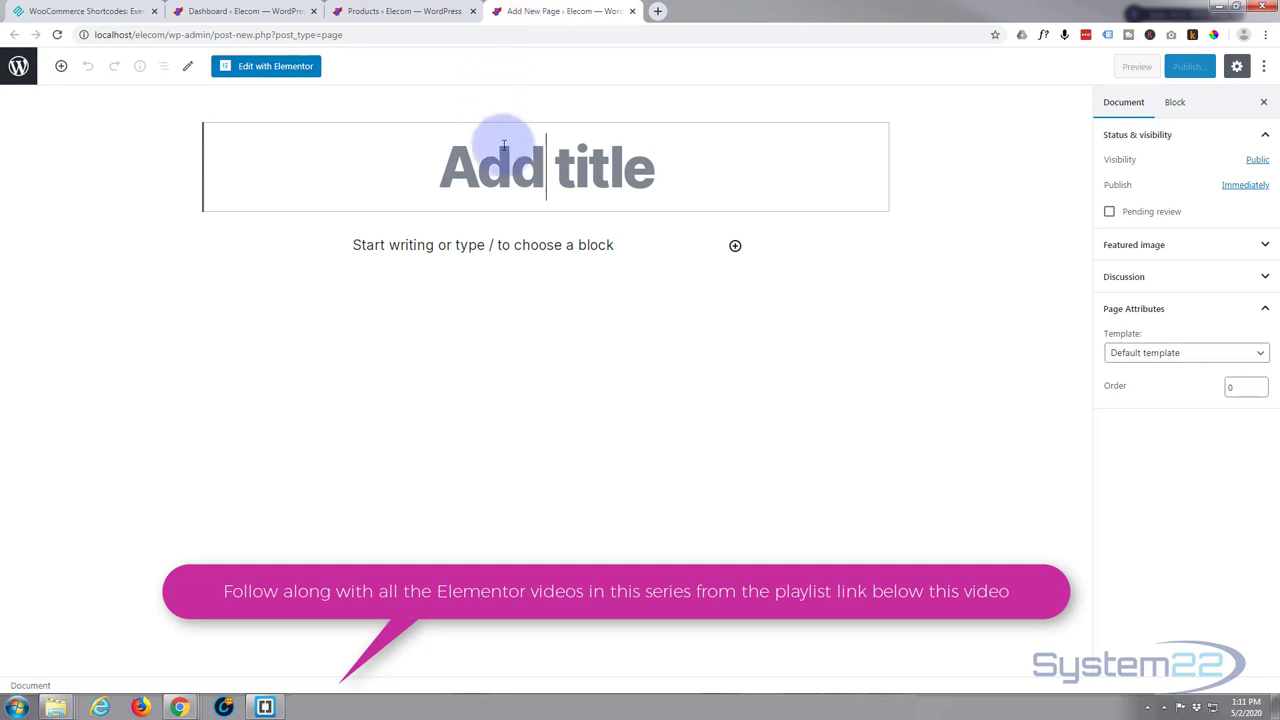
{"action": "left_click", "coordinate": [589, 158]}
{"action": "type", "text": "Desk"}
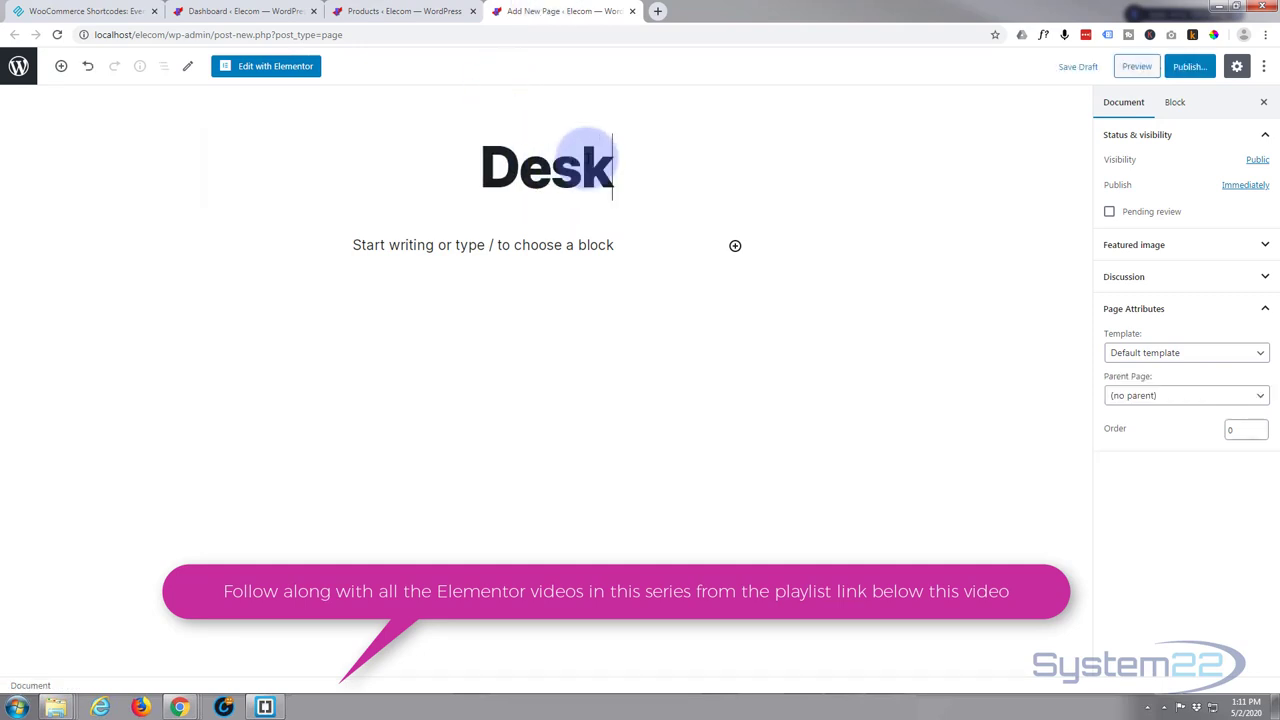
{"action": "type", "text": "tops"}
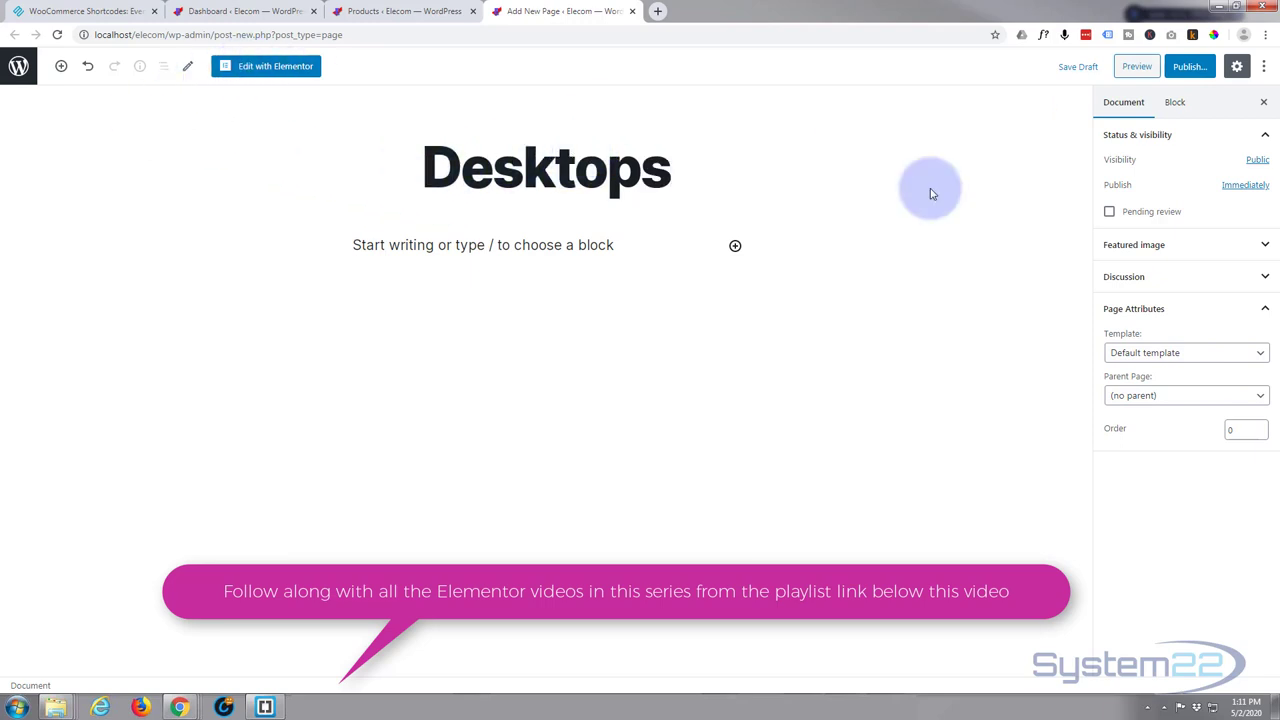
Set the page template to Elementor Full Width and open the page in Elementor
{"action": "left_click", "coordinate": [1190, 356]}
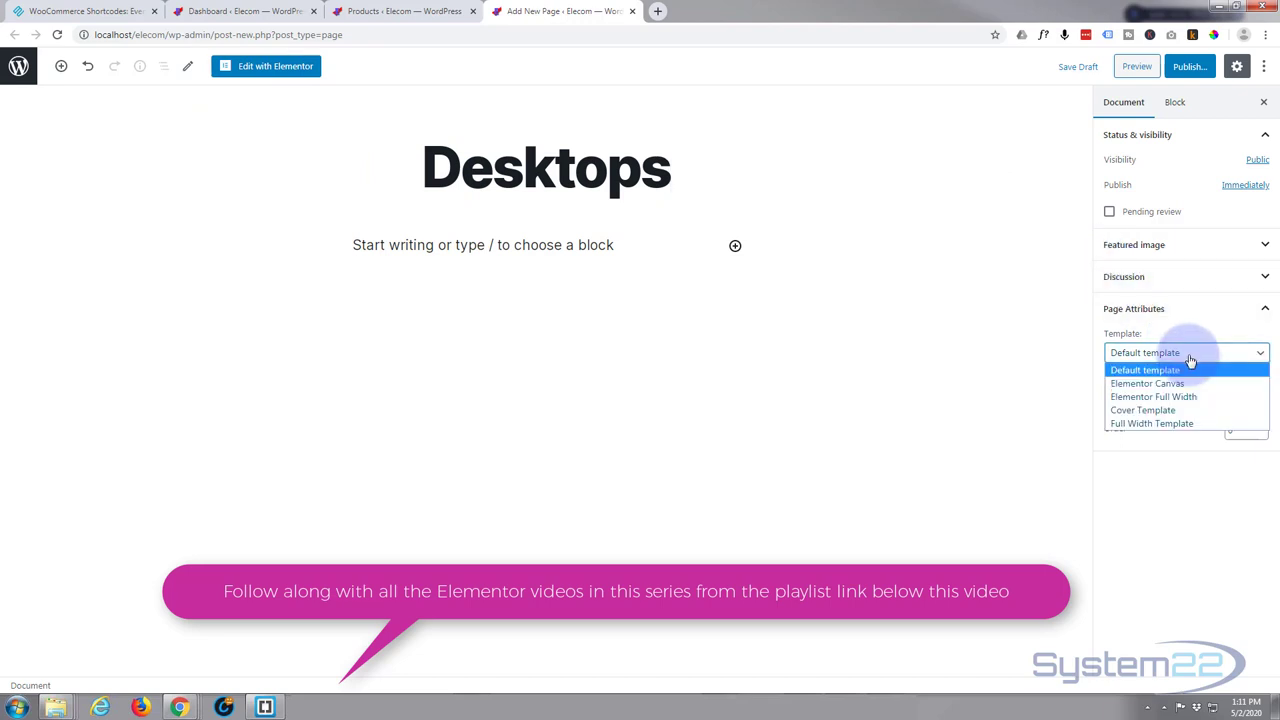
{"action": "left_click", "coordinate": [1260, 312]}
{"action": "left_click", "coordinate": [1260, 312]}
{"action": "left_click", "coordinate": [1201, 356]}
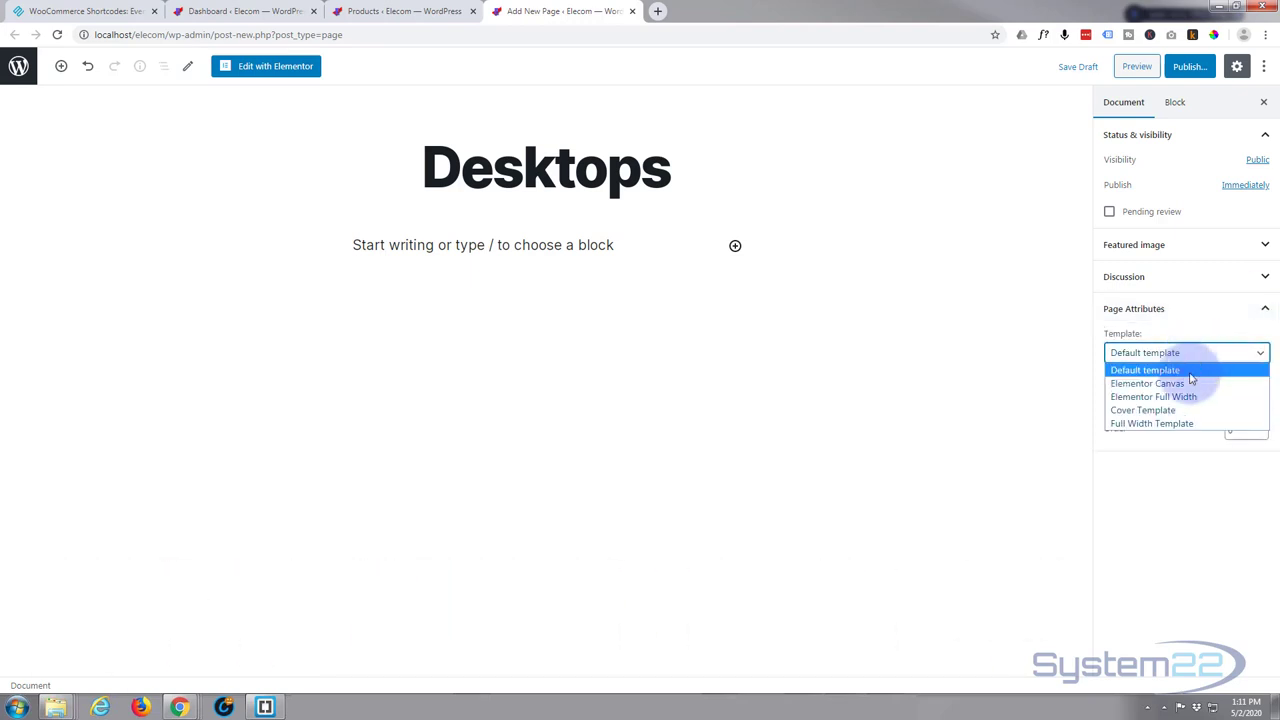
{"action": "left_click", "coordinate": [1187, 397]}
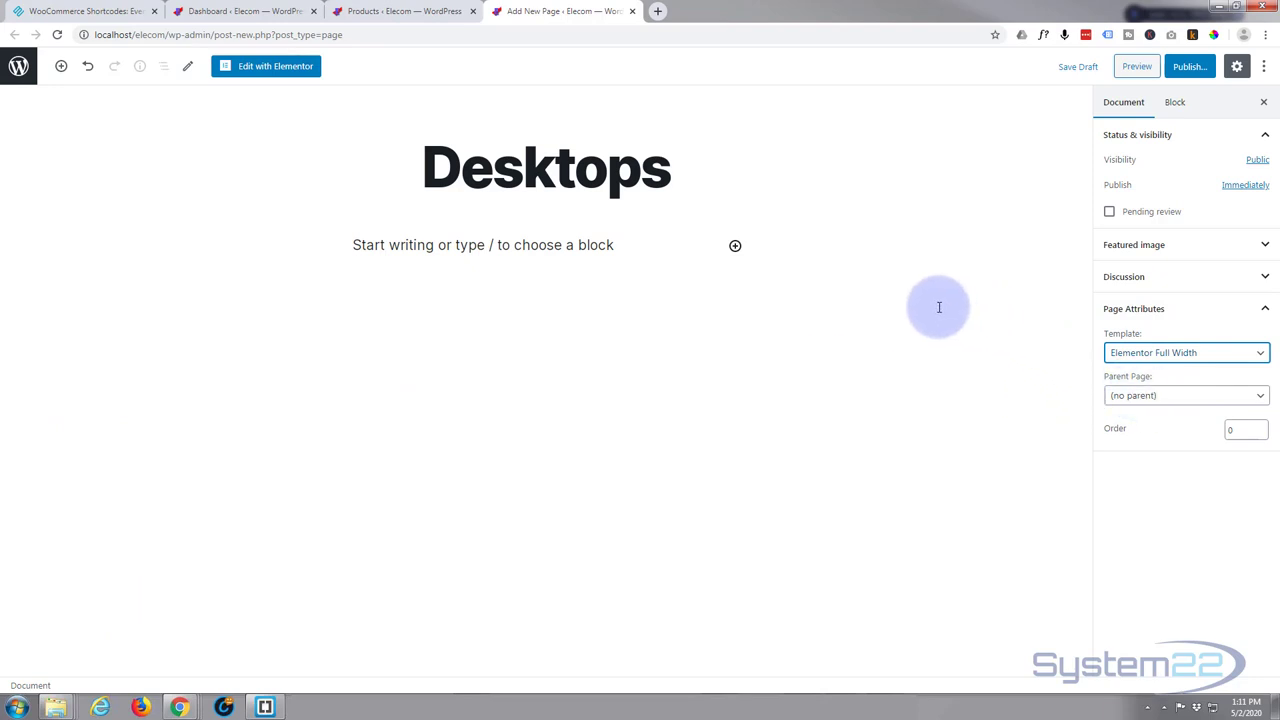
{"action": "left_click", "coordinate": [277, 66]}
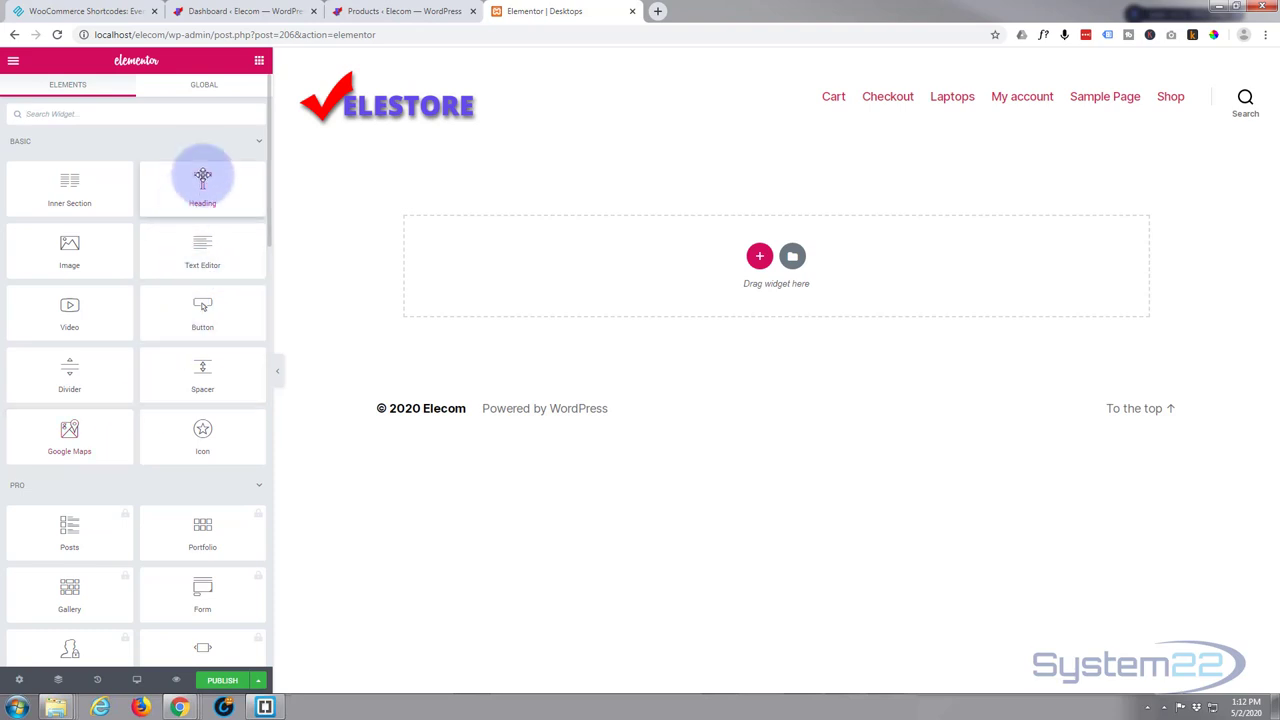
Drop a Text Editor widget with Lorem ipsum placeholder text into the empty section
{"action": "scroll", "coordinate": [155, 455], "scroll_direction": "down", "scroll_amount": 2}
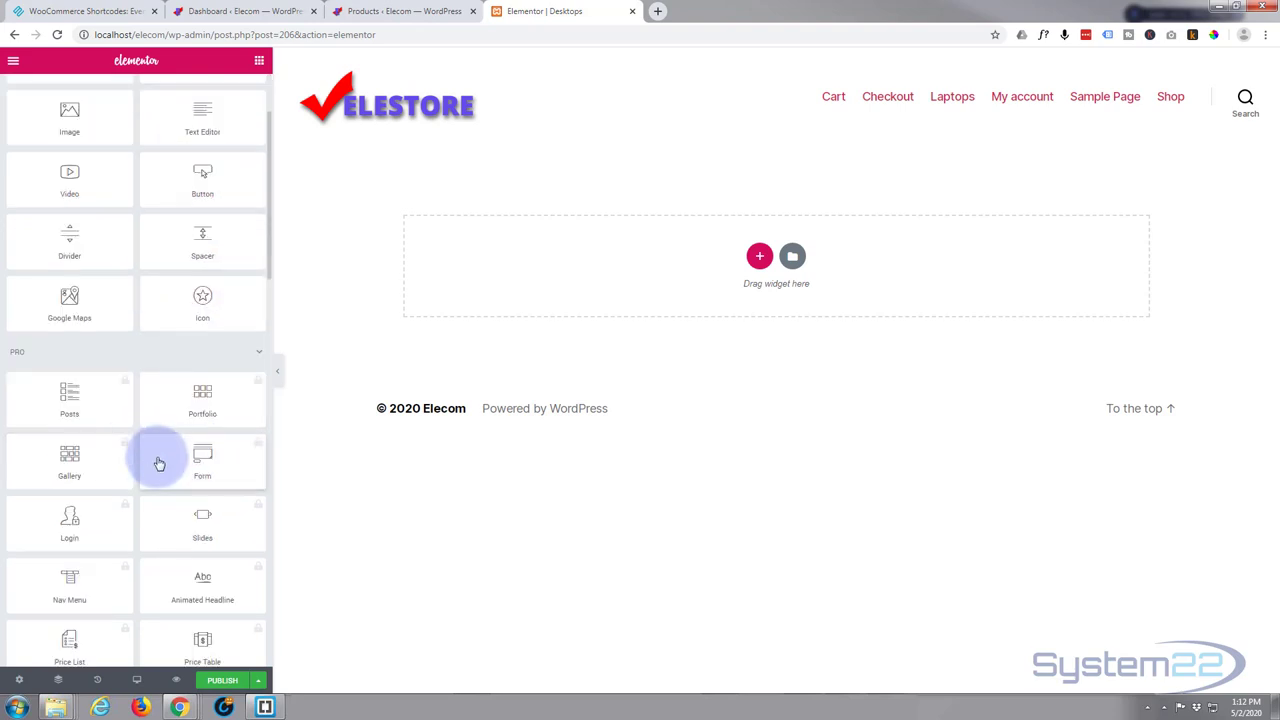
{"action": "scroll", "coordinate": [222, 433], "scroll_direction": "down", "scroll_amount": 3}
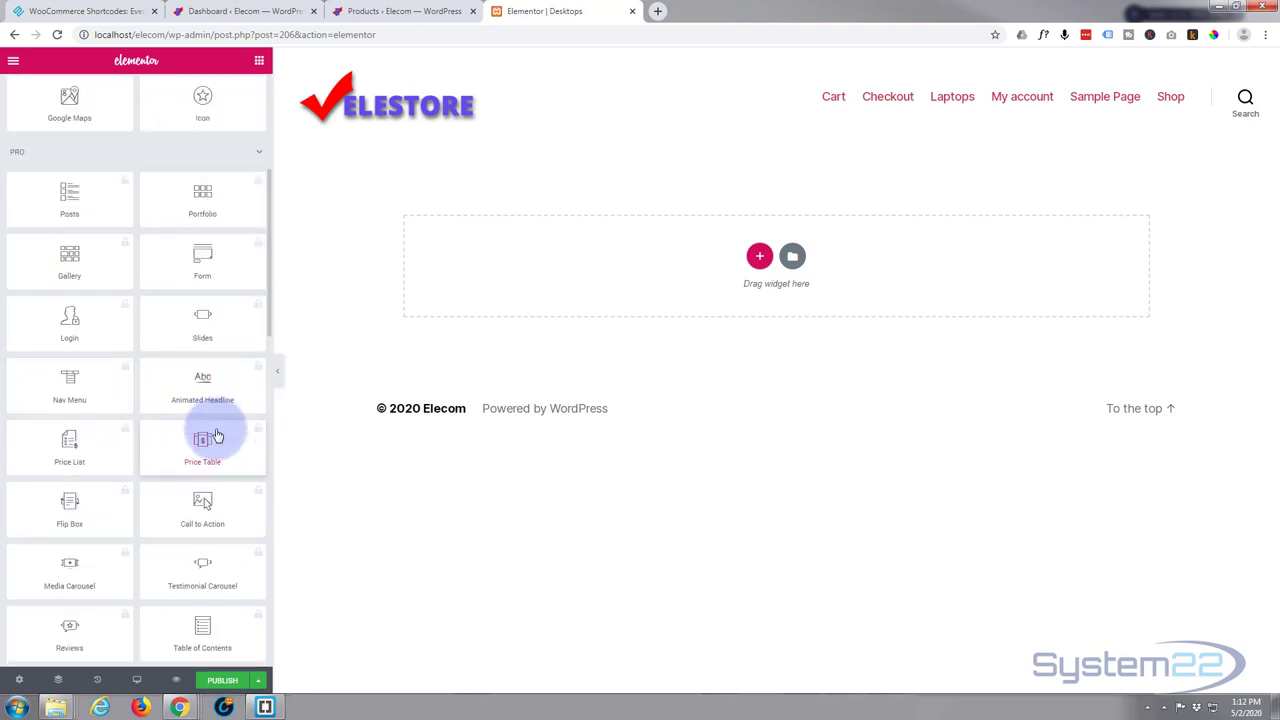
{"action": "scroll", "coordinate": [216, 436], "scroll_direction": "down", "scroll_amount": 5}
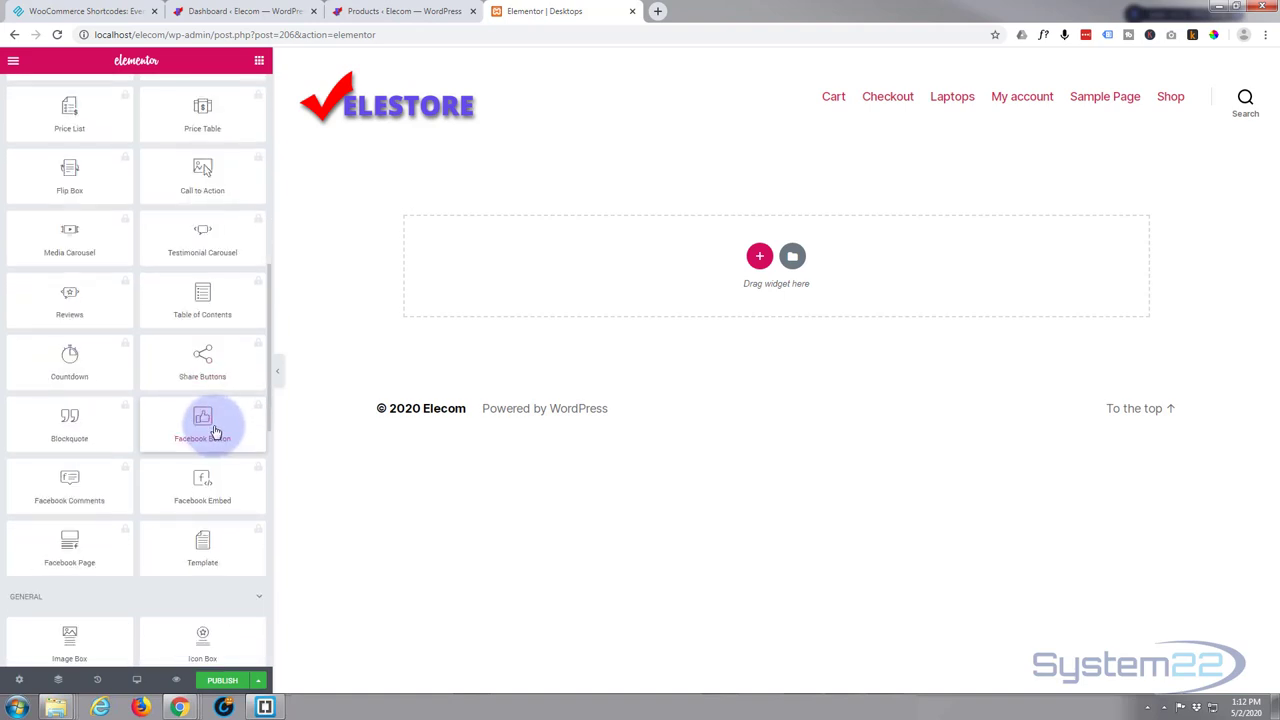
{"action": "scroll", "coordinate": [213, 430], "scroll_direction": "down", "scroll_amount": 1}
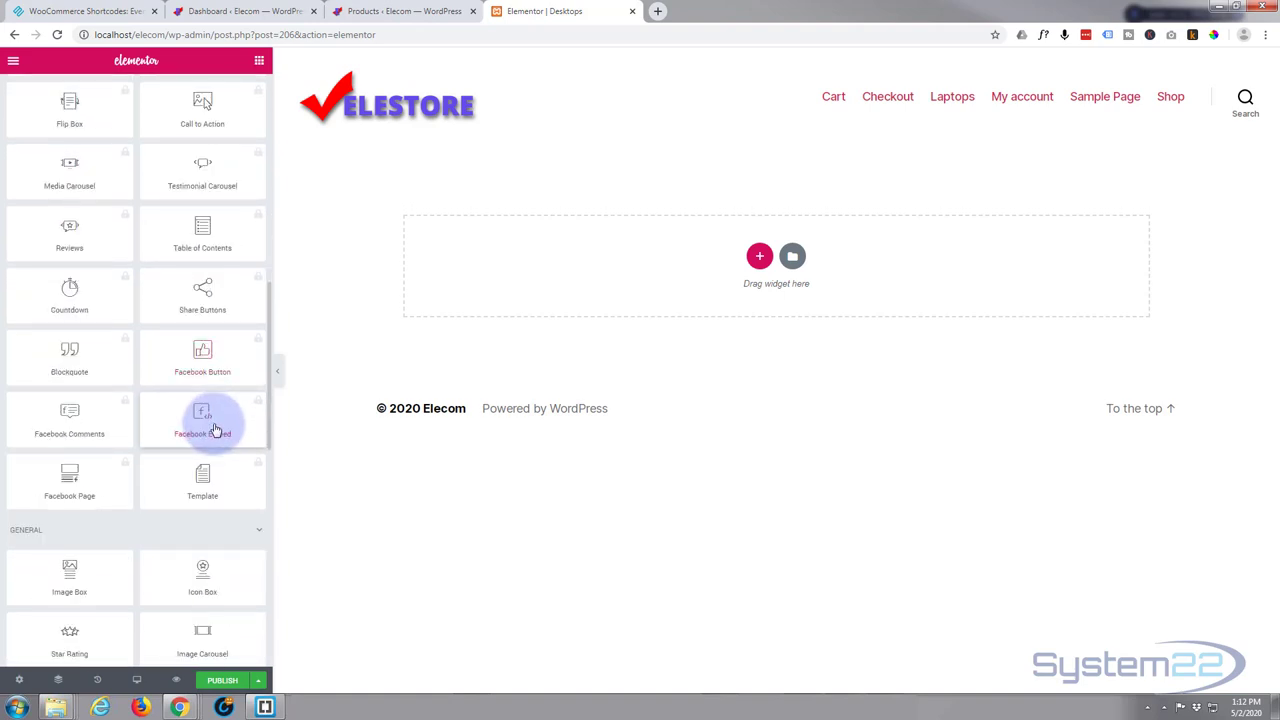
{"action": "scroll", "coordinate": [214, 425], "scroll_direction": "down", "scroll_amount": 3}
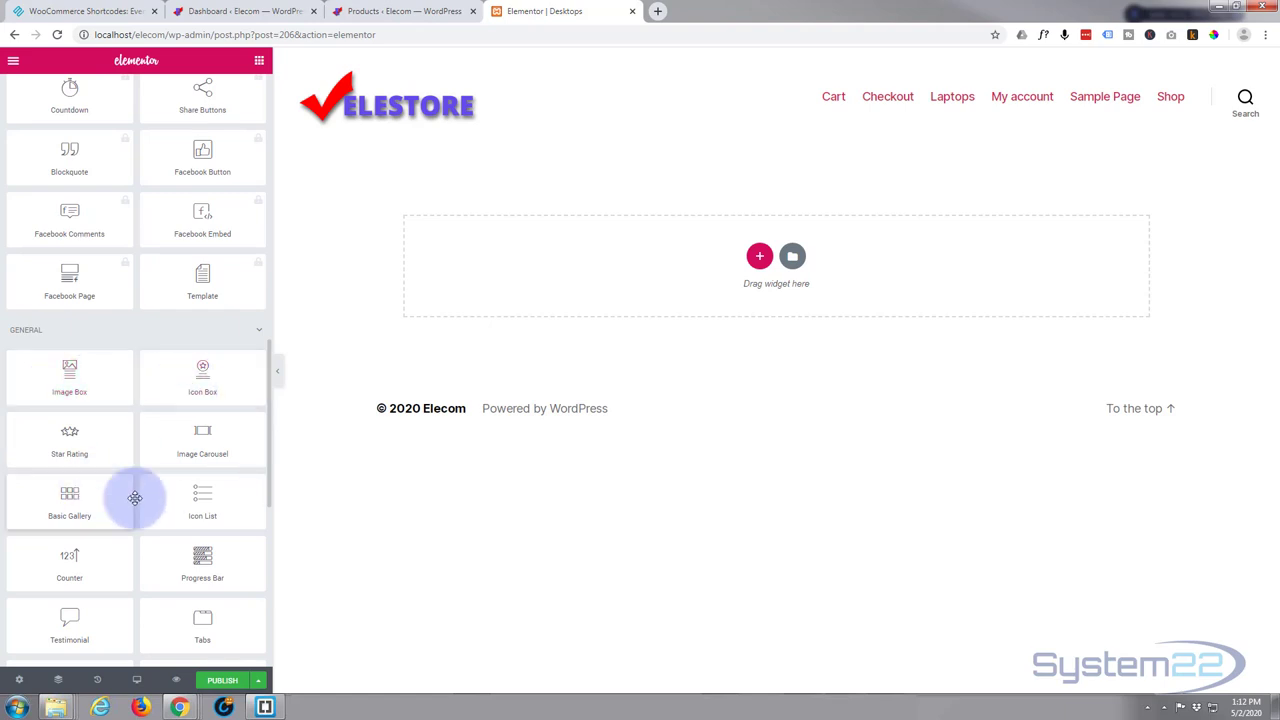
{"action": "scroll", "coordinate": [137, 577], "scroll_direction": "down", "scroll_amount": 2}
{"action": "scroll", "coordinate": [143, 566], "scroll_direction": "up", "scroll_amount": 8}
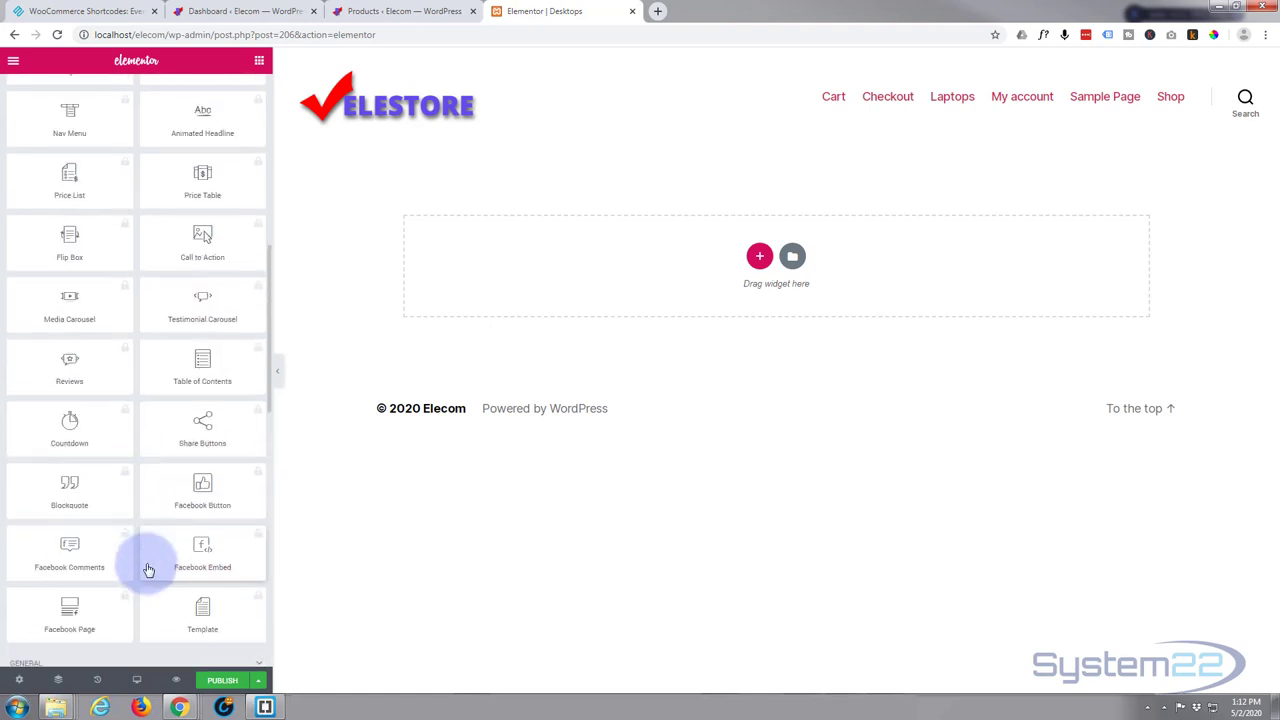
{"action": "scroll", "coordinate": [147, 569], "scroll_direction": "up", "scroll_amount": 8}
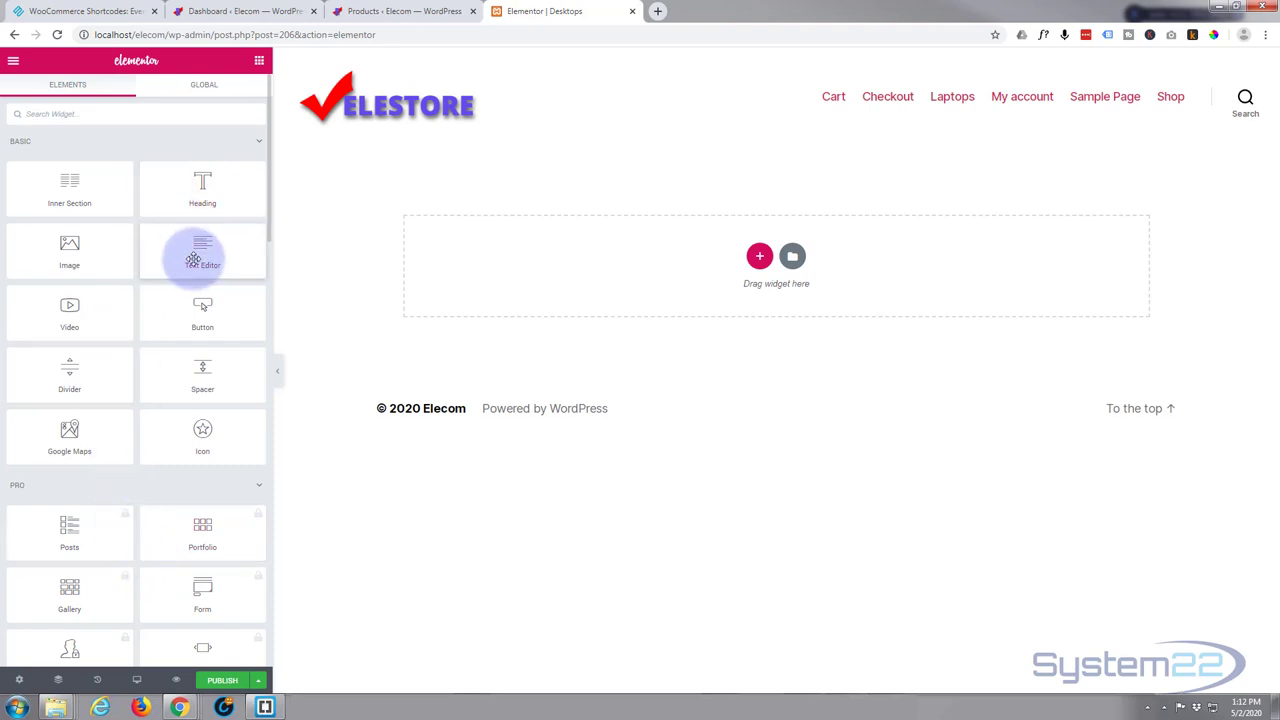
{"action": "left_click_drag", "start_coordinate": [193, 258], "coordinate": [729, 272]}
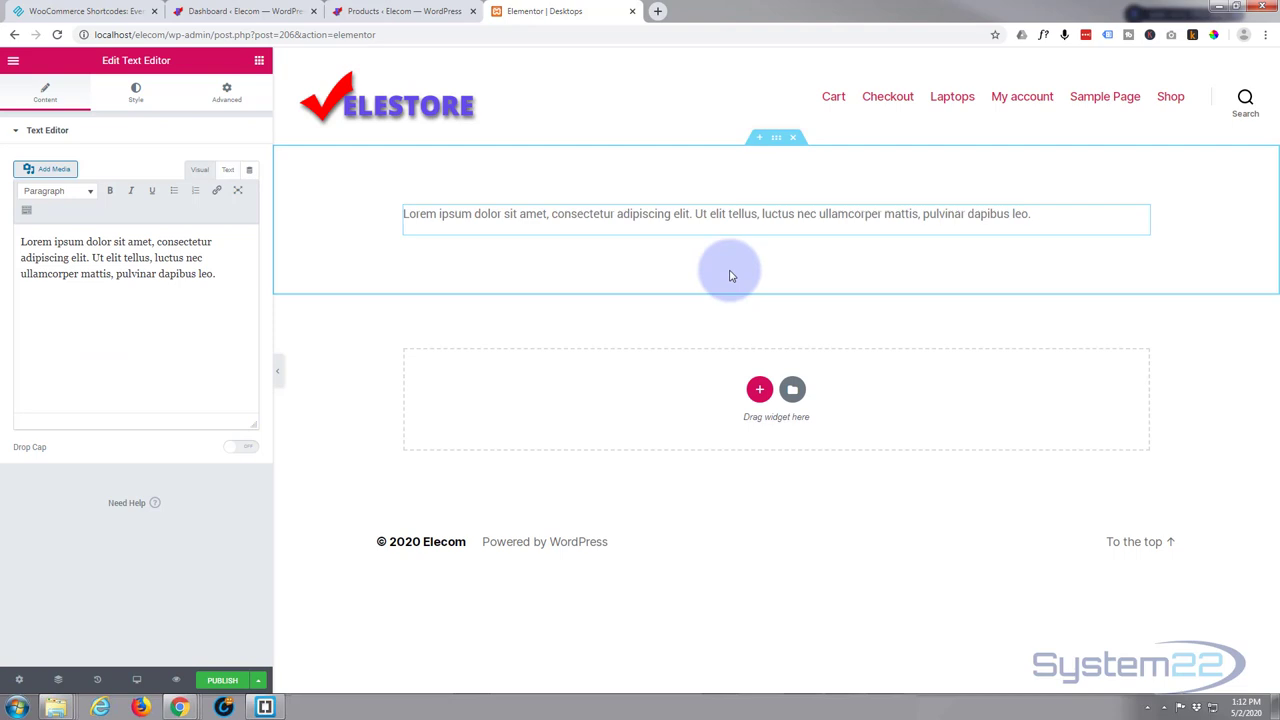
Select the [product_category category="clothing"] shortcode on the barn2 WooCommerce shortcodes page
{"action": "left_click", "coordinate": [96, 11]}
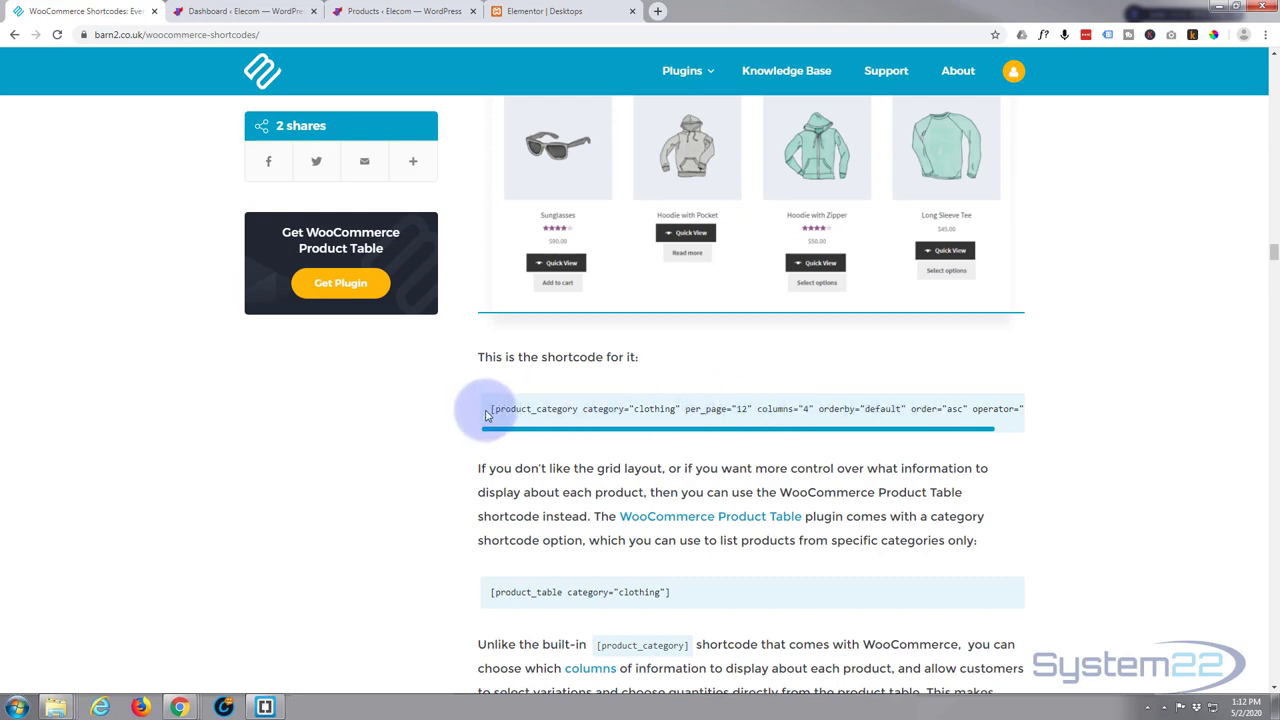
{"action": "left_click_drag", "start_coordinate": [488, 414], "coordinate": [686, 410]}
{"action": "key", "text": "ctrl+c"}
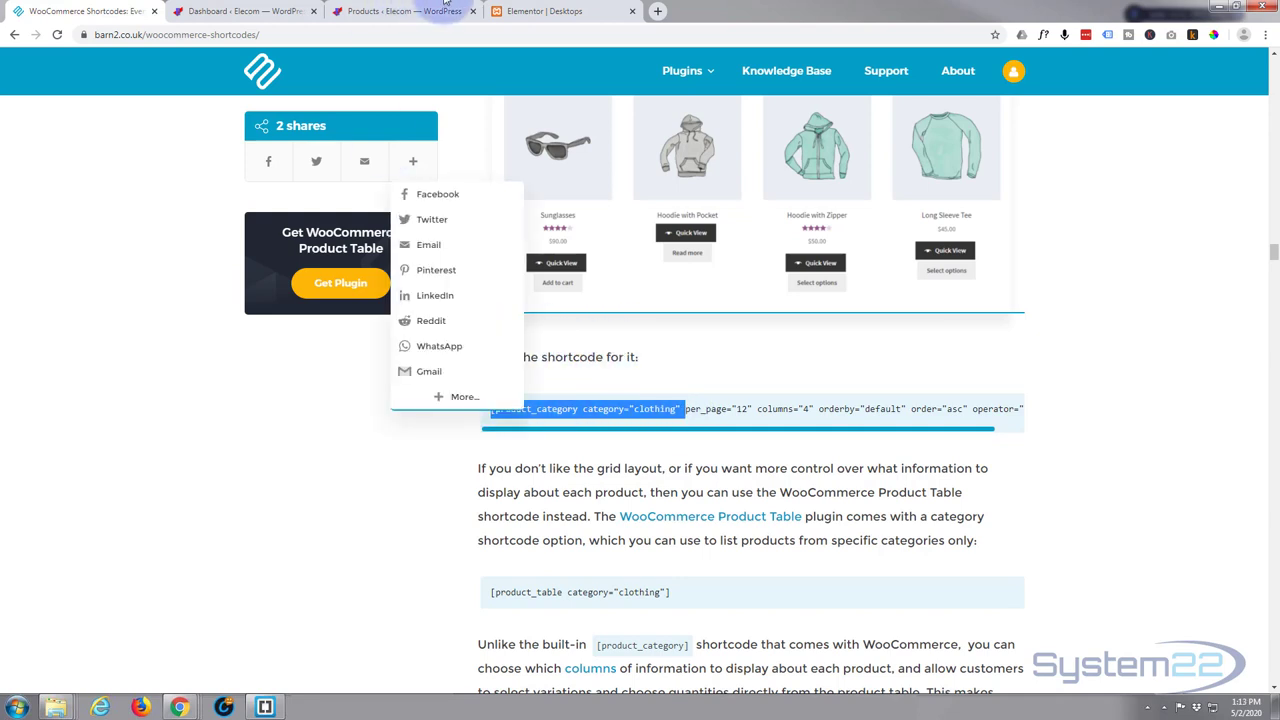
Replace the placeholder paragraph with the pasted clothing shortcode and save
{"action": "left_click", "coordinate": [510, 12]}
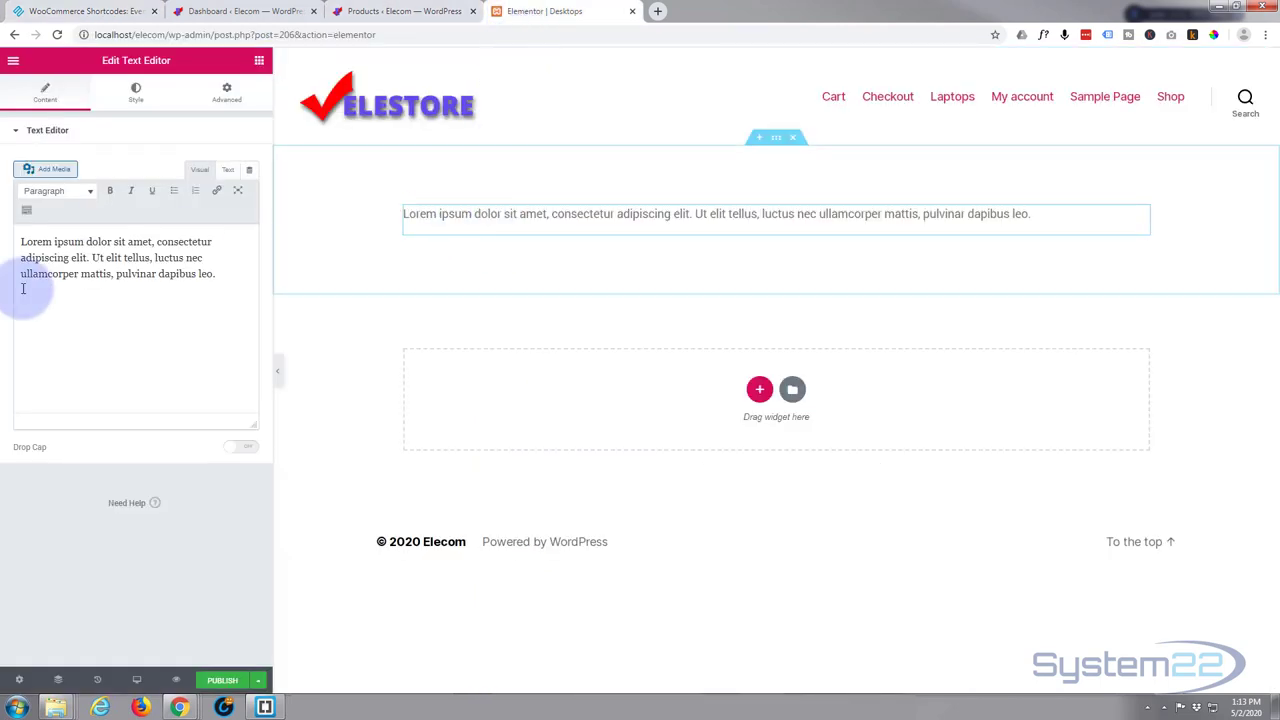
{"action": "left_click_drag", "start_coordinate": [215, 274], "coordinate": [14, 243]}
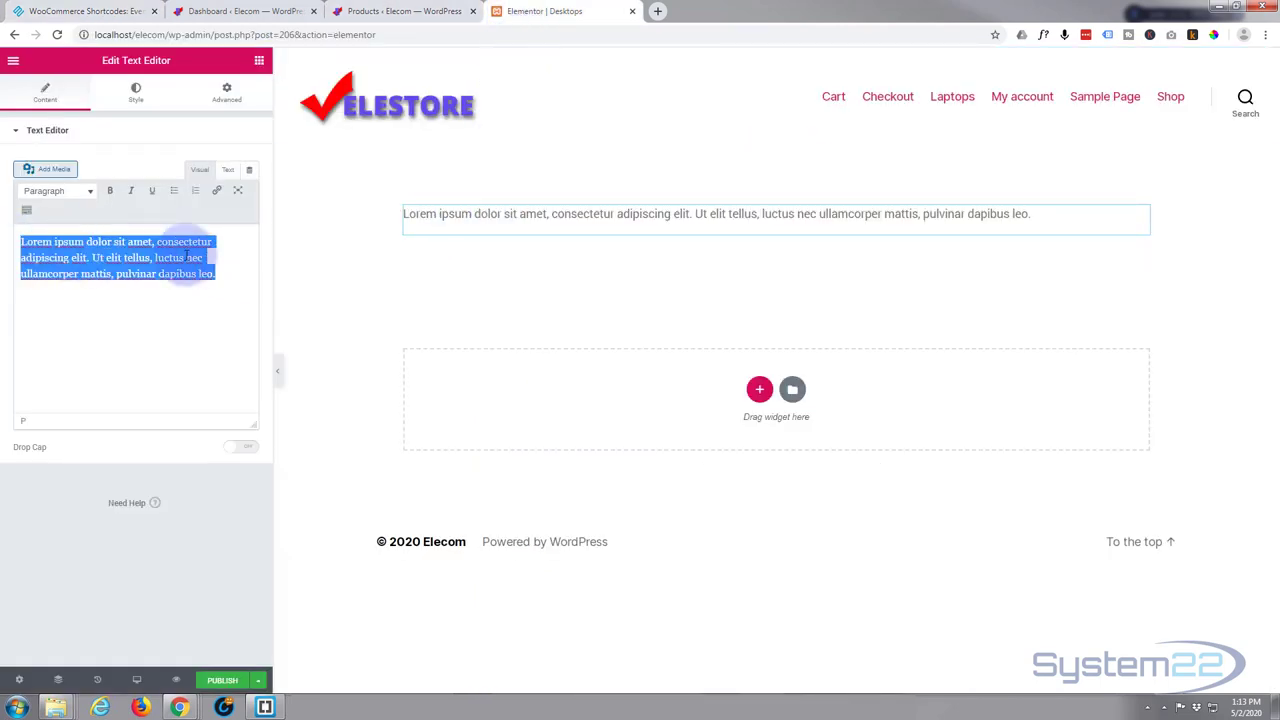
{"action": "key", "text": "ctrl+v"}
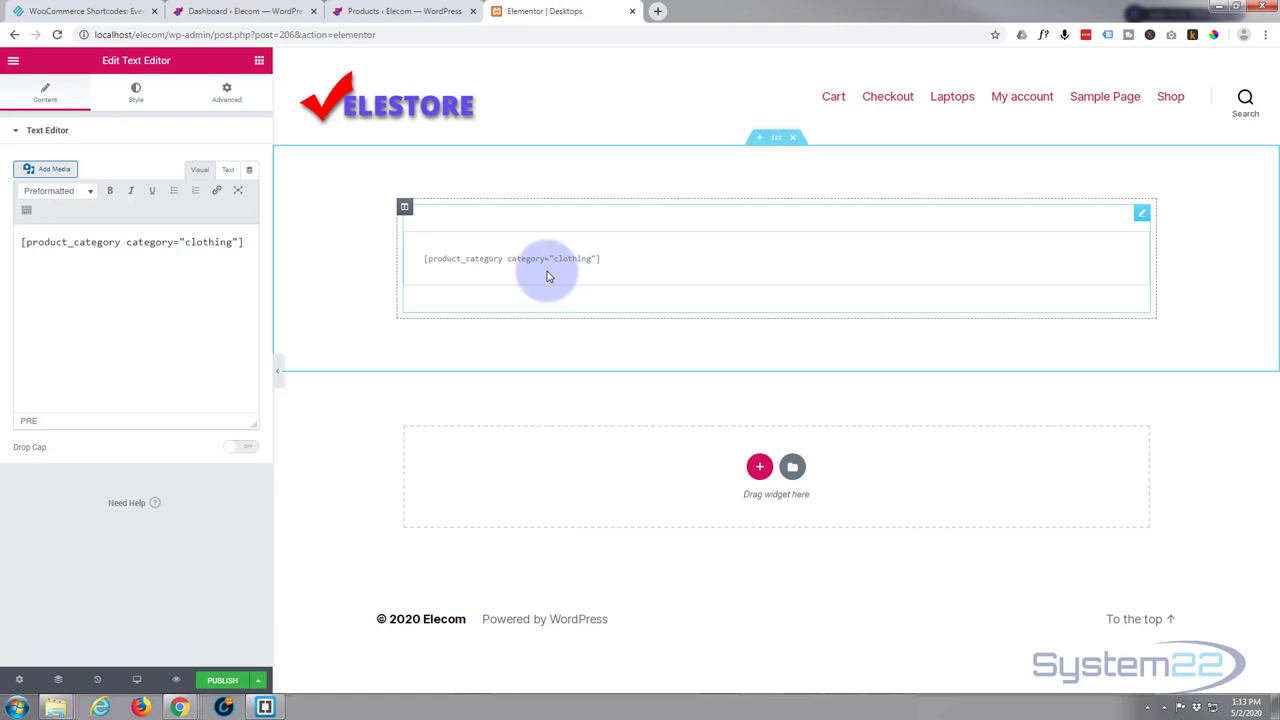
{"action": "key", "text": "ctrl+s"}
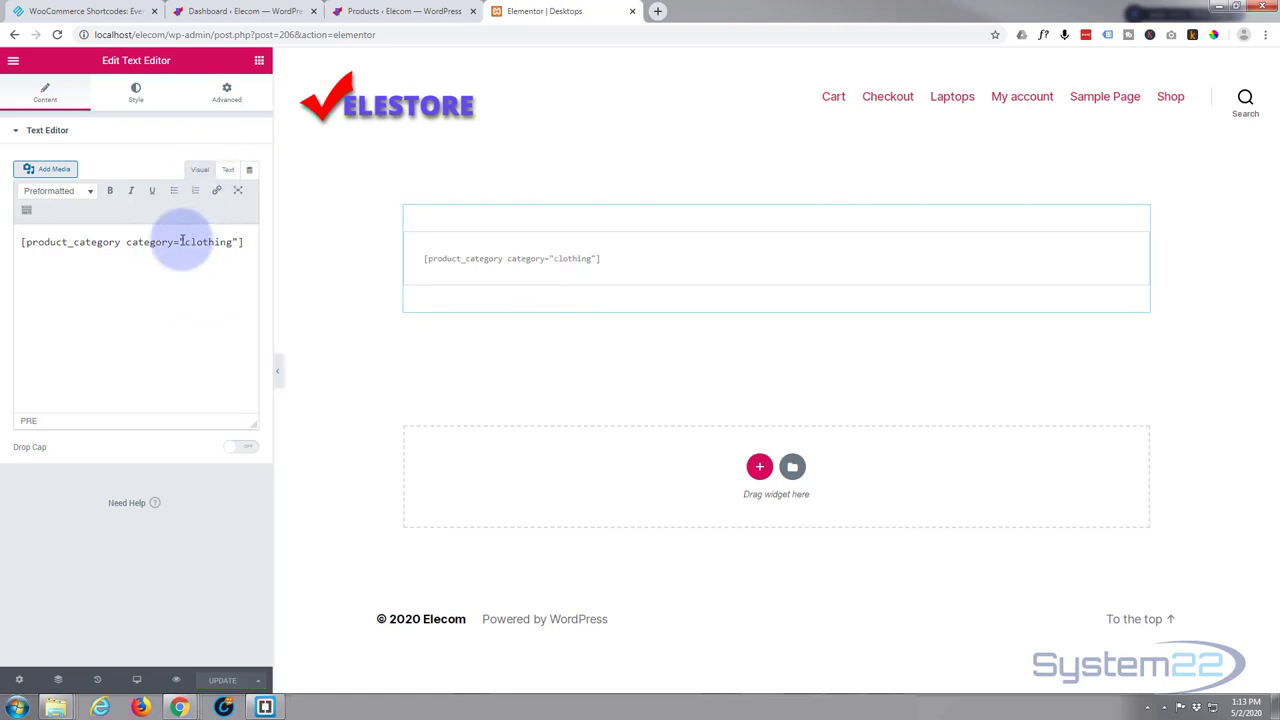
Change the shortcode category from 'clothing' to 'Laptop' and update the page
{"action": "left_click_drag", "start_coordinate": [182, 242], "coordinate": [235, 241]}
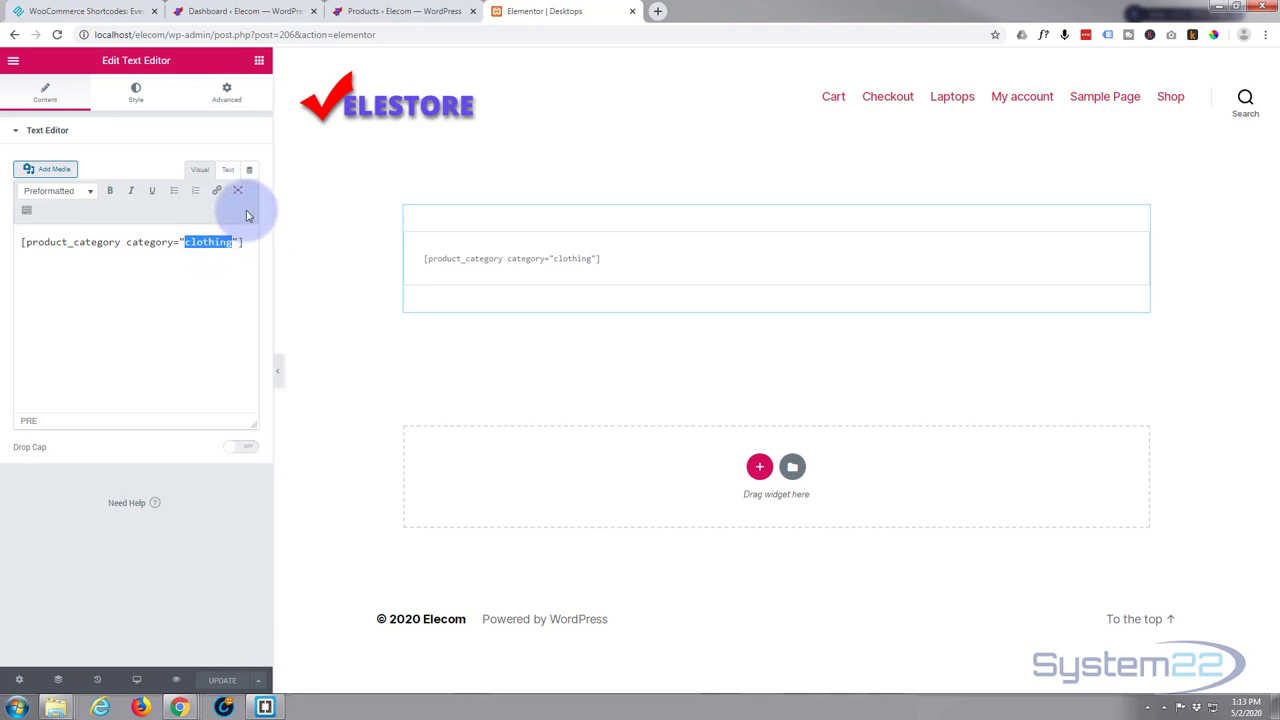
{"action": "type", "text": "Laptop"}
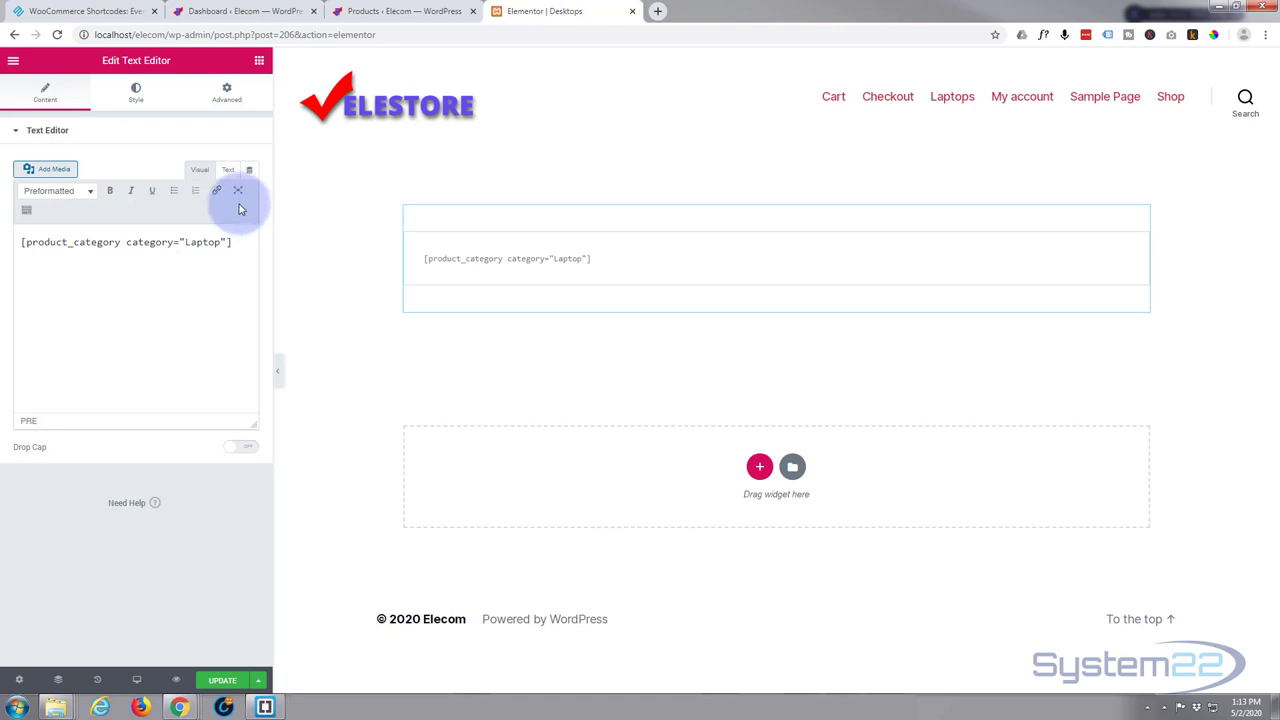
{"action": "left_click", "coordinate": [222, 680]}
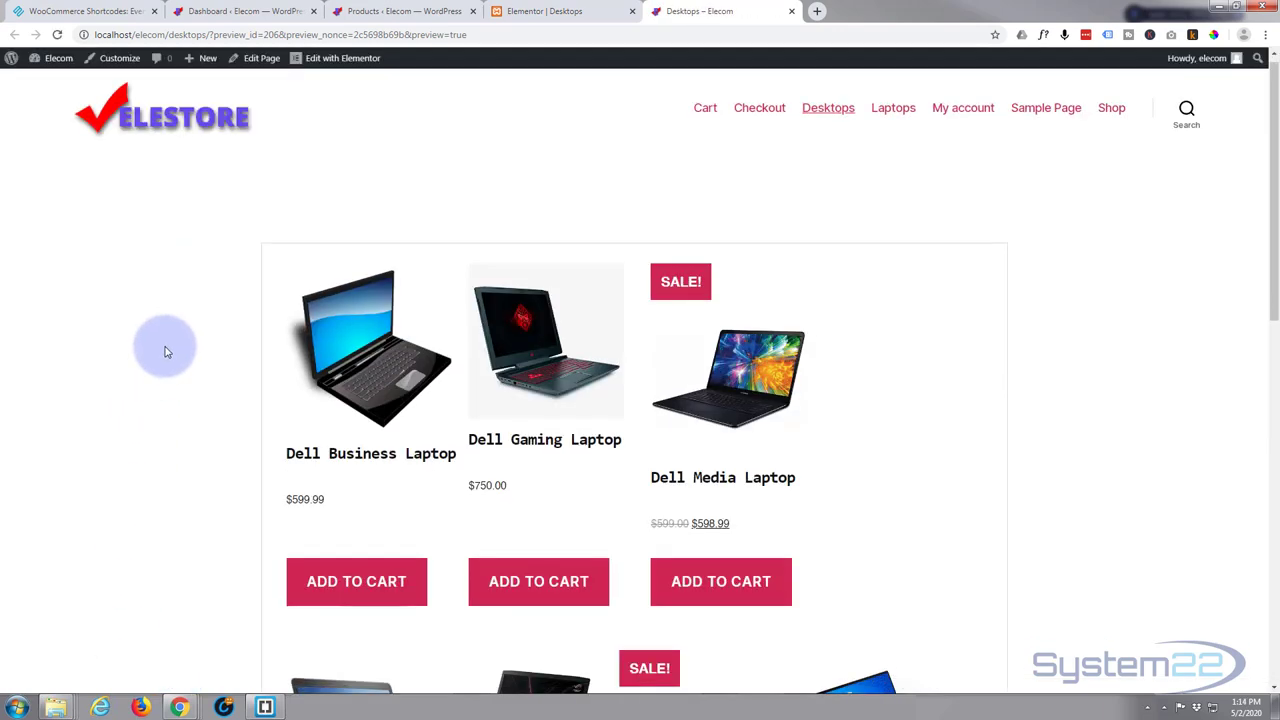
{"action": "scroll", "coordinate": [167, 352], "scroll_direction": "down", "scroll_amount": 5}
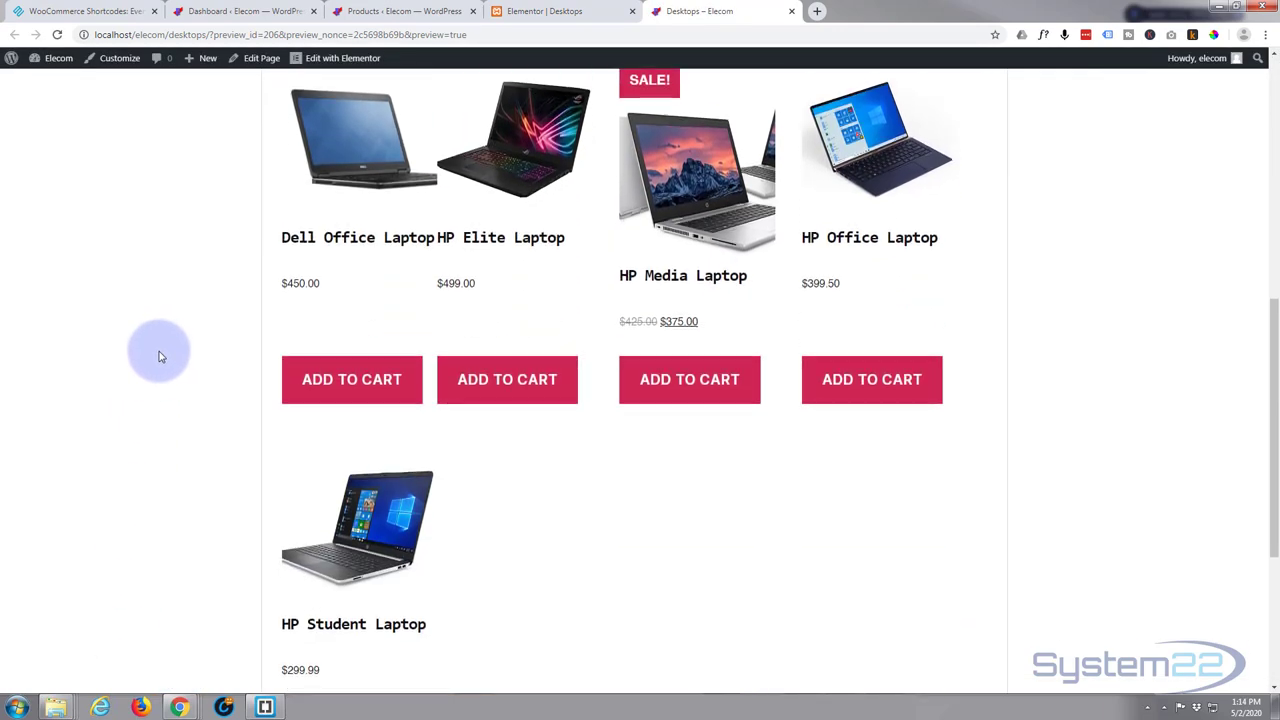
{"action": "scroll", "coordinate": [159, 357], "scroll_direction": "up", "scroll_amount": 5}
{"action": "scroll", "coordinate": [159, 357], "scroll_direction": "down", "scroll_amount": 1}
{"action": "scroll", "coordinate": [159, 357], "scroll_direction": "down", "scroll_amount": 4}
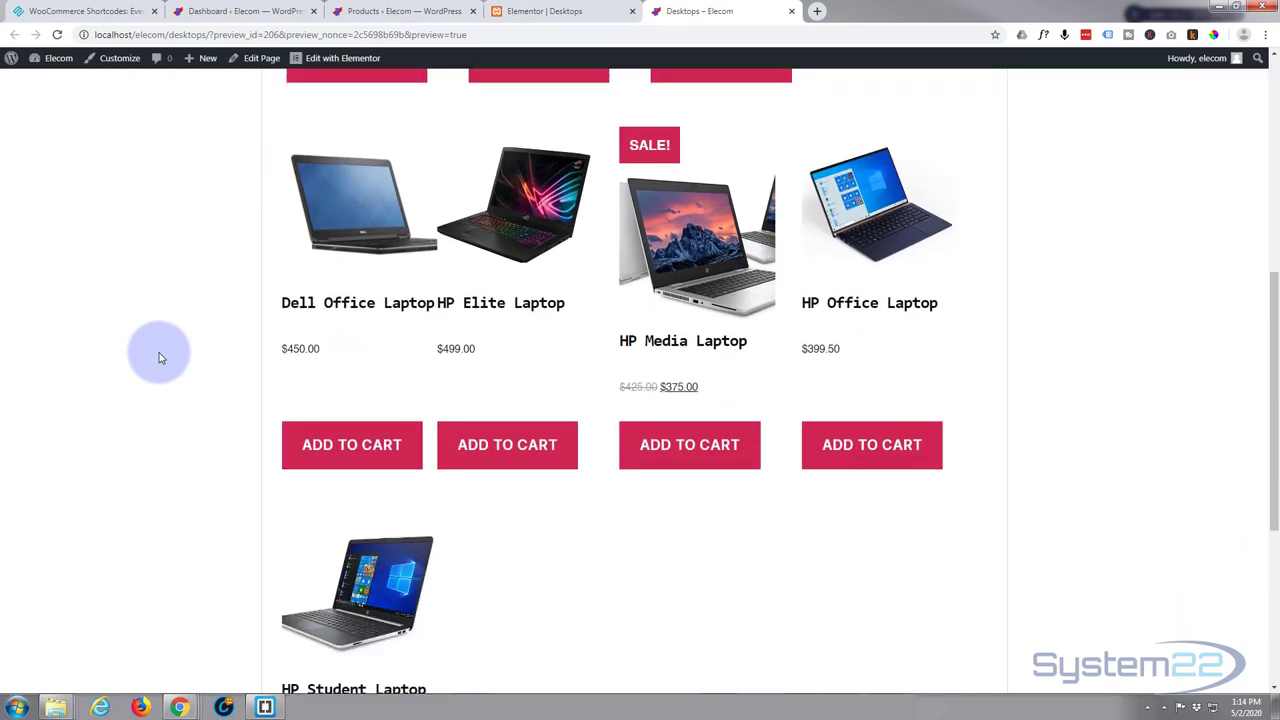
{"action": "scroll", "coordinate": [159, 357], "scroll_direction": "up", "scroll_amount": 5}
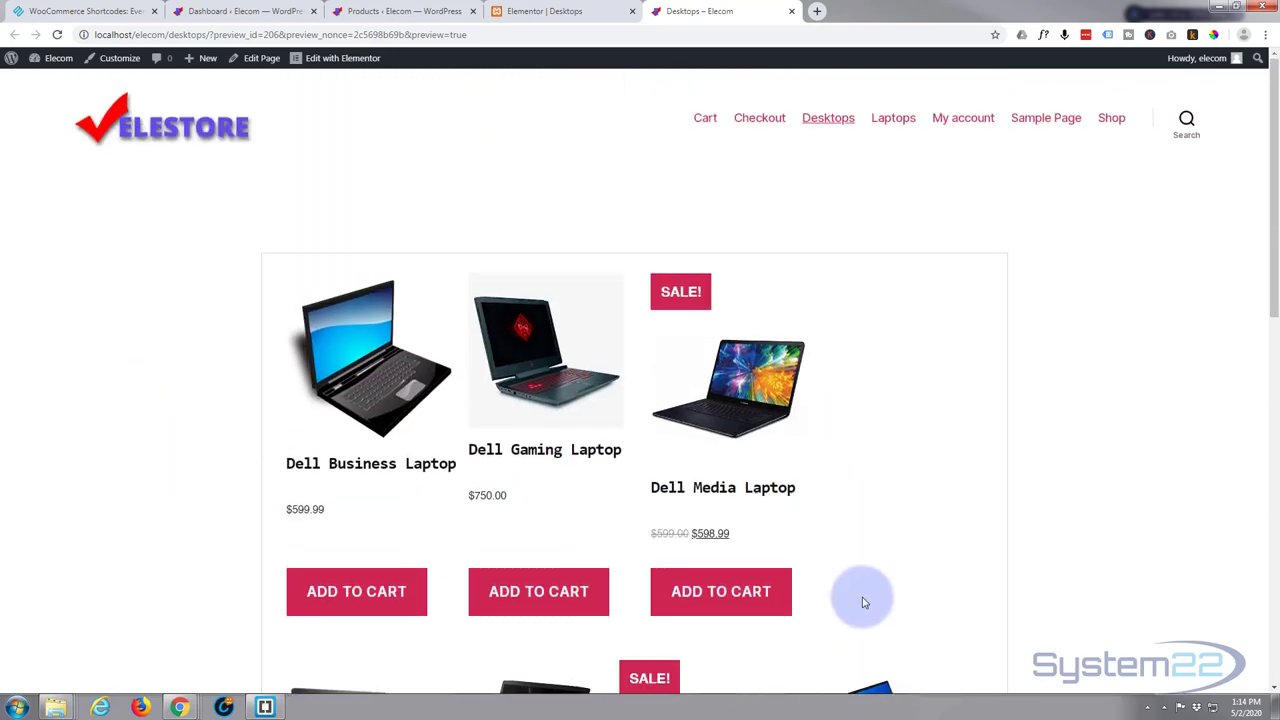
Set the laptop products section's Content Width to Full Width
{"action": "left_click", "coordinate": [525, 12]}
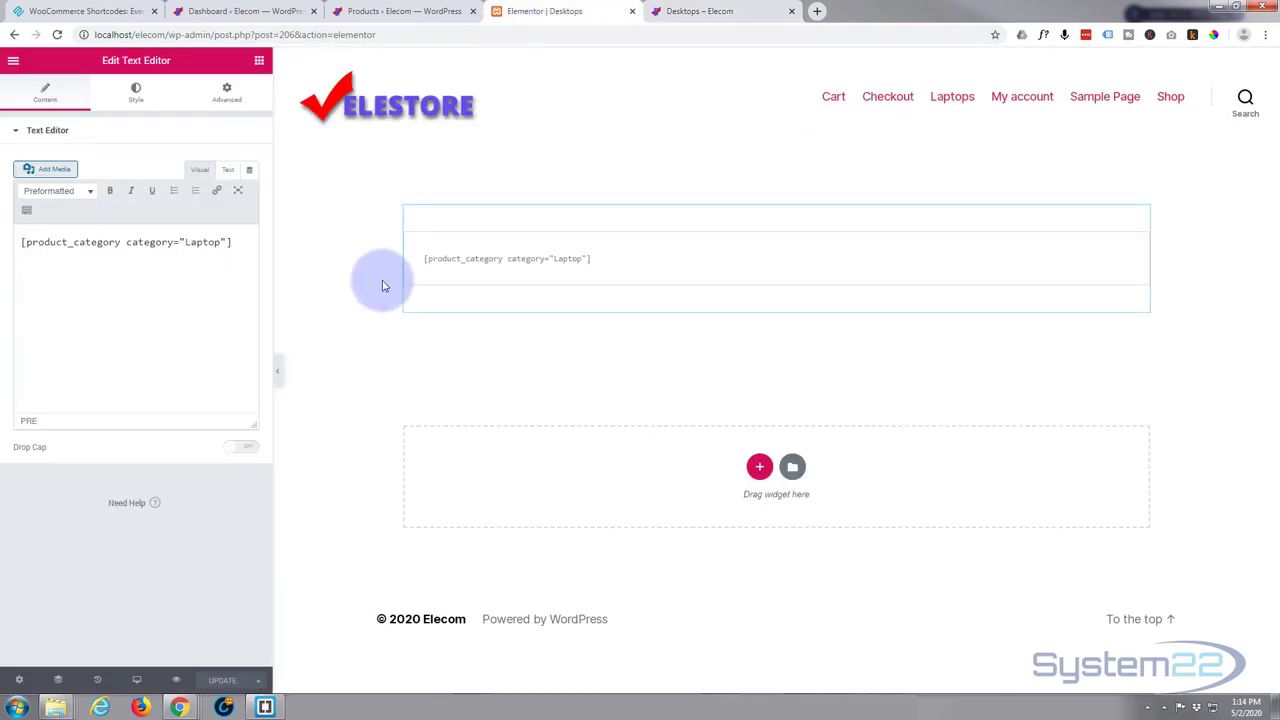
{"action": "mouse_move", "coordinate": [776, 138]}
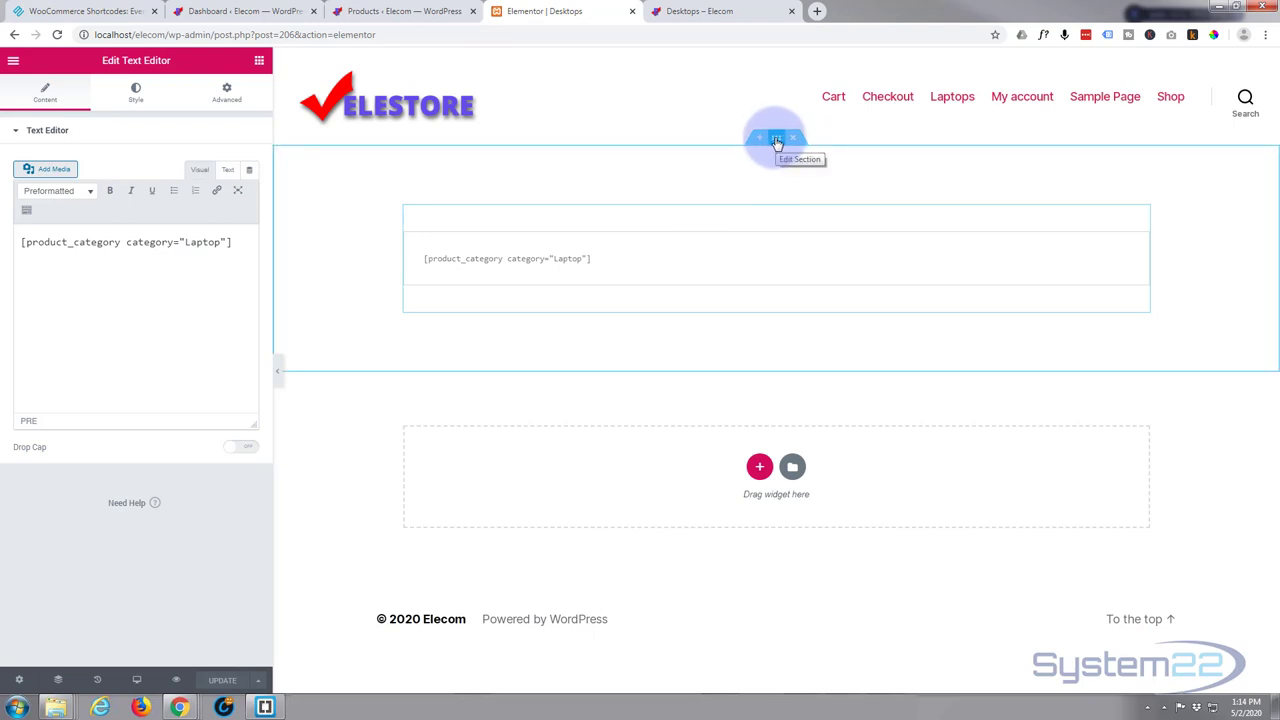
{"action": "left_click", "coordinate": [777, 140]}
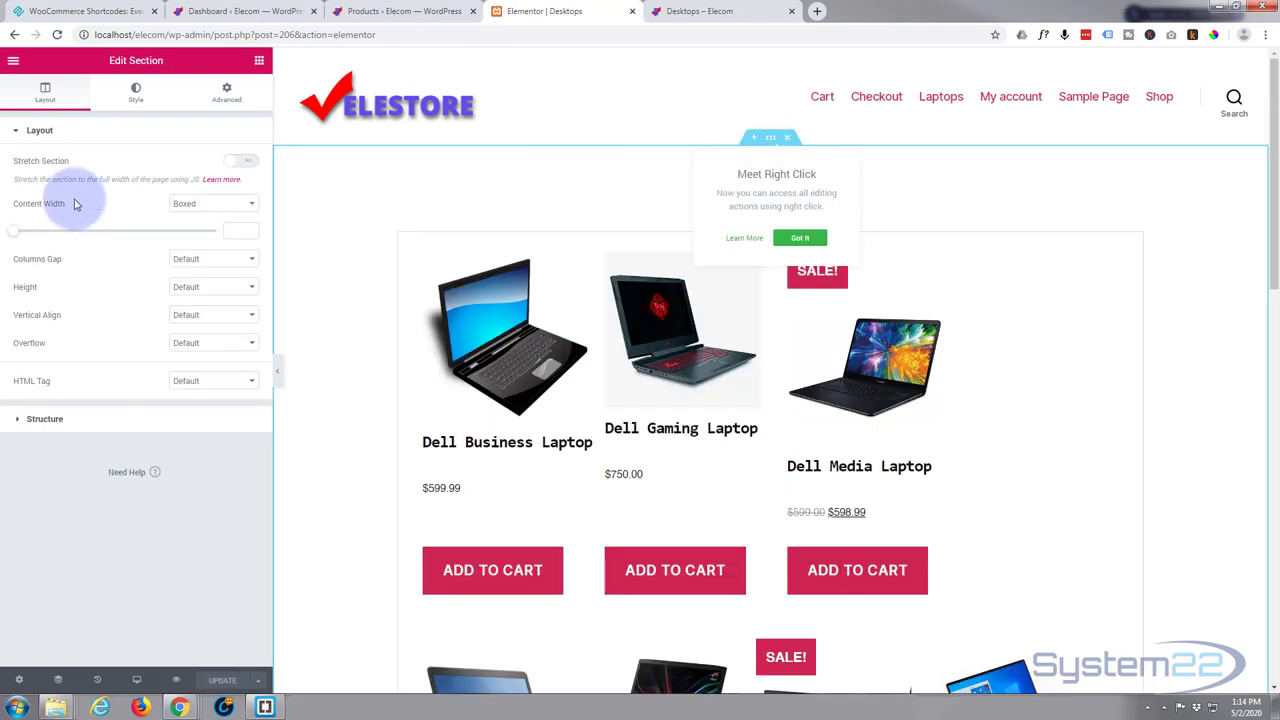
{"action": "left_click", "coordinate": [254, 205]}
{"action": "left_click", "coordinate": [213, 231]}
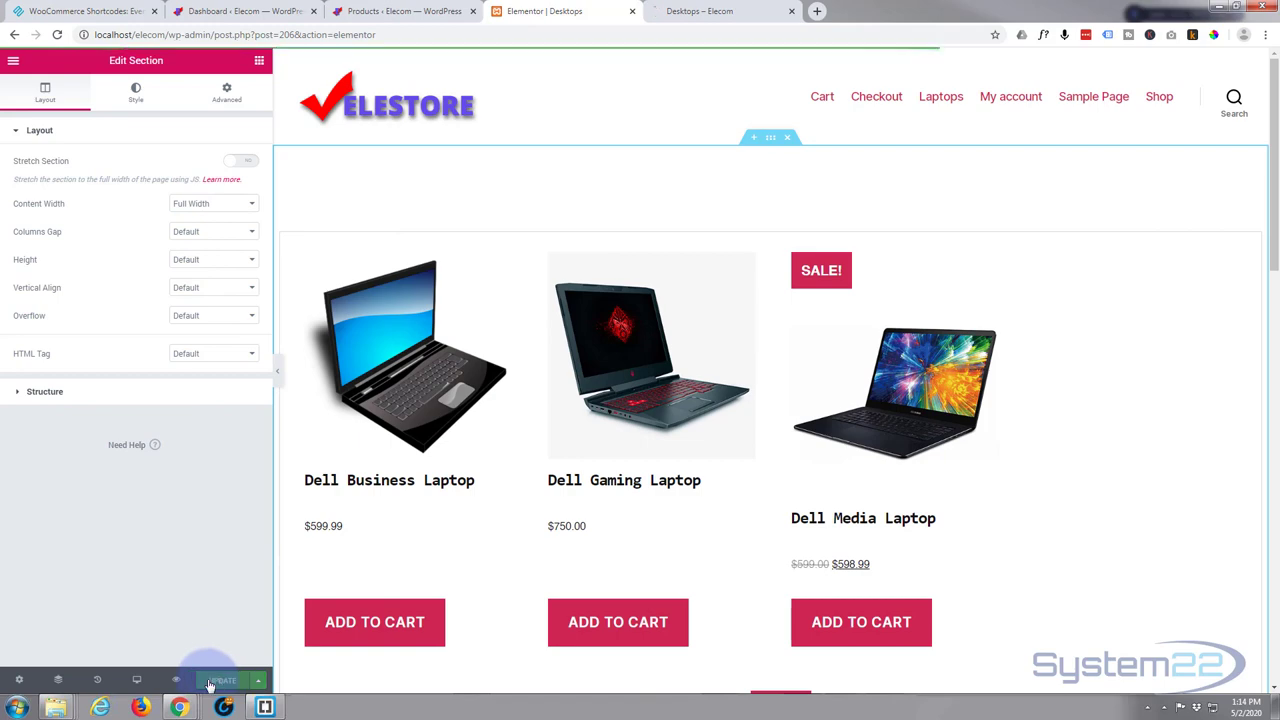
Preview the Desktops page and check the full-width, four-per-row laptop grid
{"action": "left_click", "coordinate": [177, 681]}
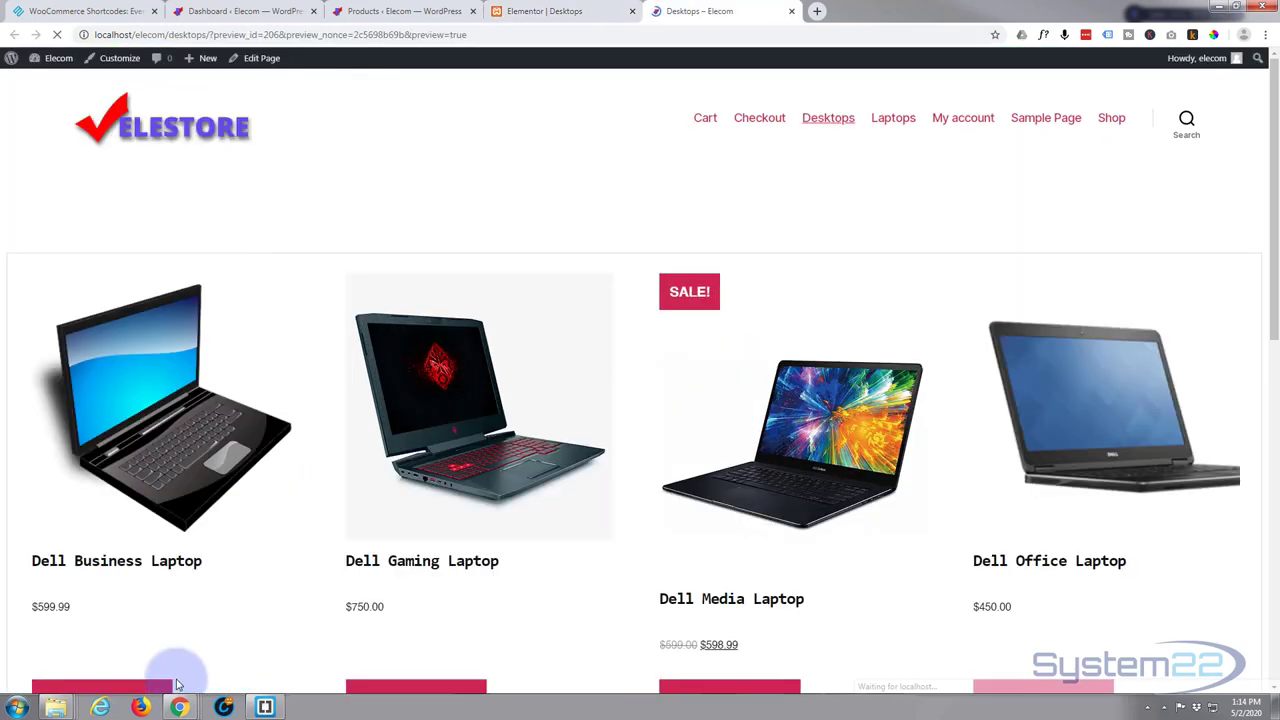
{"action": "scroll", "coordinate": [620, 370], "scroll_direction": "down", "scroll_amount": 2}
{"action": "scroll", "coordinate": [620, 373], "scroll_direction": "down", "scroll_amount": 6}
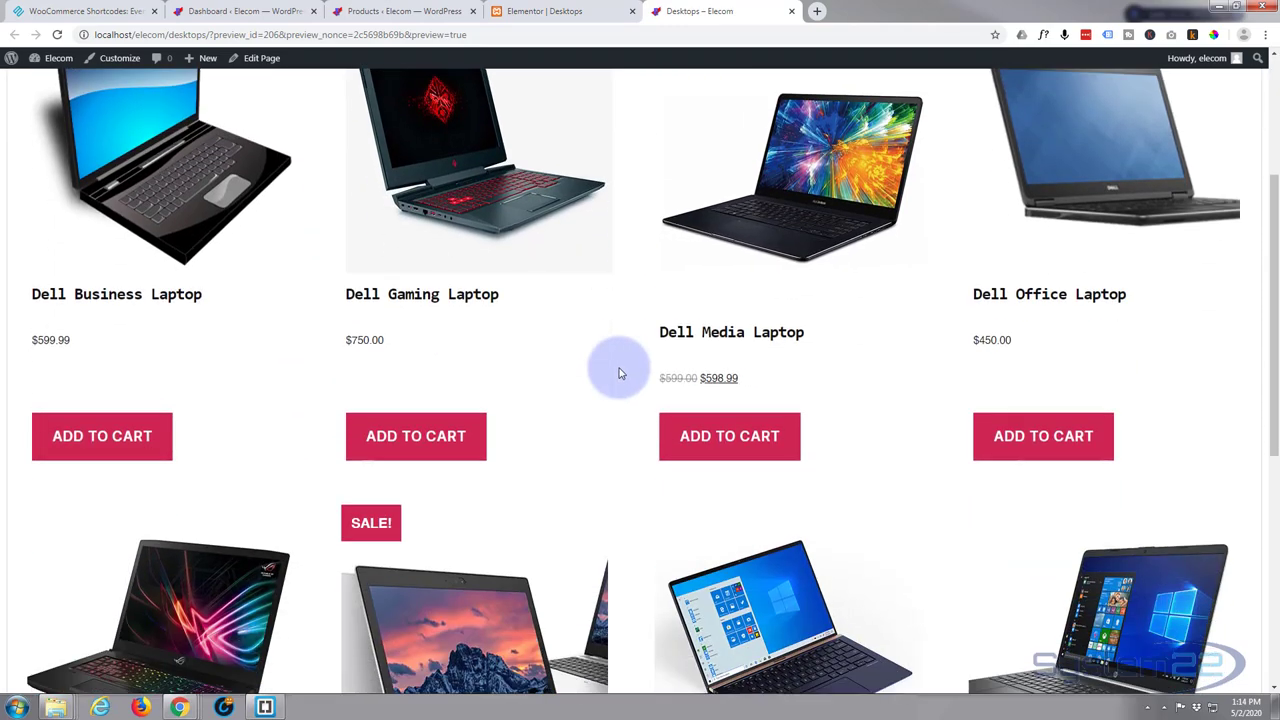
{"action": "scroll", "coordinate": [618, 374], "scroll_direction": "up", "scroll_amount": 8}
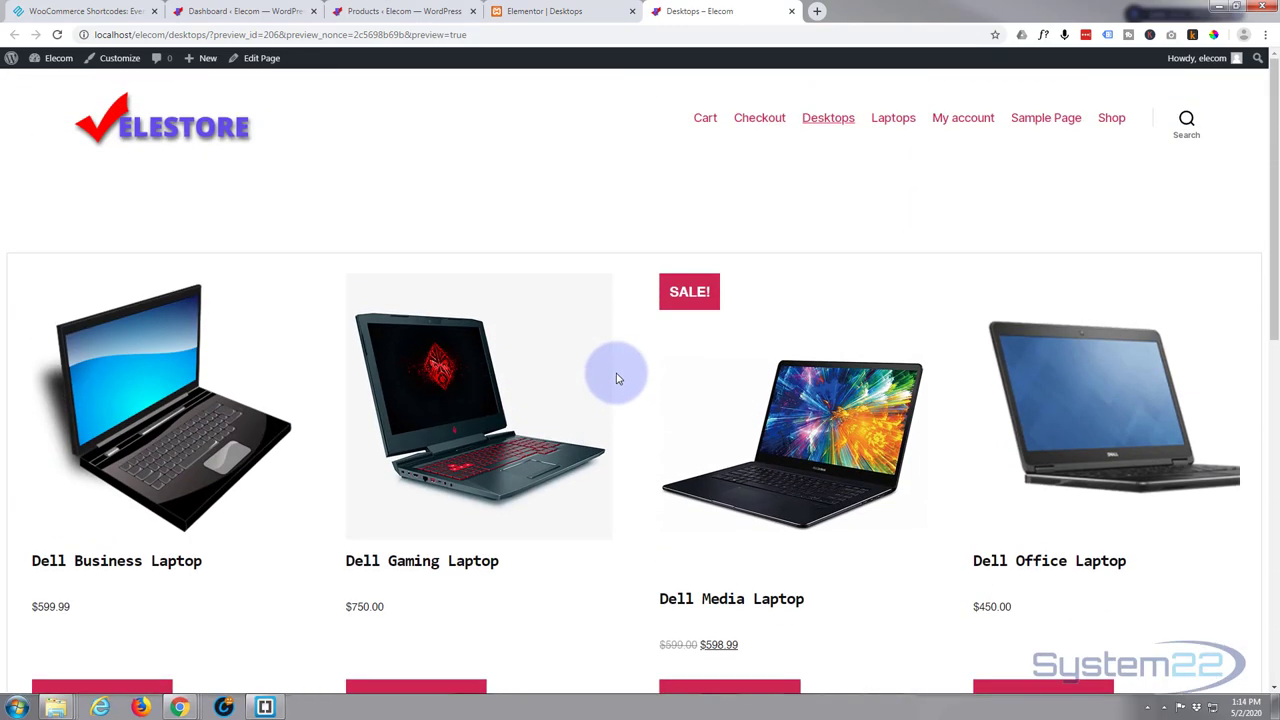
{"action": "scroll", "coordinate": [617, 378], "scroll_direction": "down", "scroll_amount": 2}
{"action": "scroll", "coordinate": [617, 378], "scroll_direction": "up", "scroll_amount": 2}
Add a section above the products with a centred heading reading 'Laptops'
{"action": "left_click", "coordinate": [538, 12]}
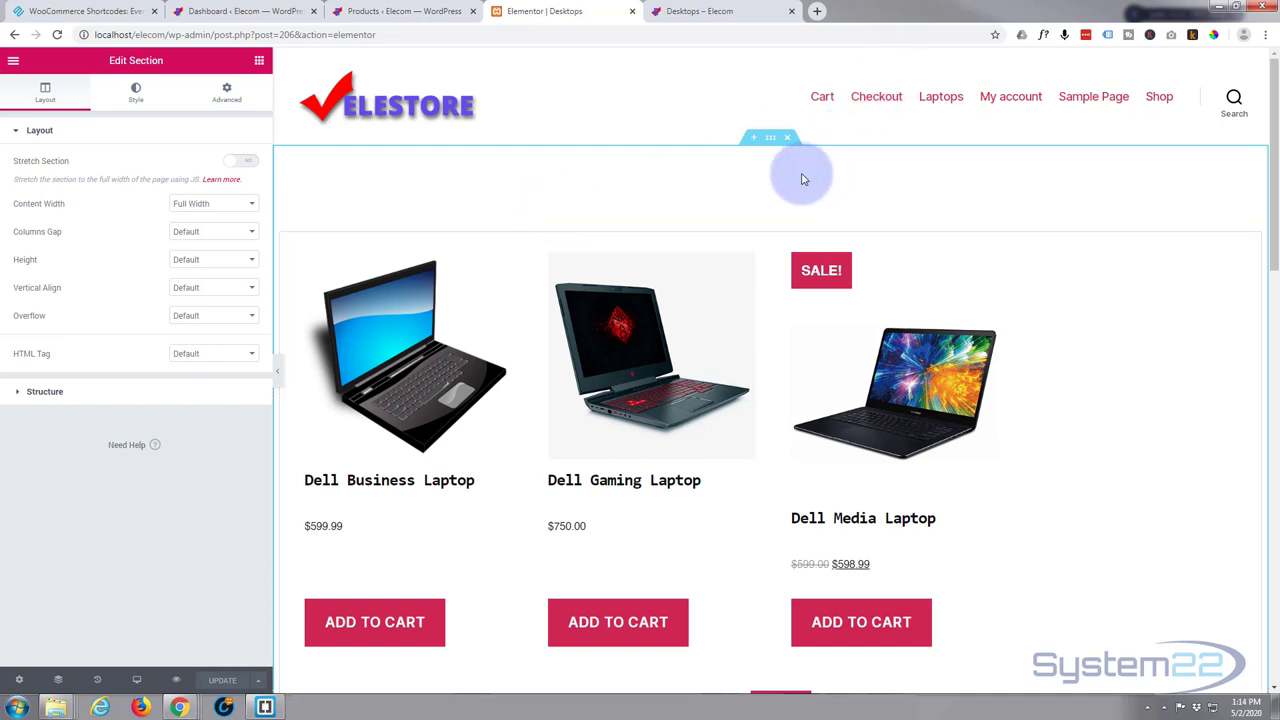
{"action": "left_click", "coordinate": [754, 139]}
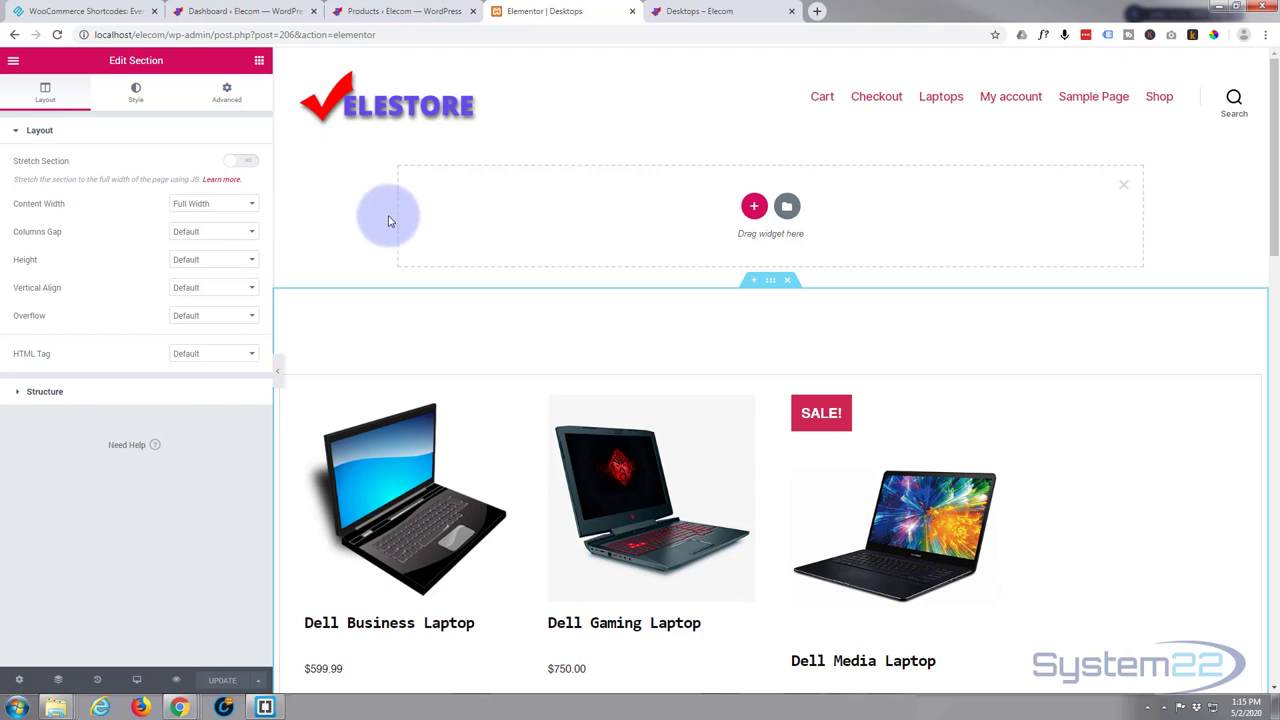
{"action": "left_click", "coordinate": [259, 62]}
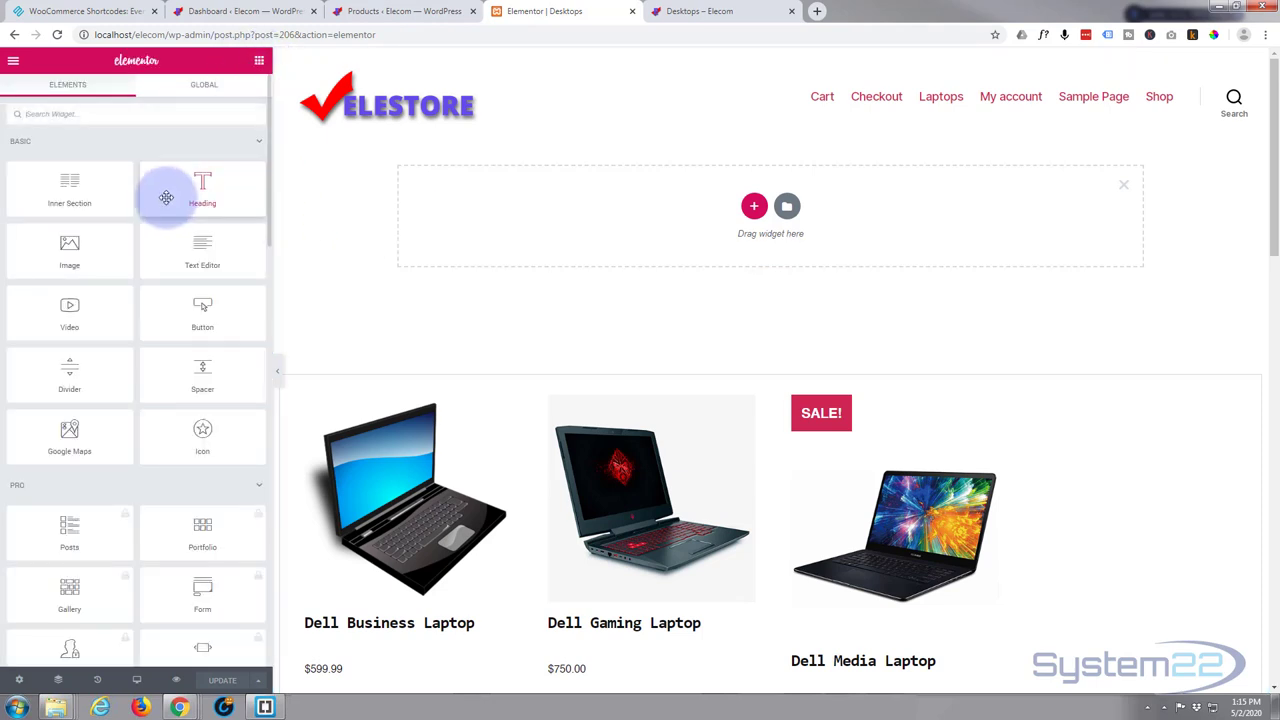
{"action": "left_click_drag", "start_coordinate": [197, 193], "coordinate": [726, 215]}
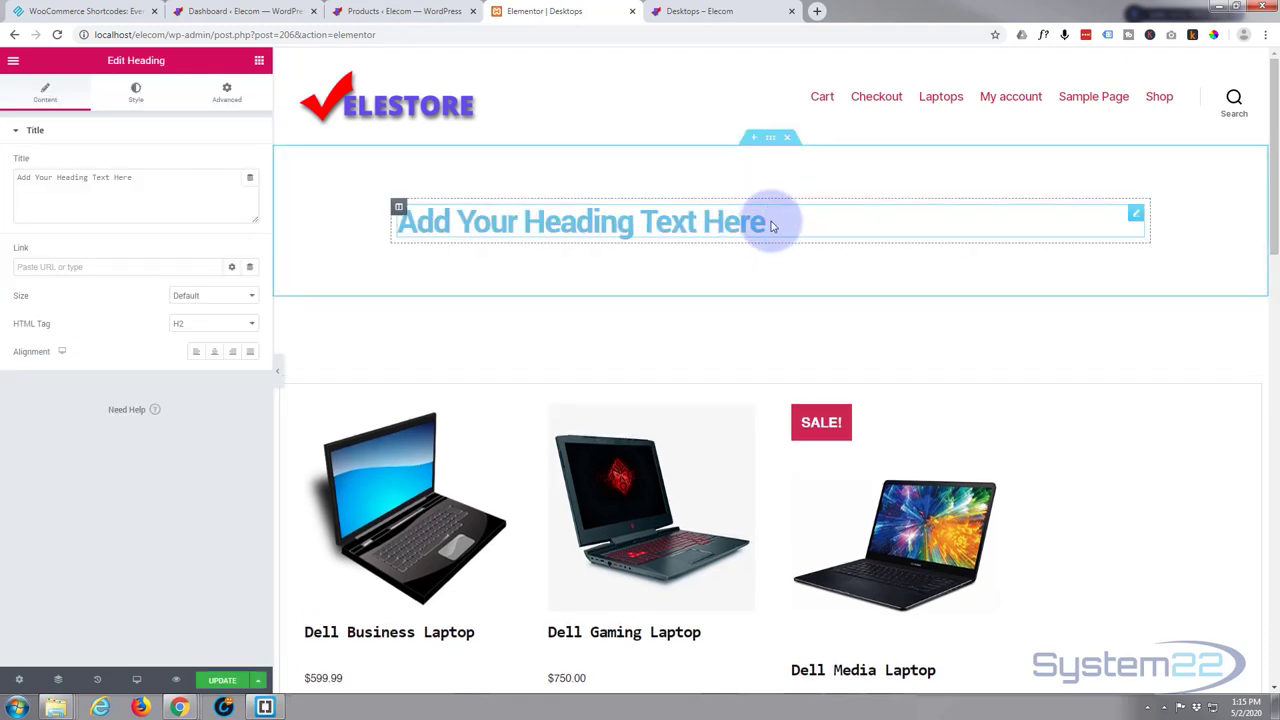
{"action": "left_click_drag", "start_coordinate": [746, 223], "coordinate": [366, 240]}
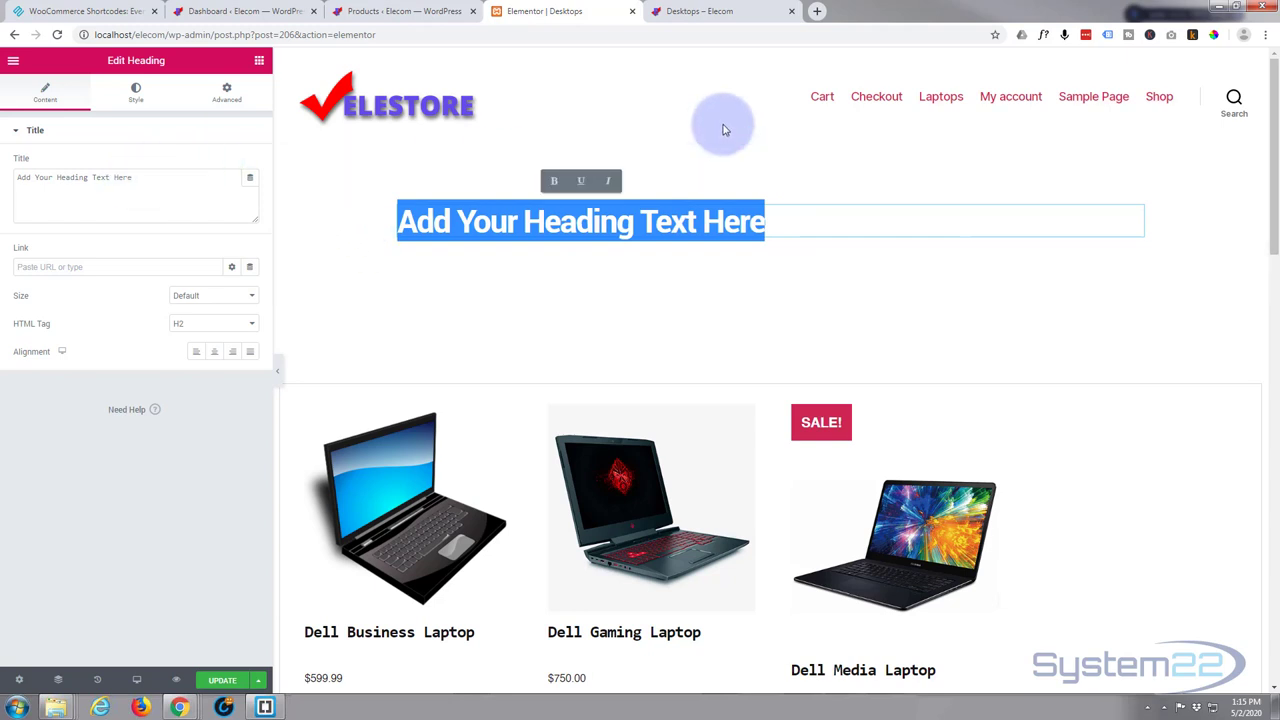
{"action": "type", "text": "Laptops"}
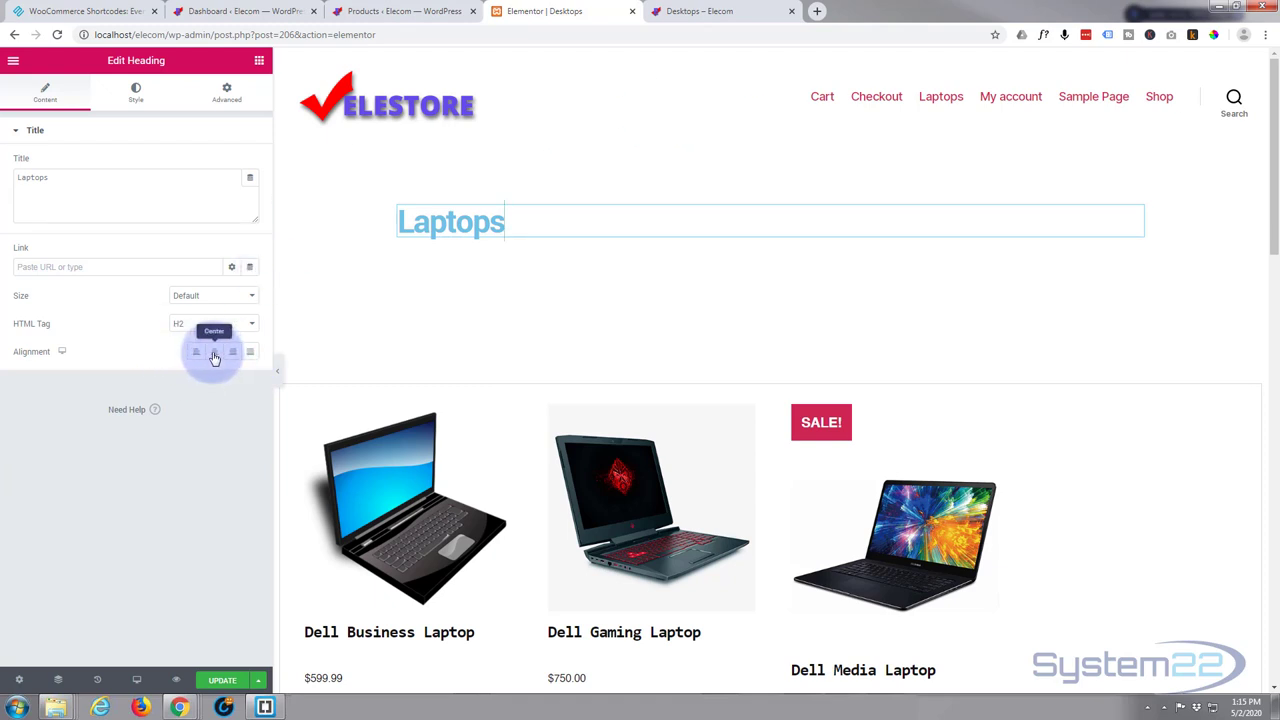
{"action": "left_click", "coordinate": [214, 355]}
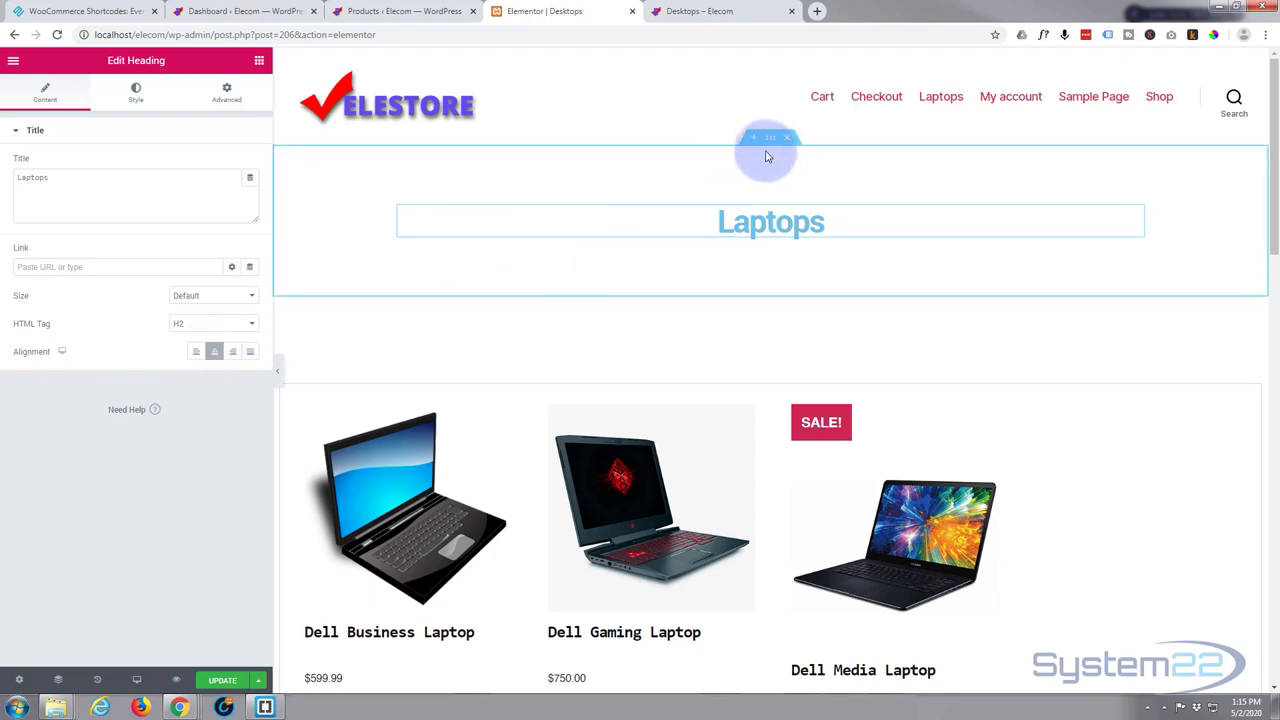
Give the heading section a gradient background from blue to red
{"action": "left_click", "coordinate": [771, 140]}
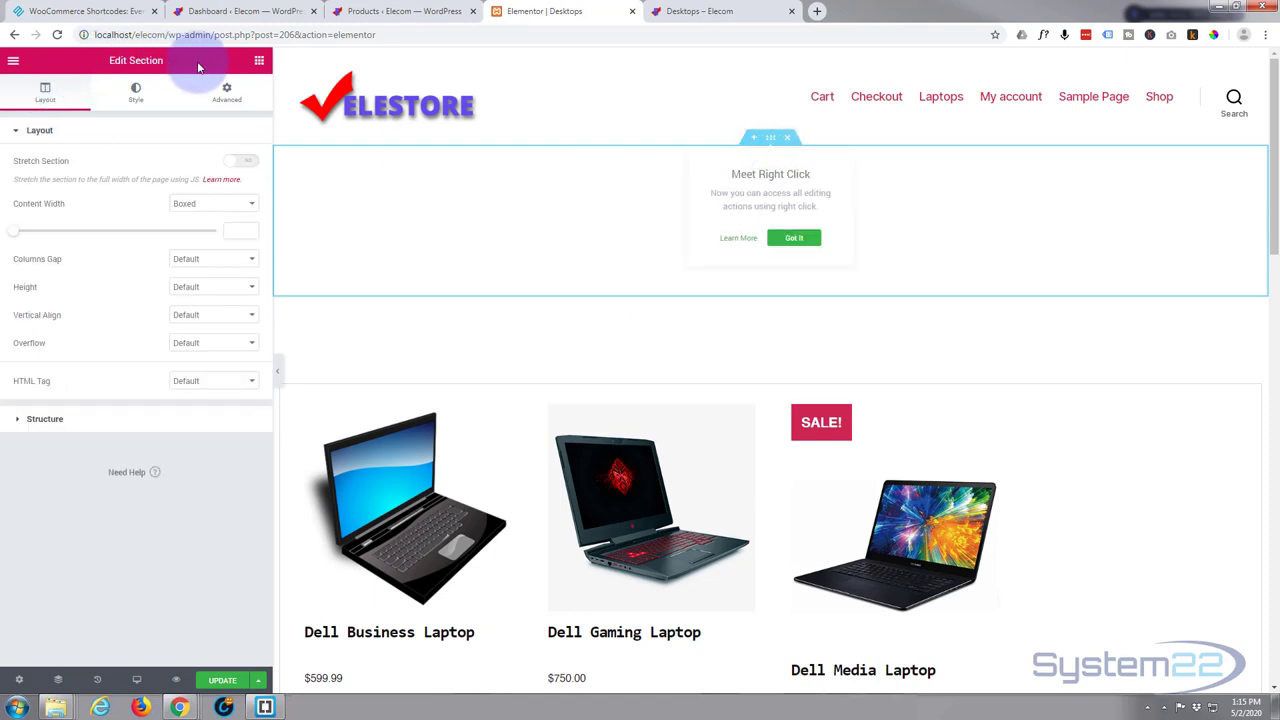
{"action": "left_click", "coordinate": [136, 93]}
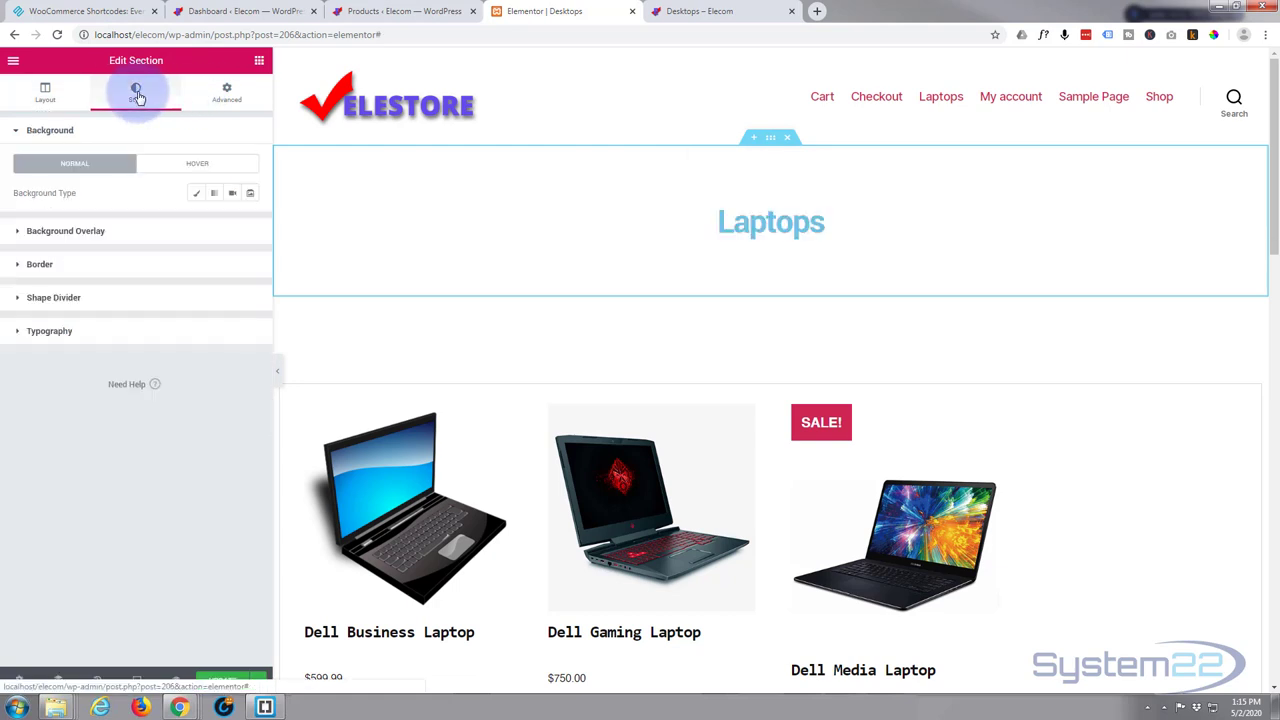
{"action": "left_click", "coordinate": [215, 195]}
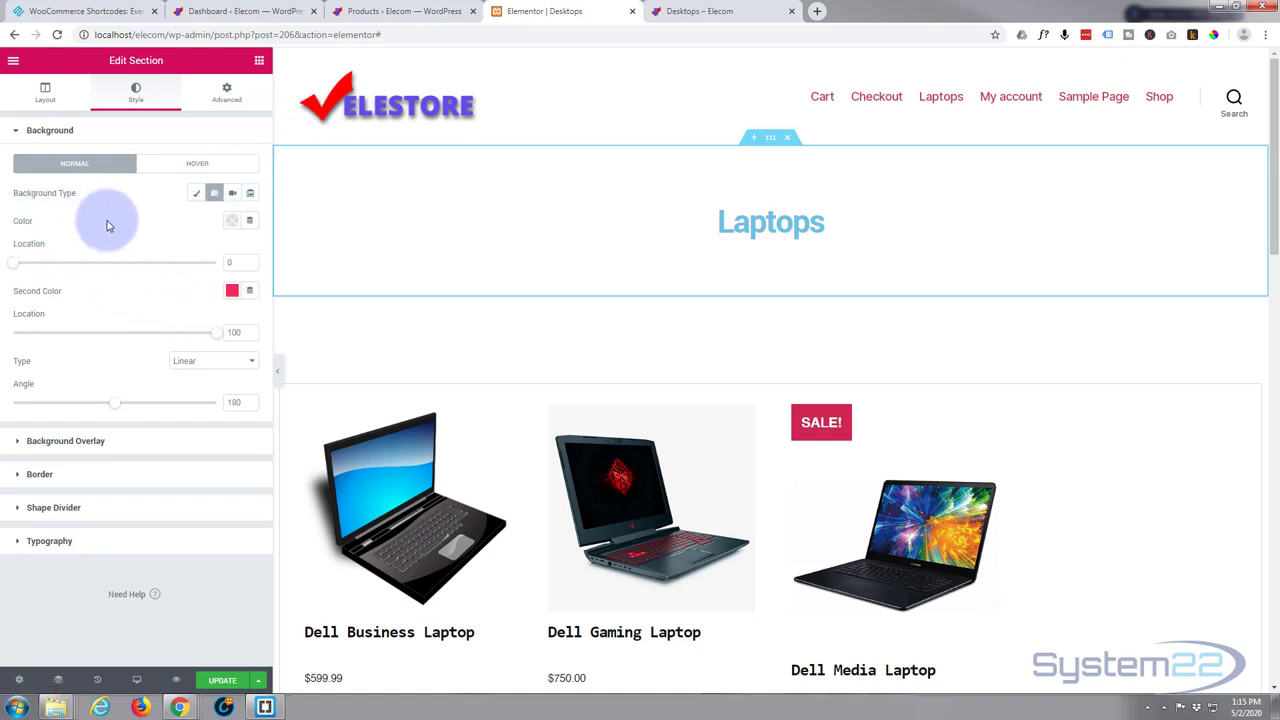
{"action": "left_click", "coordinate": [235, 222]}
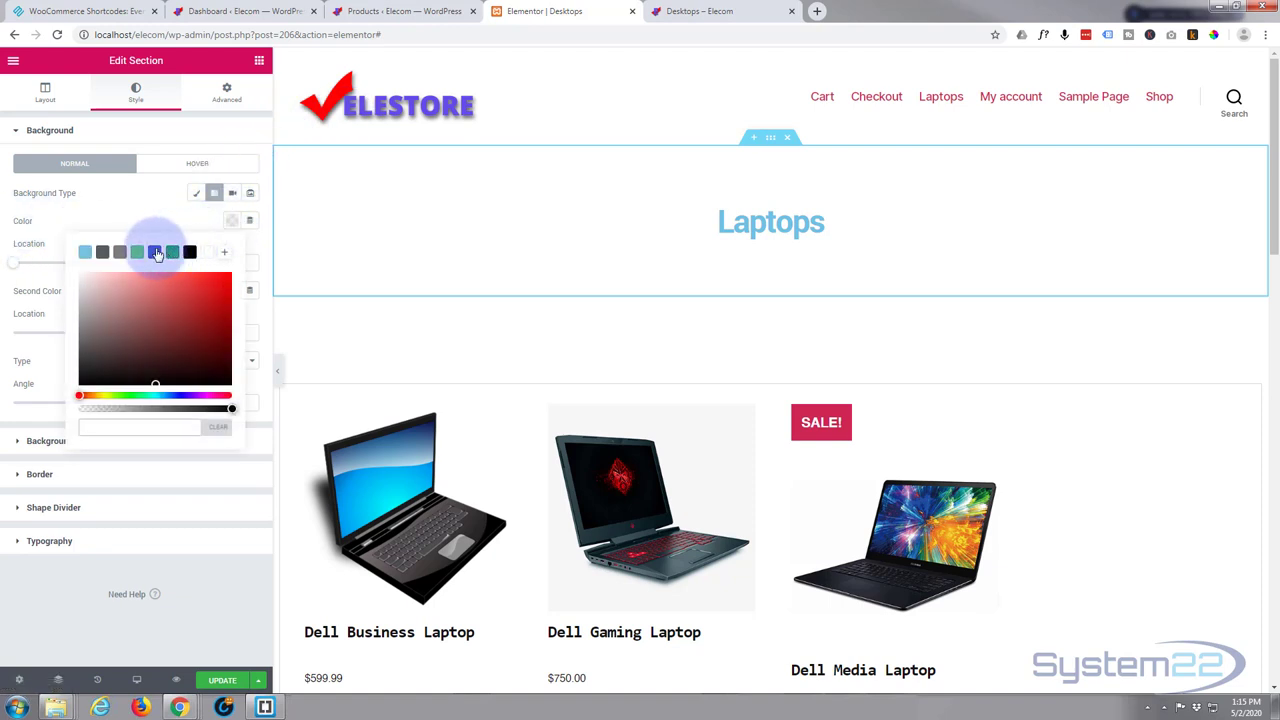
{"action": "left_click", "coordinate": [155, 252]}
{"action": "left_click", "coordinate": [170, 219]}
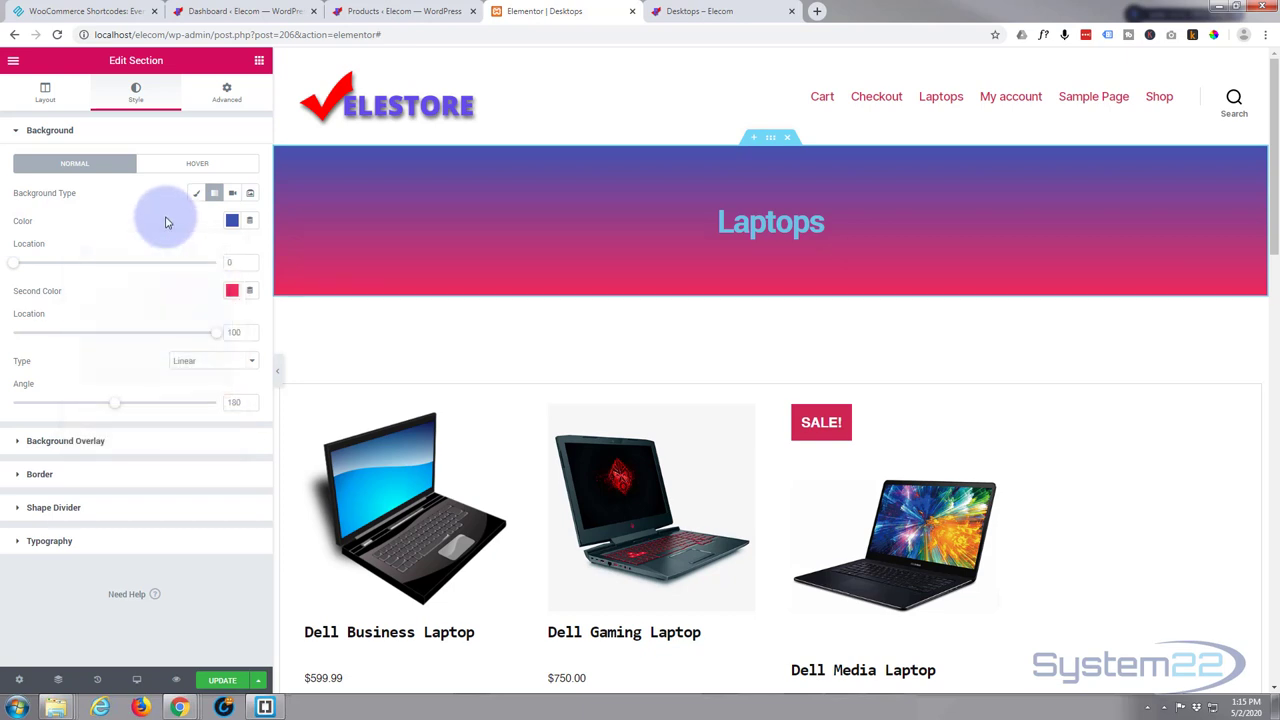
{"action": "left_click", "coordinate": [232, 291]}
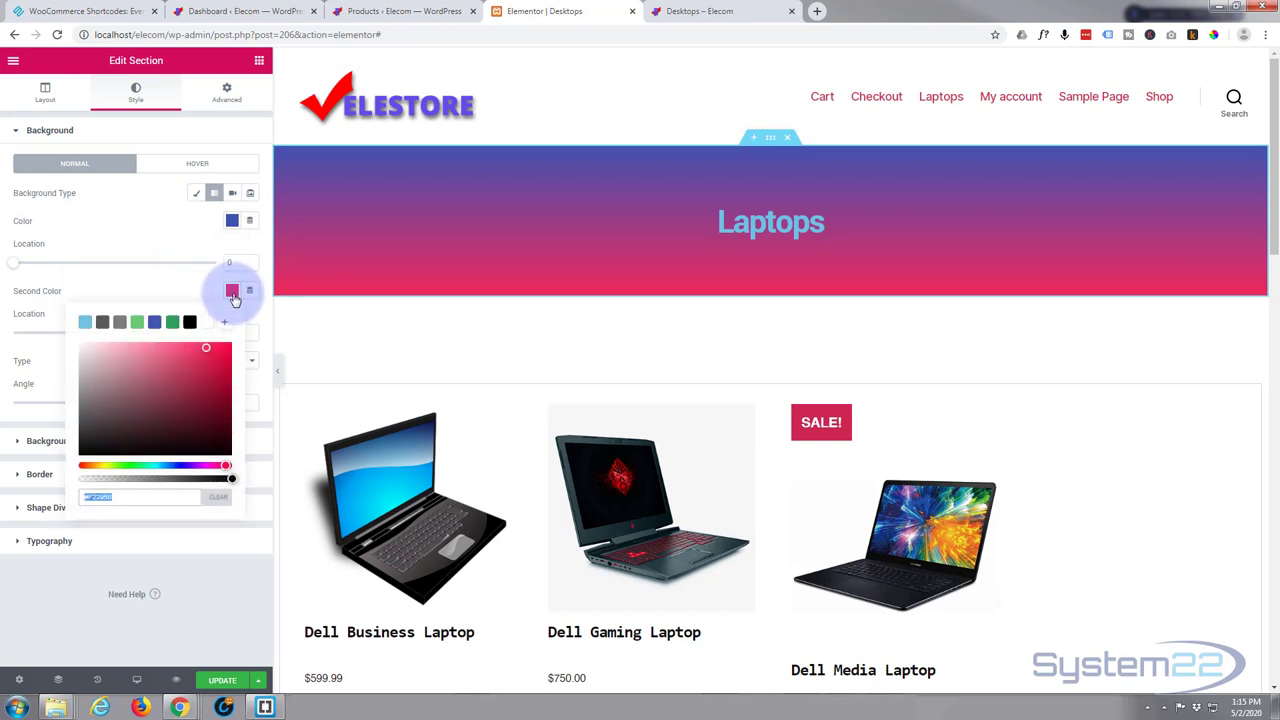
{"action": "left_click", "coordinate": [83, 466]}
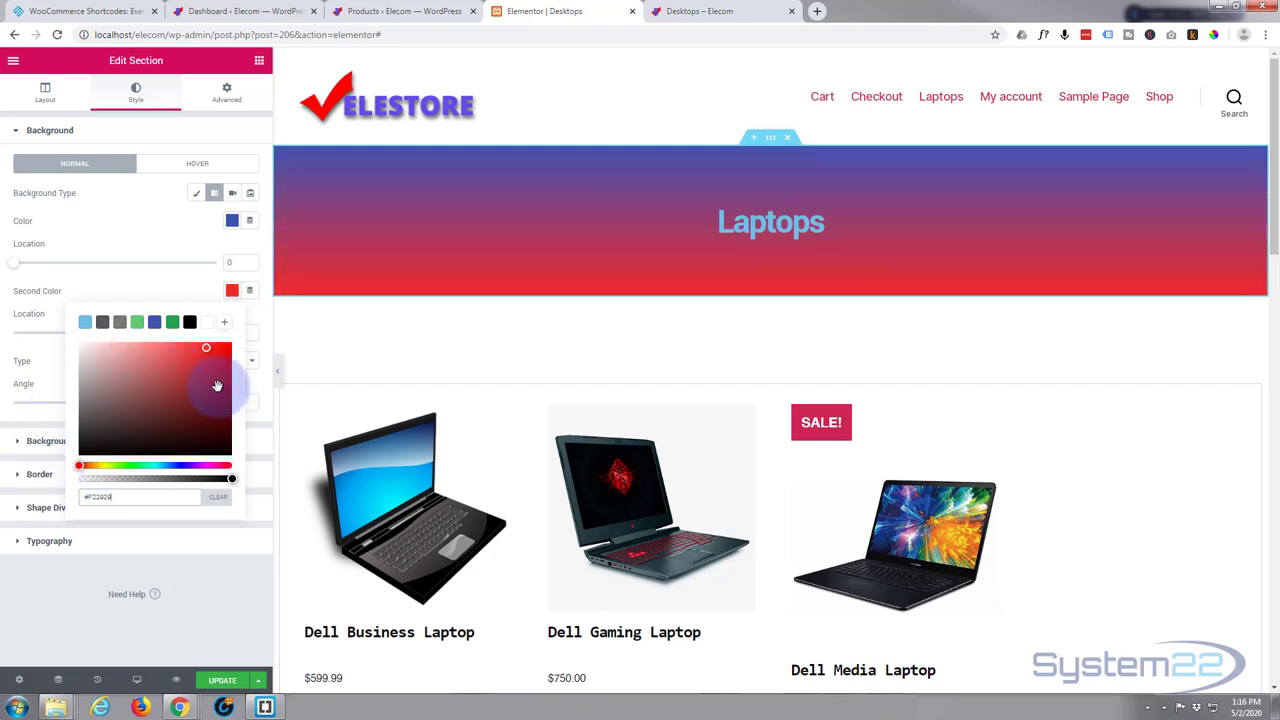
{"action": "left_click", "coordinate": [137, 243]}
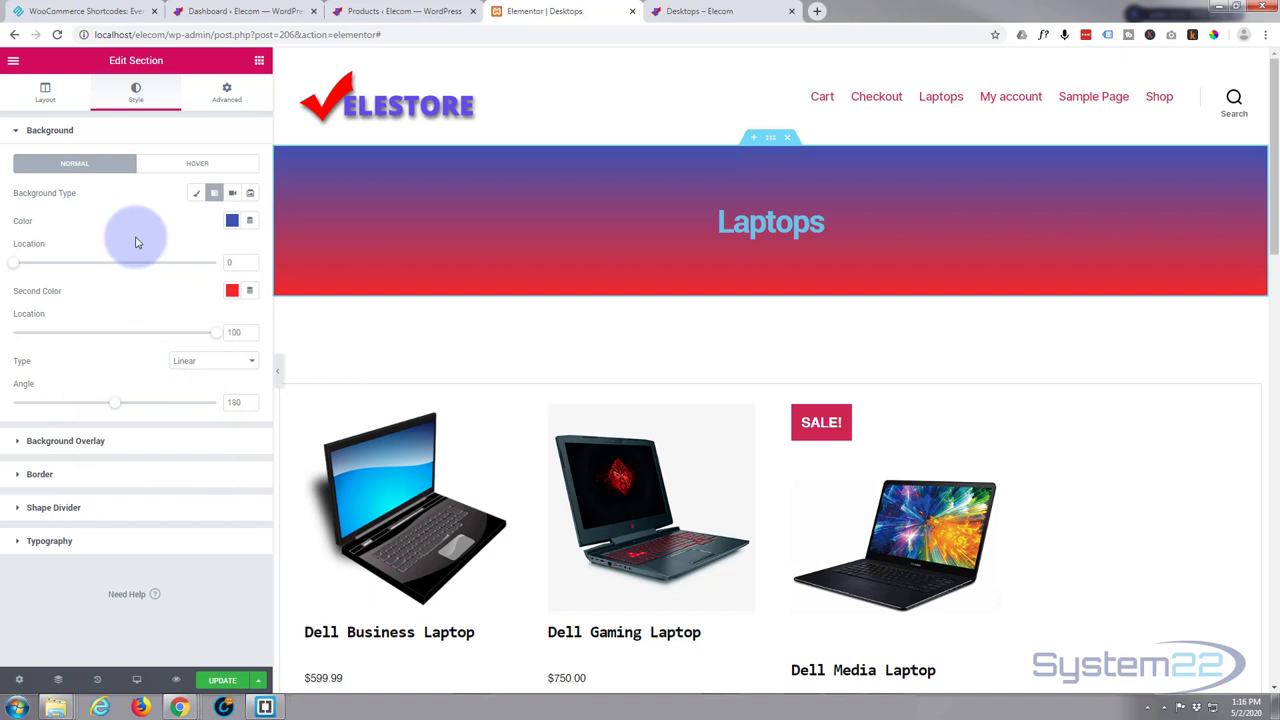
Look over the section's Border and Box Shadow settings, then select the Laptops heading
{"action": "left_click", "coordinate": [20, 476]}
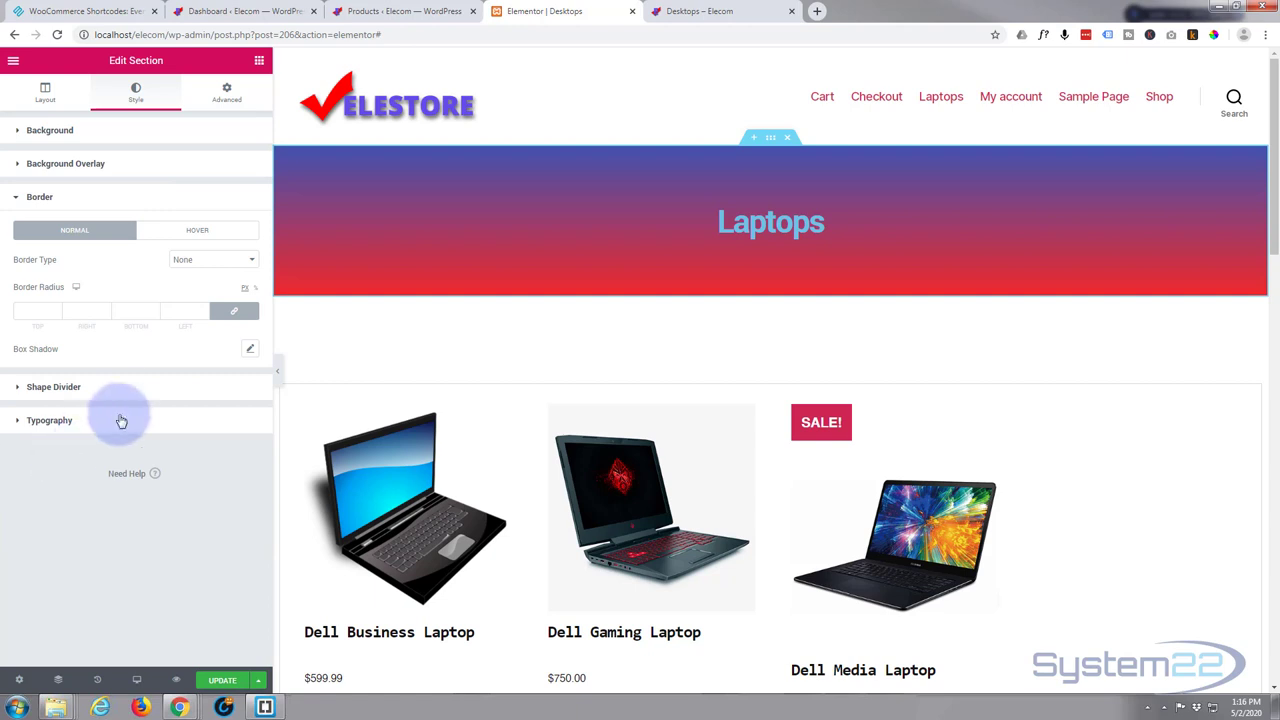
{"action": "left_click", "coordinate": [250, 352]}
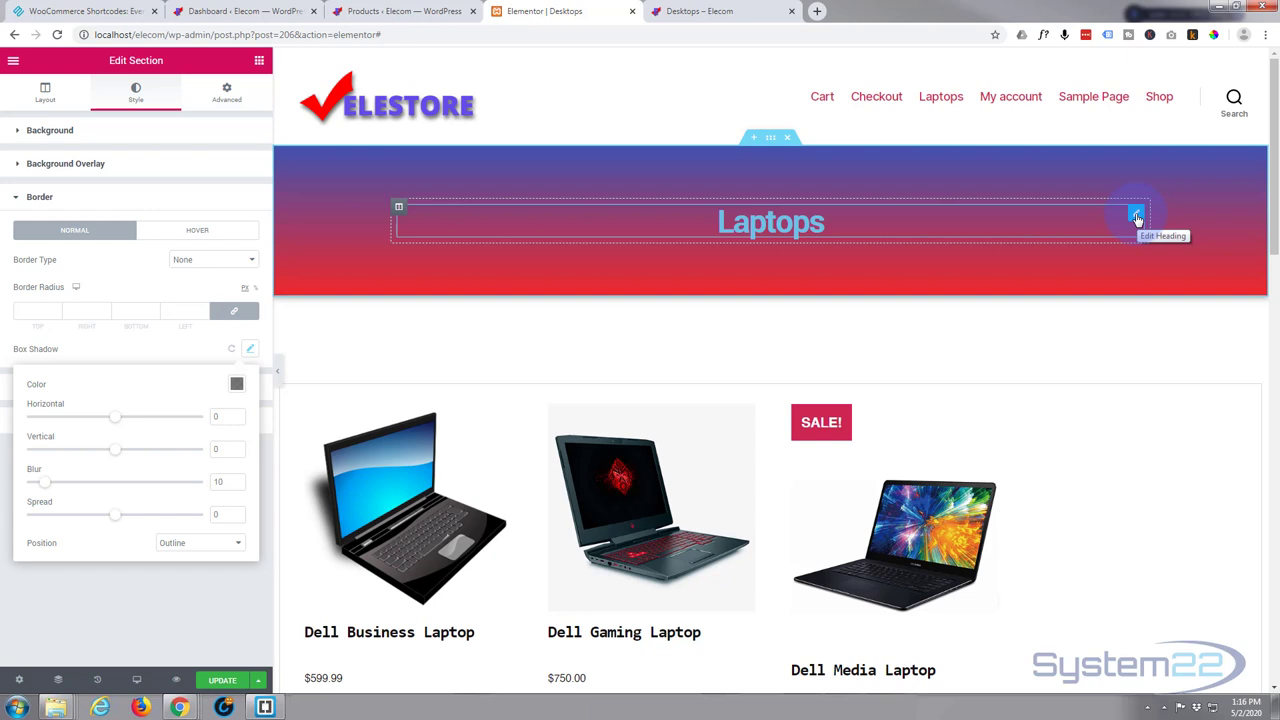
{"action": "left_click", "coordinate": [1136, 216]}
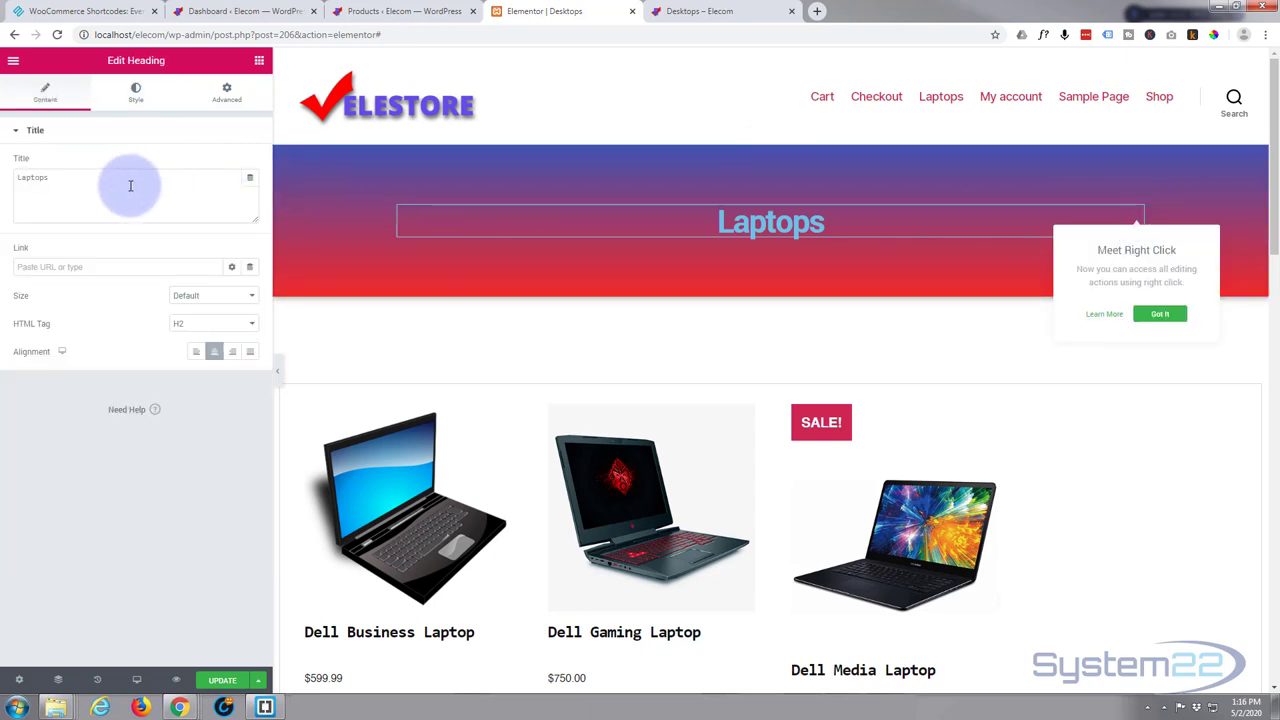
Make the heading text white and set its typography transform to Uppercase
{"action": "left_click", "coordinate": [136, 93]}
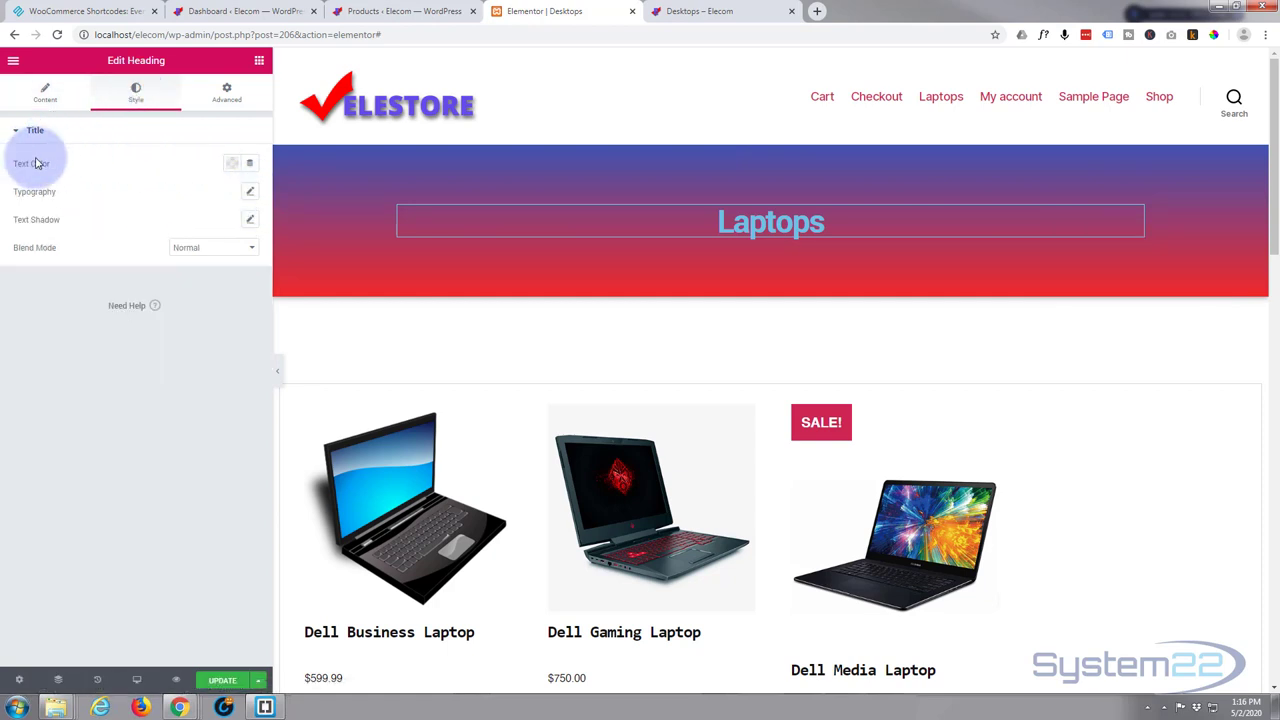
{"action": "left_click", "coordinate": [231, 164]}
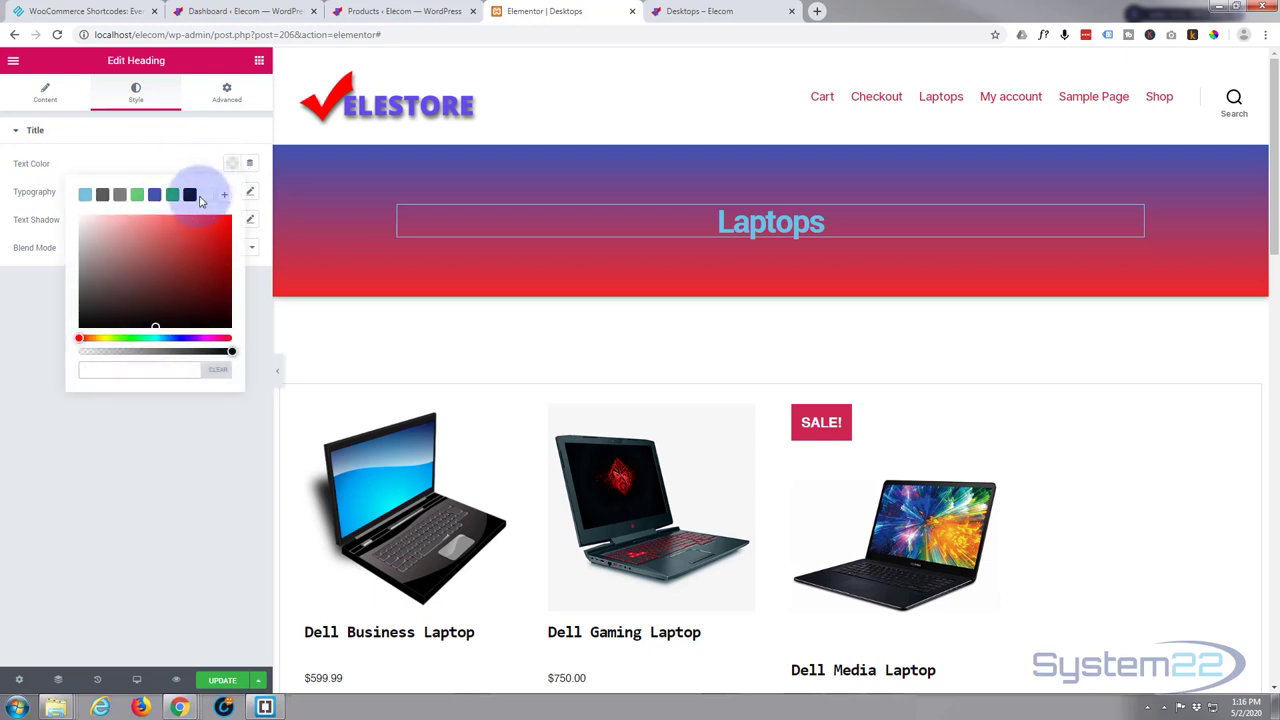
{"action": "left_click", "coordinate": [207, 196]}
{"action": "left_click", "coordinate": [190, 160]}
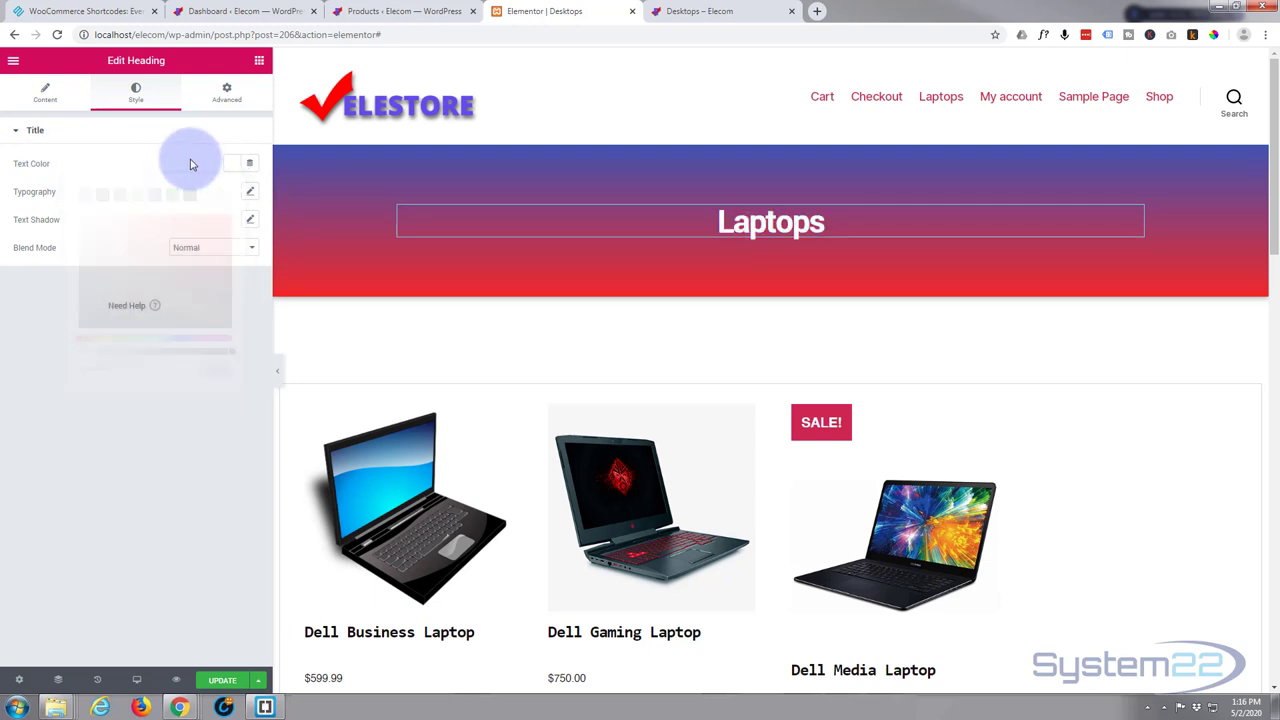
{"action": "left_click", "coordinate": [250, 194]}
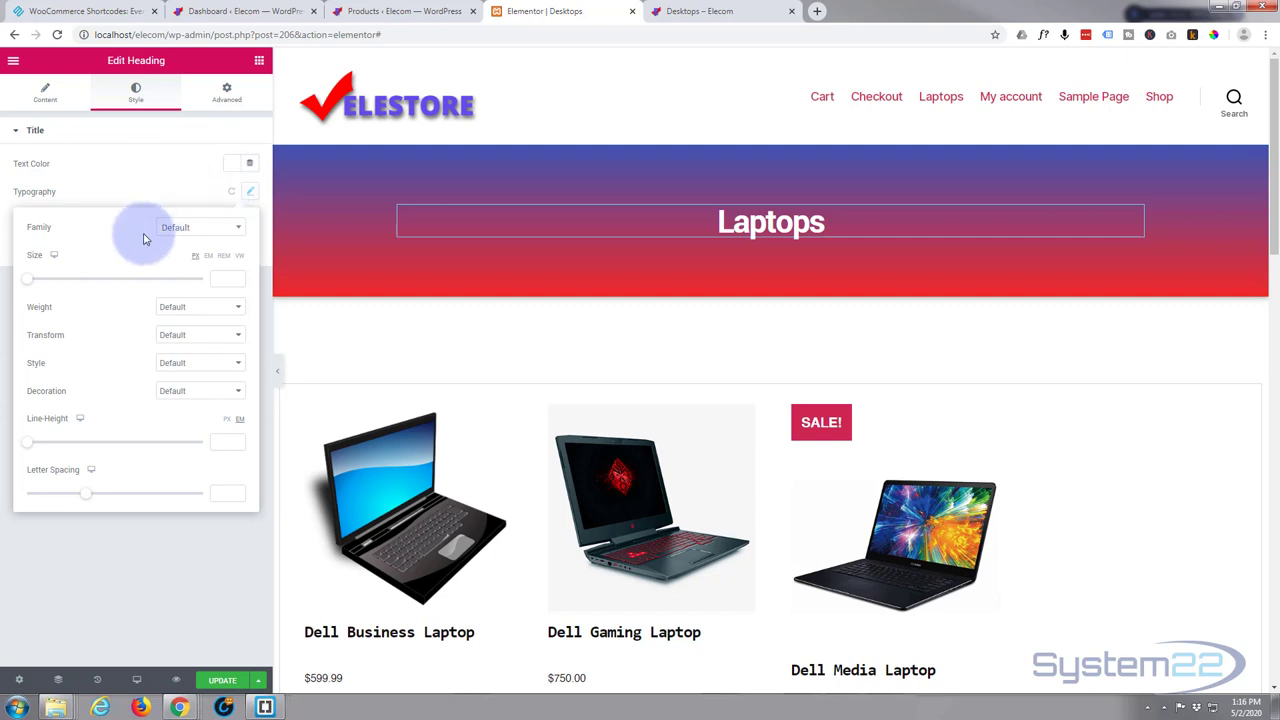
{"action": "left_click", "coordinate": [235, 337]}
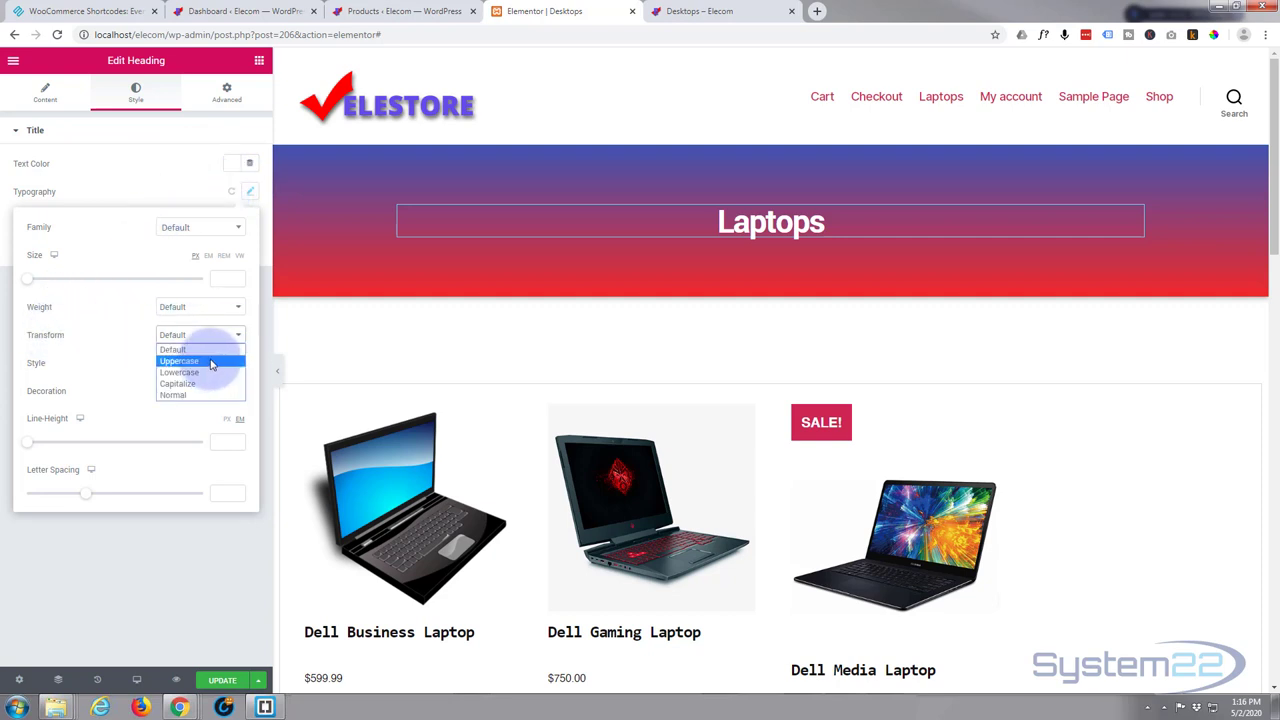
{"action": "left_click", "coordinate": [210, 362]}
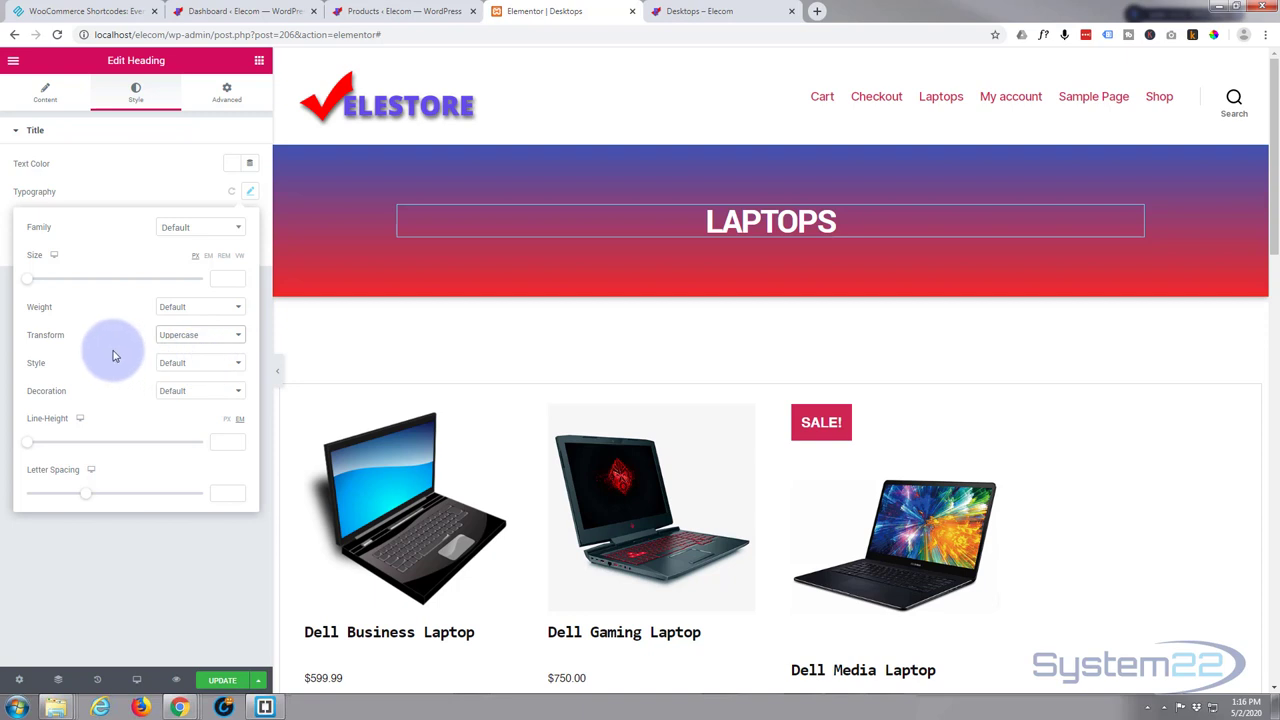
{"action": "left_click", "coordinate": [145, 197]}
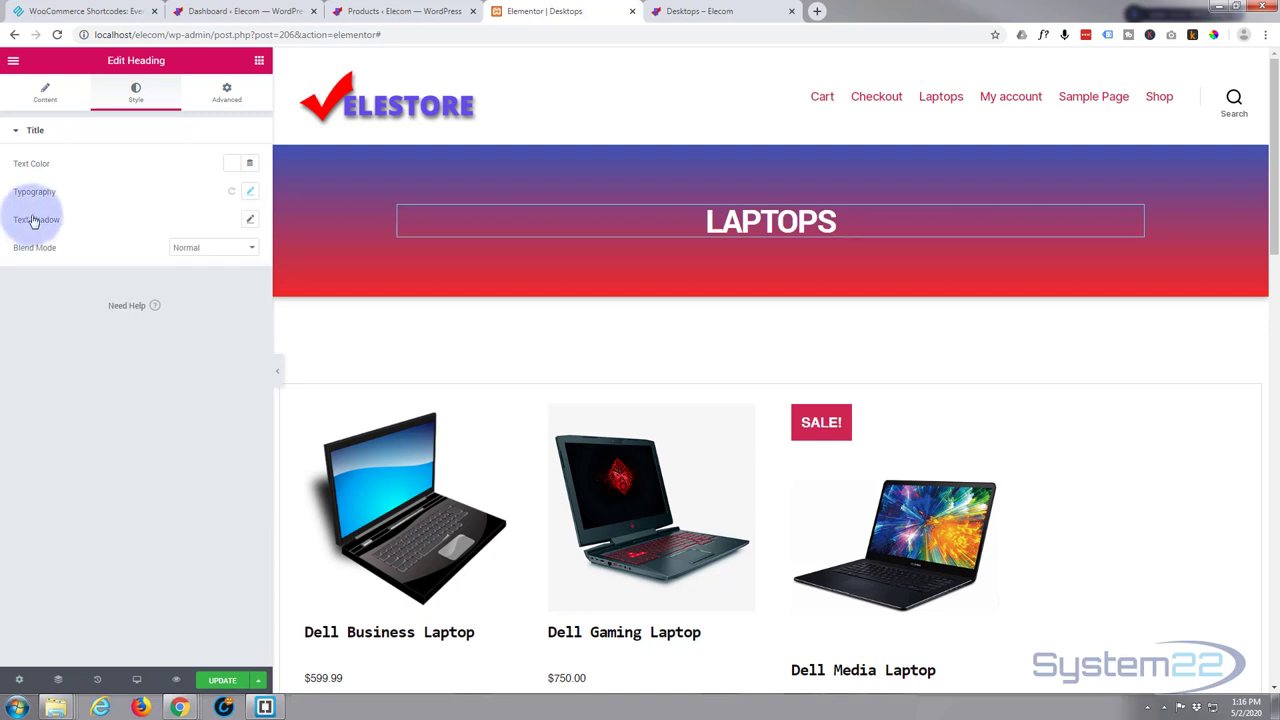
Add a black text shadow with blur 22, horizontal 8 and vertical 10
{"action": "left_click", "coordinate": [249, 222]}
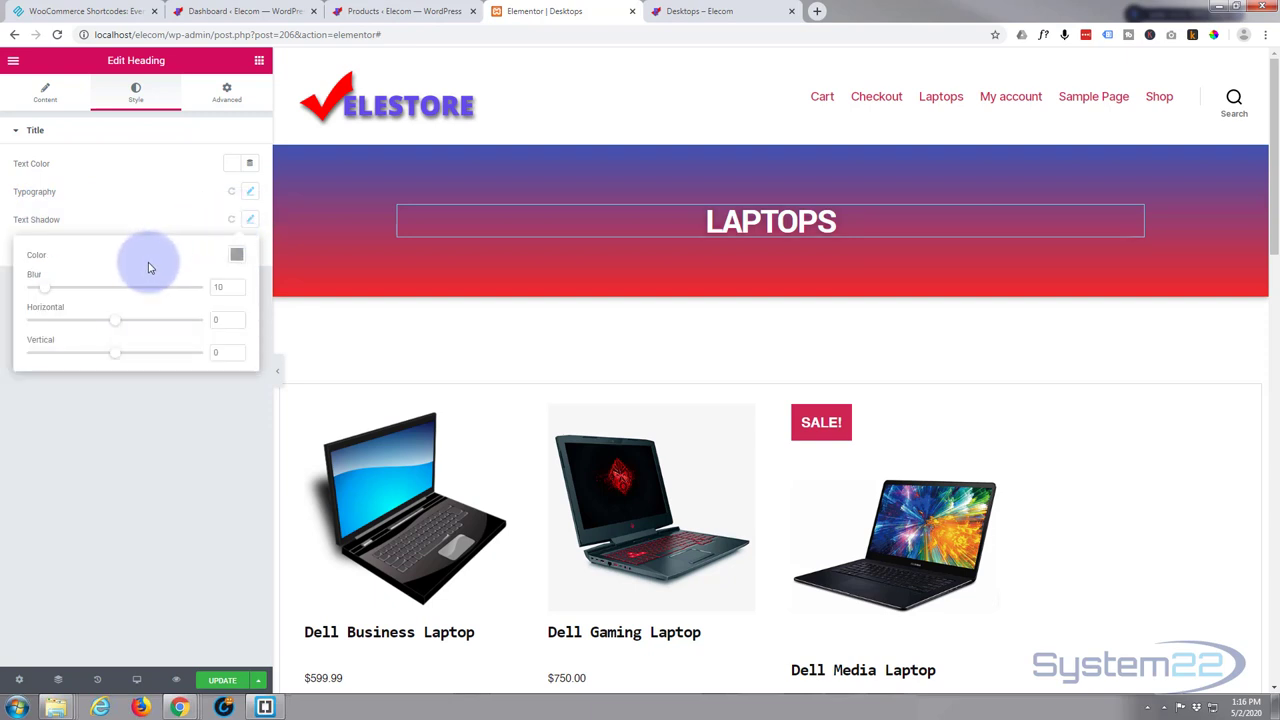
{"action": "left_click", "coordinate": [237, 255]}
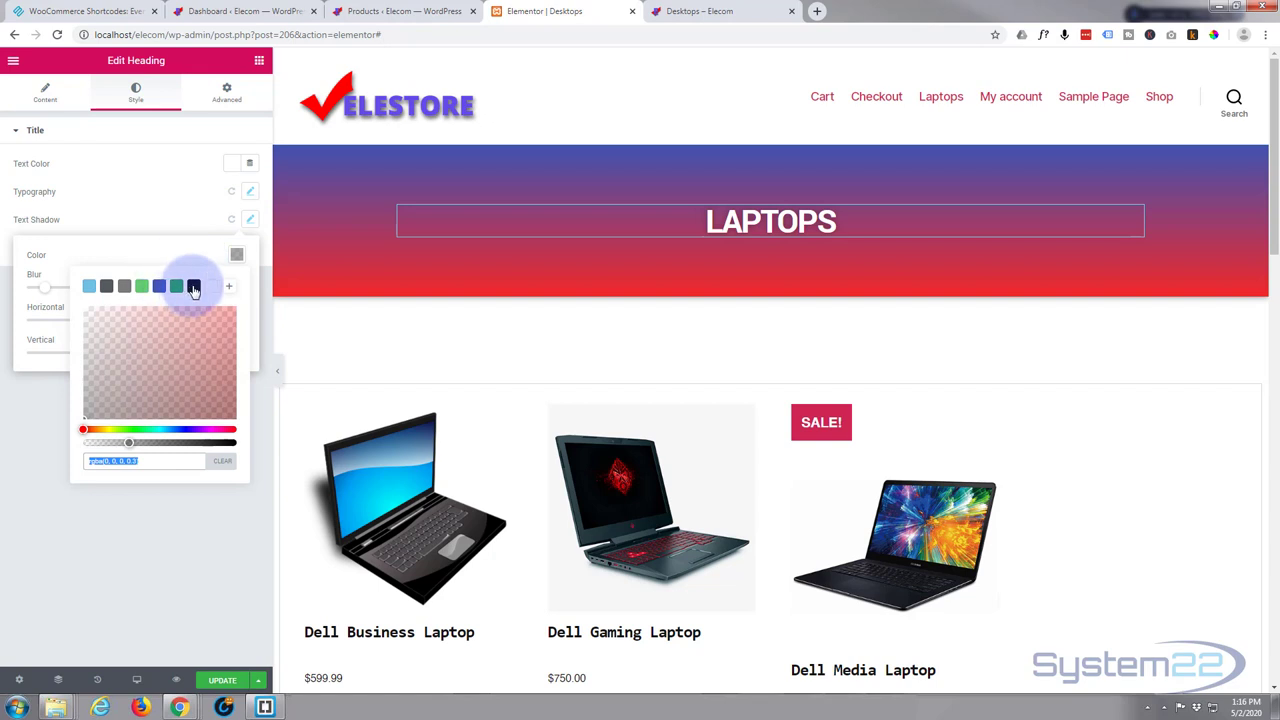
{"action": "left_click", "coordinate": [193, 286]}
{"action": "left_click", "coordinate": [160, 258]}
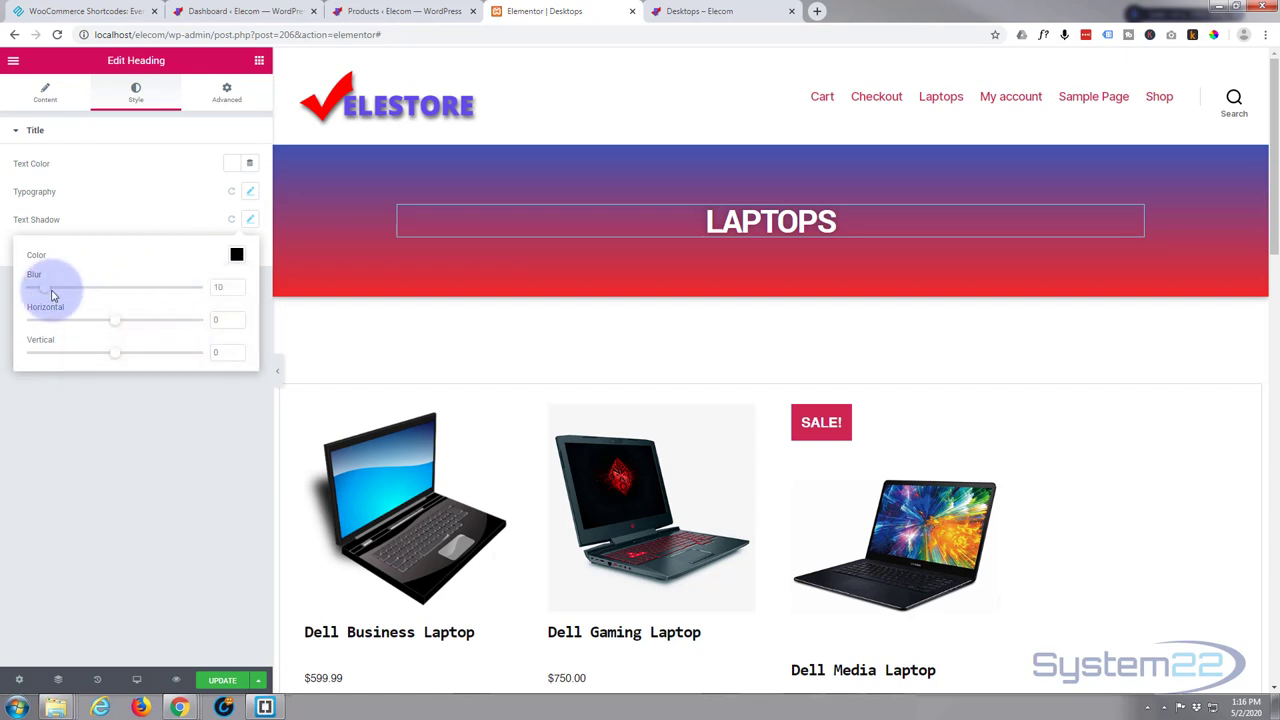
{"action": "left_click_drag", "start_coordinate": [51, 291], "coordinate": [61, 291]}
{"action": "left_click", "coordinate": [110, 320]}
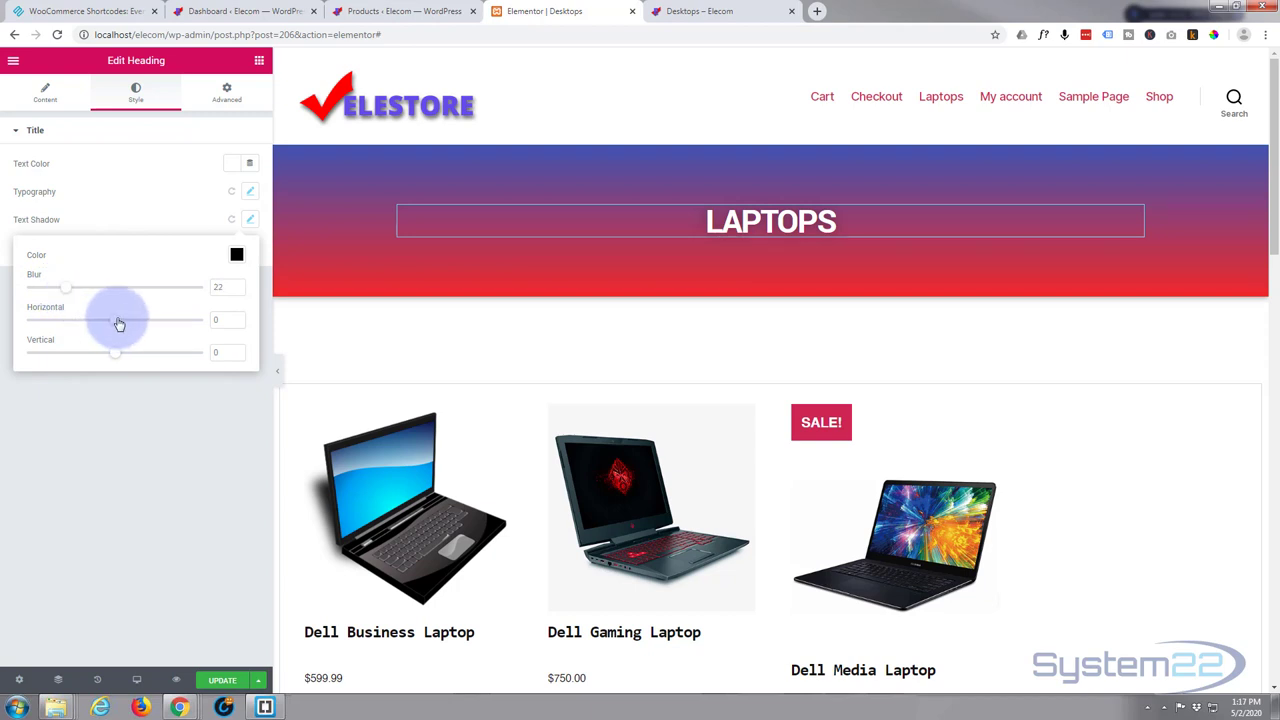
{"action": "left_click_drag", "start_coordinate": [123, 324], "coordinate": [125, 322]}
{"action": "left_click", "coordinate": [117, 358]}
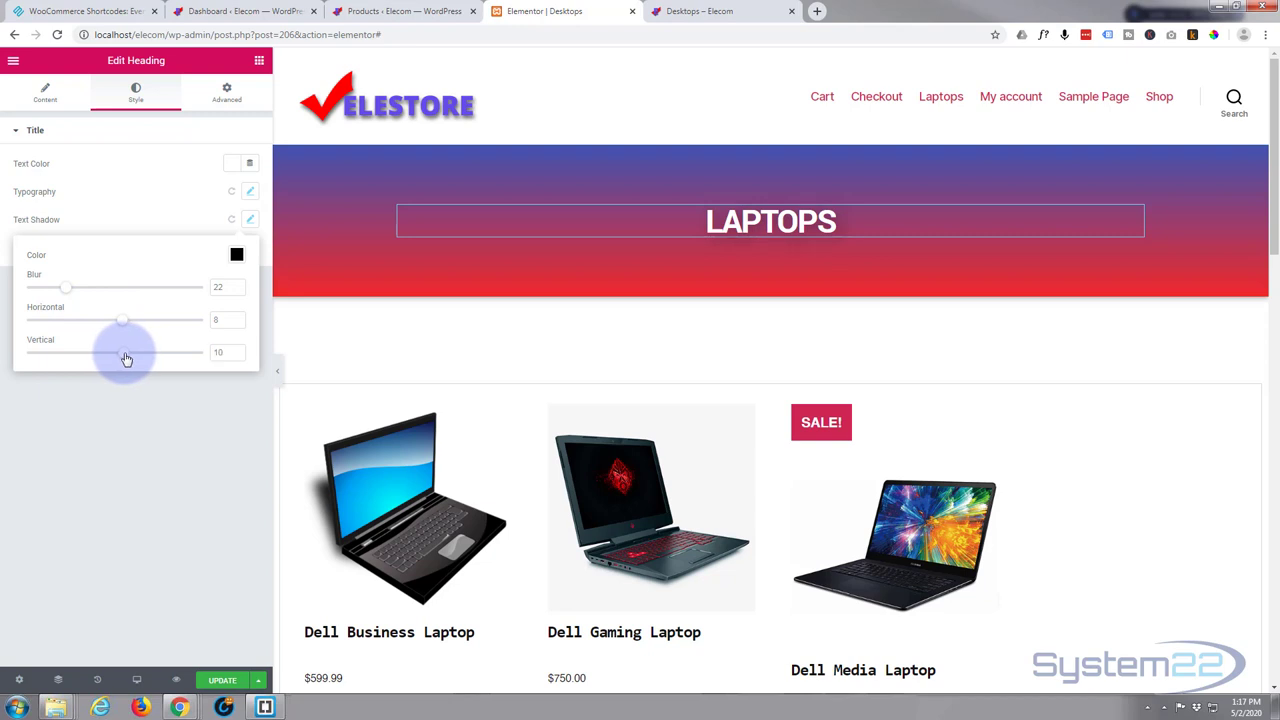
Save the heading style changes and update the page
{"action": "left_click", "coordinate": [224, 683]}
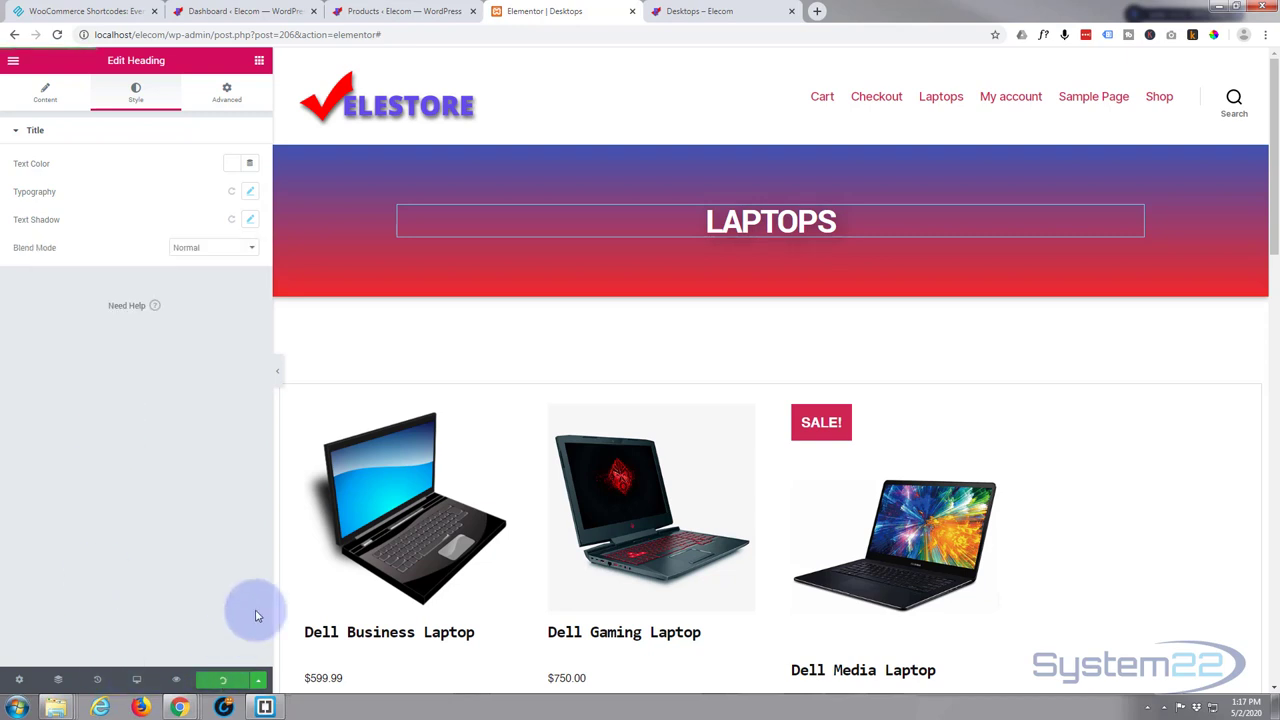
{"action": "left_click", "coordinate": [323, 434]}
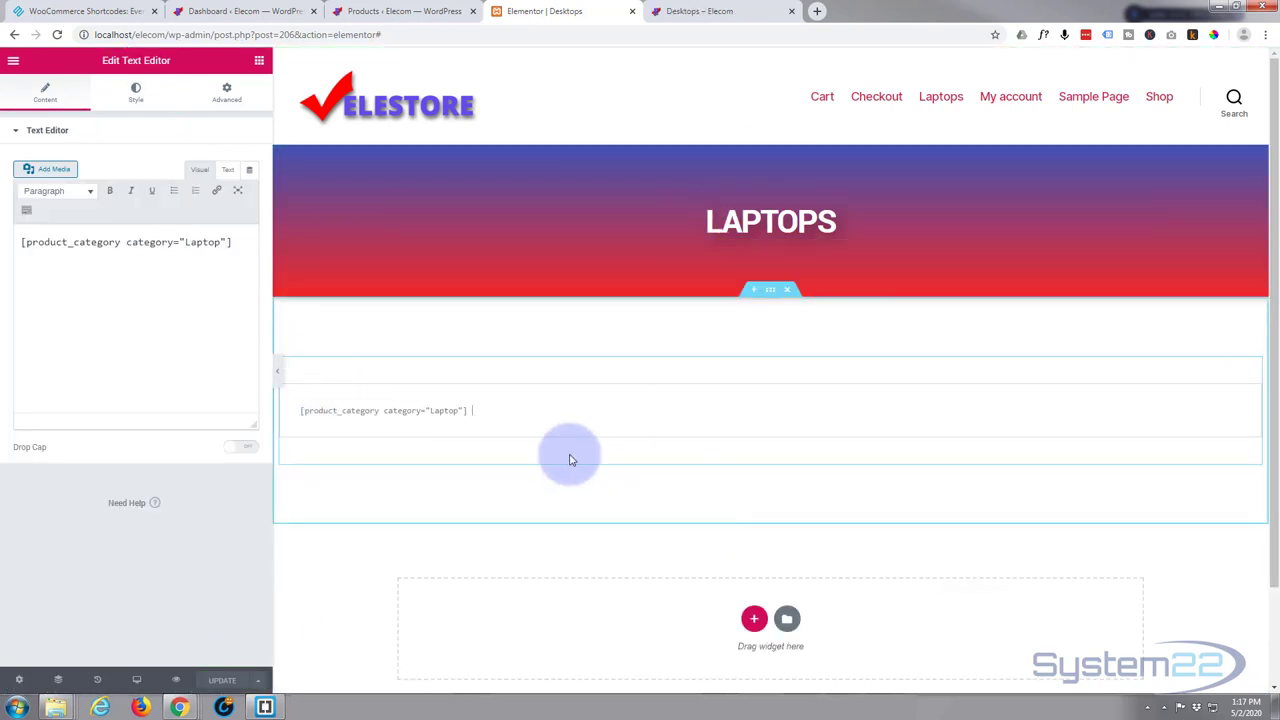
{"action": "left_click", "coordinate": [222, 680]}
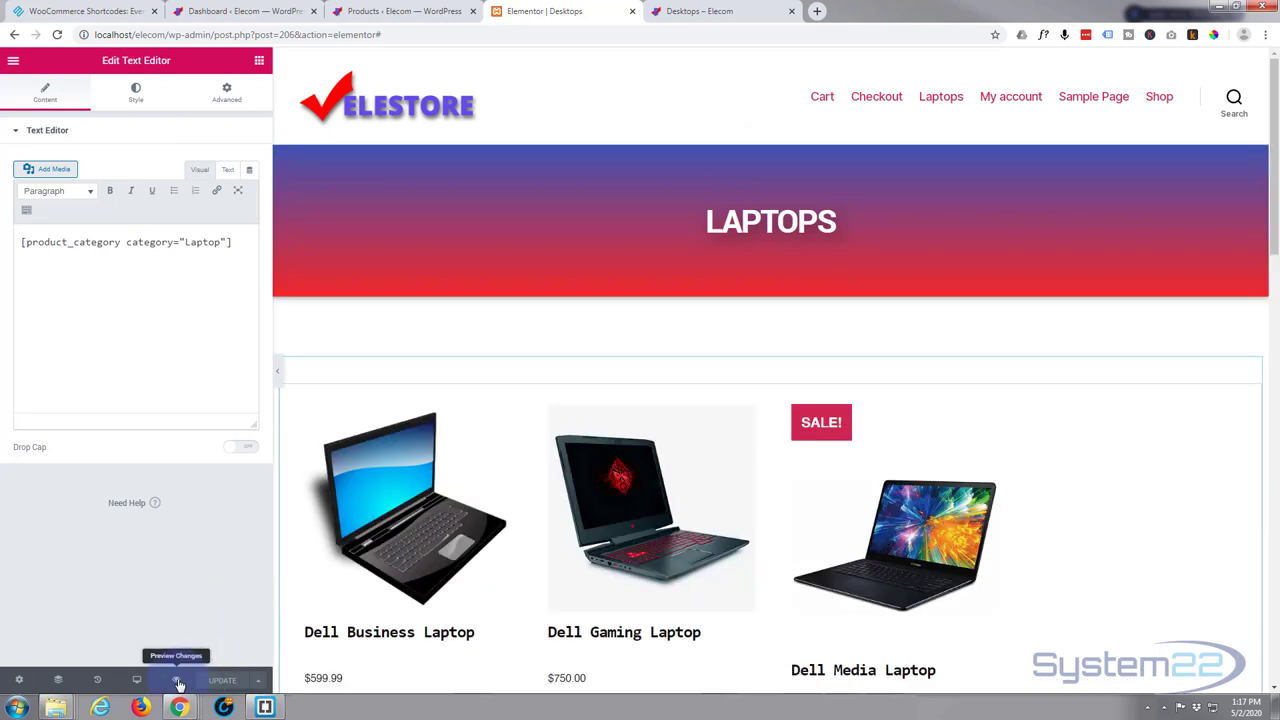
Preview the page, checking the shadowed LAPTOPS banner above the laptop product grid
{"action": "left_click", "coordinate": [178, 682]}
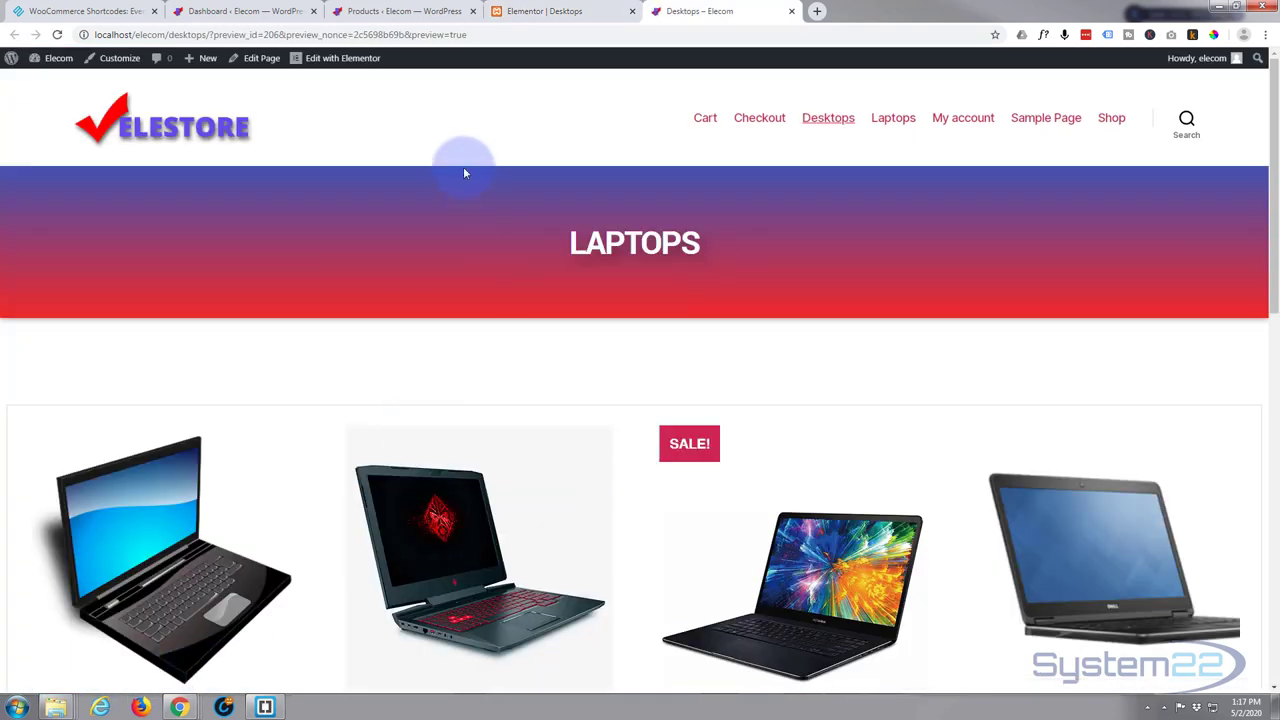
{"action": "scroll", "coordinate": [457, 209], "scroll_direction": "down", "scroll_amount": 3}
{"action": "scroll", "coordinate": [461, 215], "scroll_direction": "down", "scroll_amount": 2}
{"action": "scroll", "coordinate": [461, 215], "scroll_direction": "up", "scroll_amount": 5}
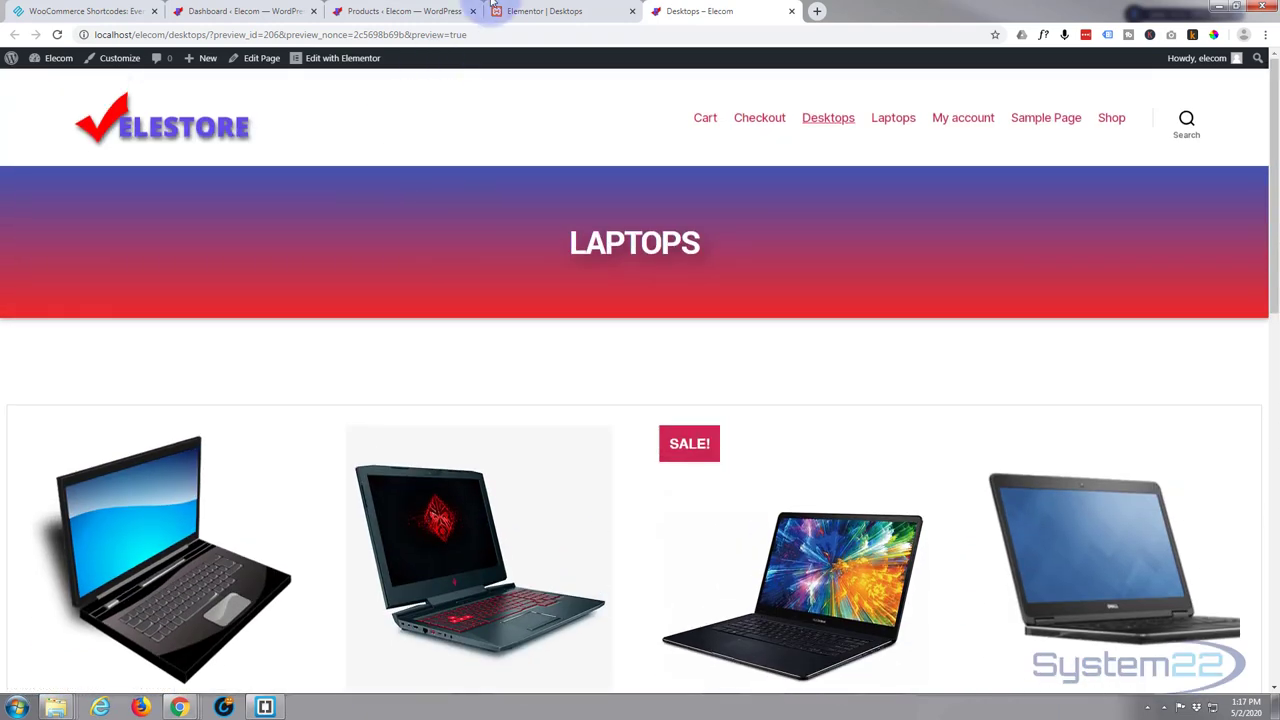
Back in Elementor, save the page as a library template named prodsd, then close the Library
{"action": "left_click", "coordinate": [532, 12]}
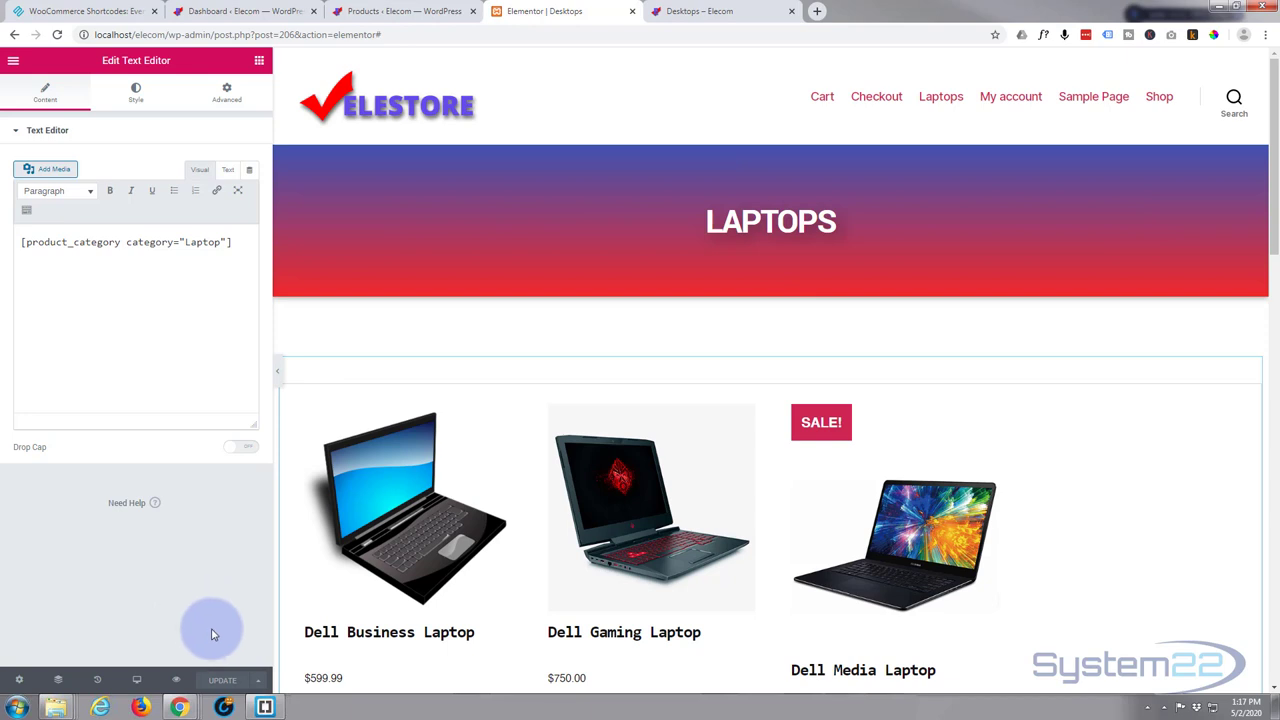
{"action": "left_click", "coordinate": [260, 681]}
{"action": "left_click", "coordinate": [67, 648]}
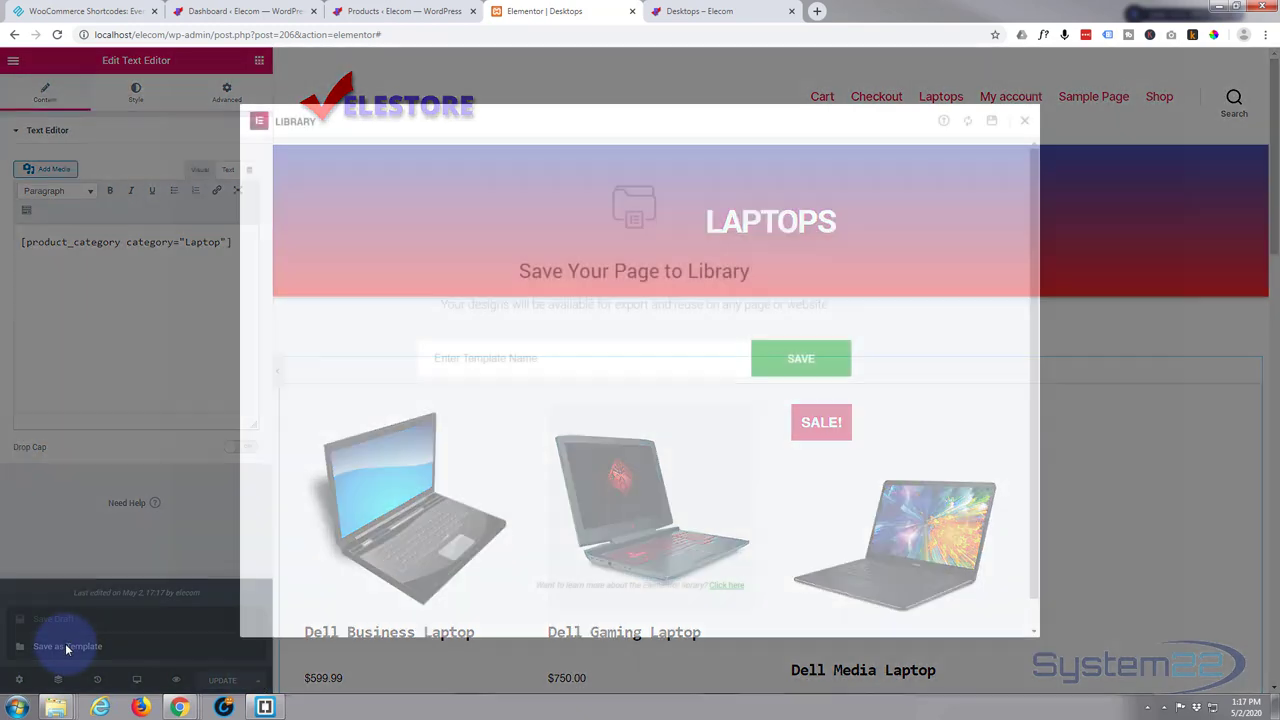
{"action": "left_click", "coordinate": [451, 358]}
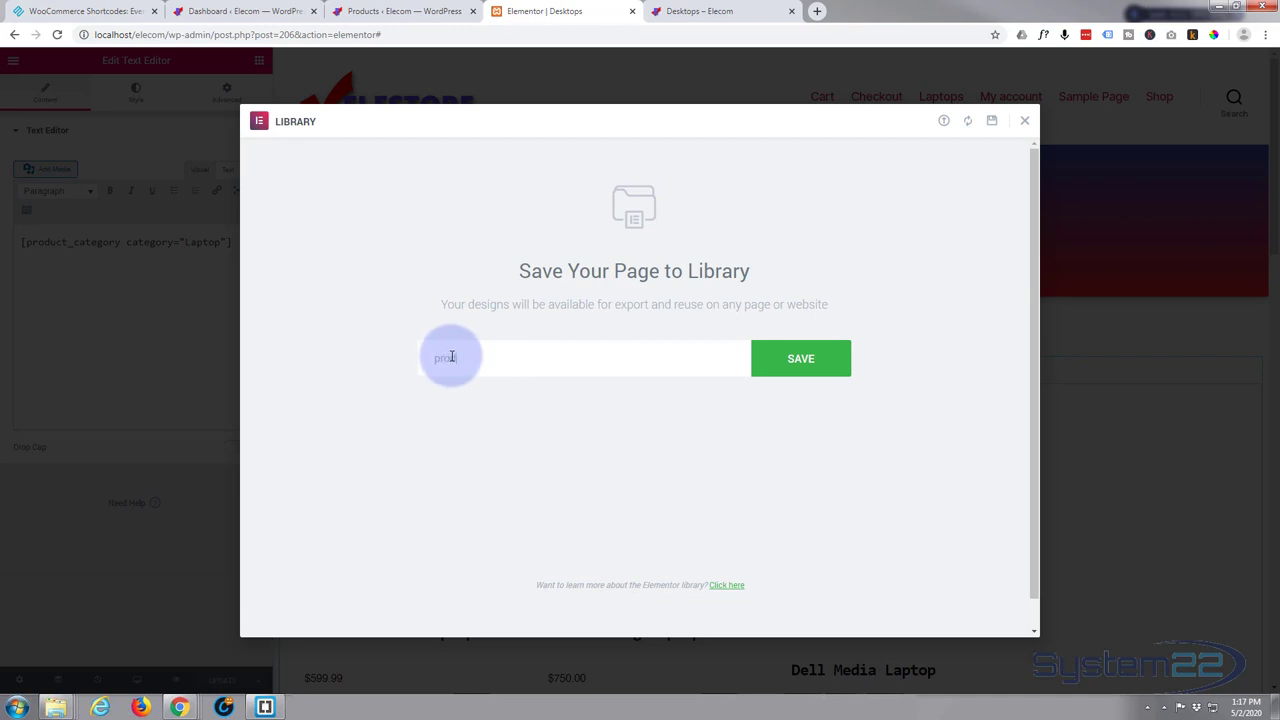
{"action": "left_click", "coordinate": [809, 365]}
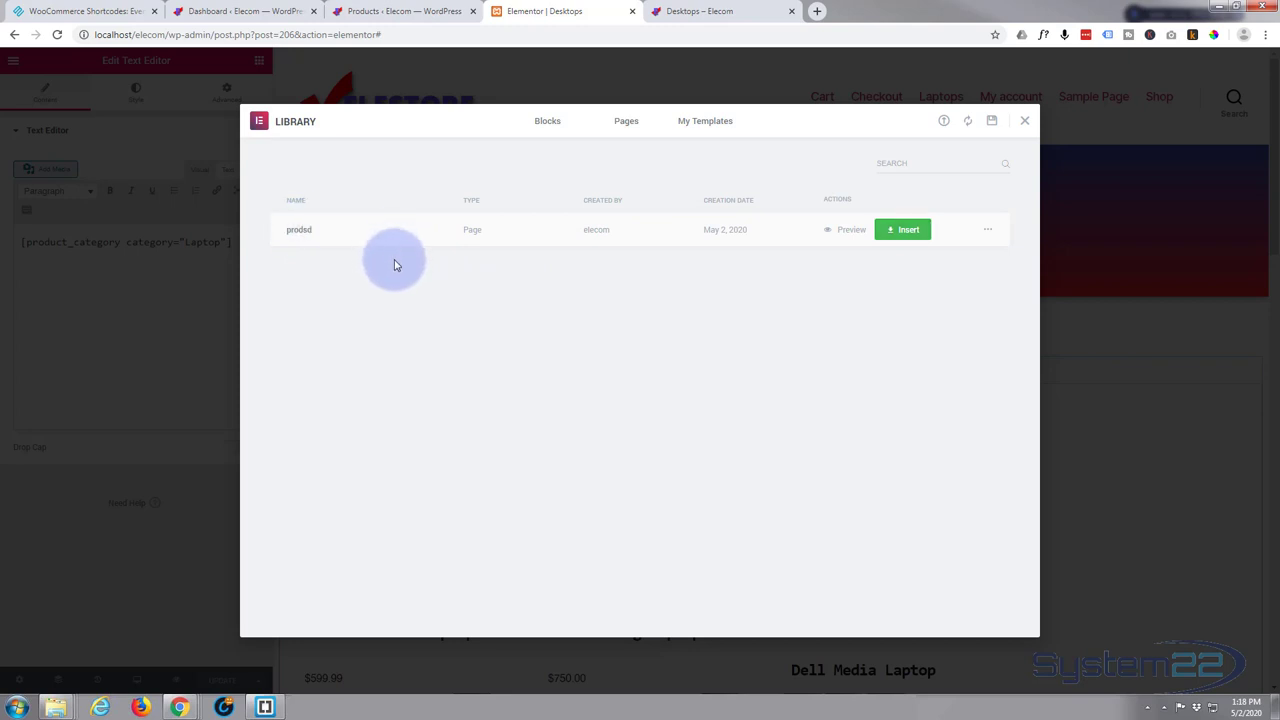
{"action": "left_click", "coordinate": [1027, 122]}
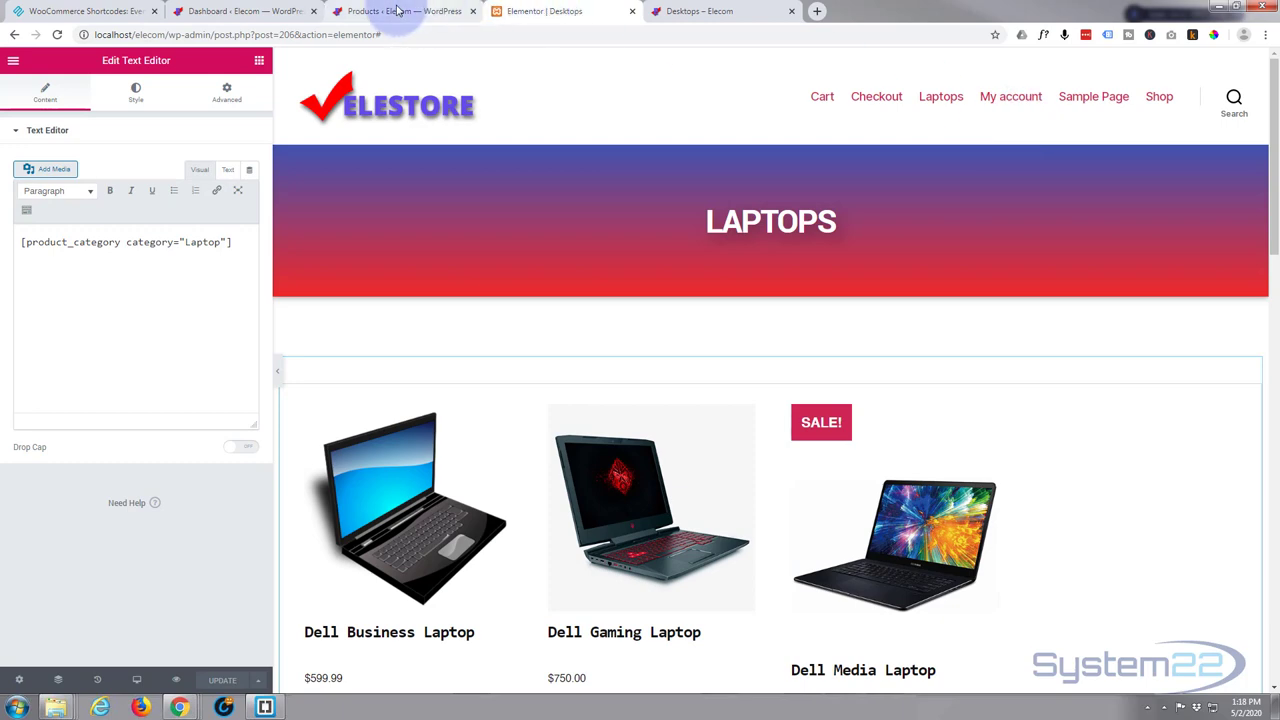
From the dashboard, start a new page in another tab and title it Desktops
{"action": "left_click", "coordinate": [230, 11]}
{"action": "mouse_move", "coordinate": [122, 64]}
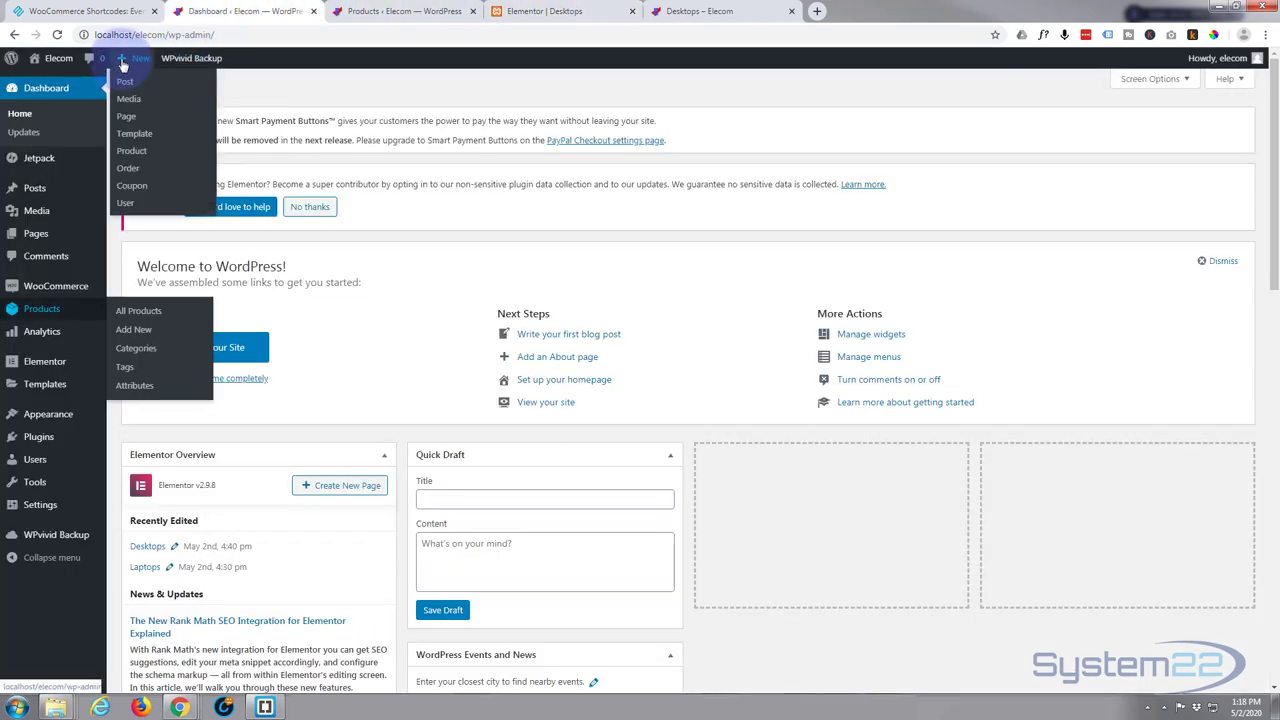
{"action": "middle_click", "coordinate": [126, 117]}
{"action": "left_click", "coordinate": [405, 11]}
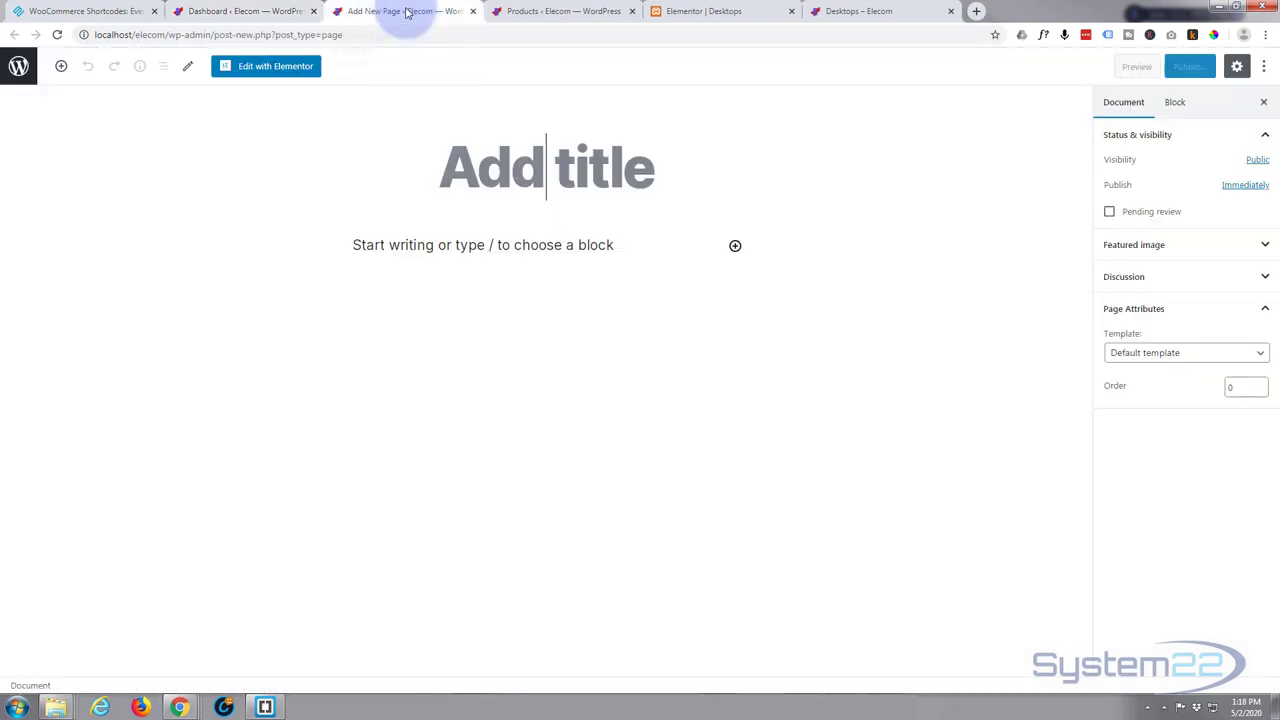
{"action": "left_click", "coordinate": [529, 151]}
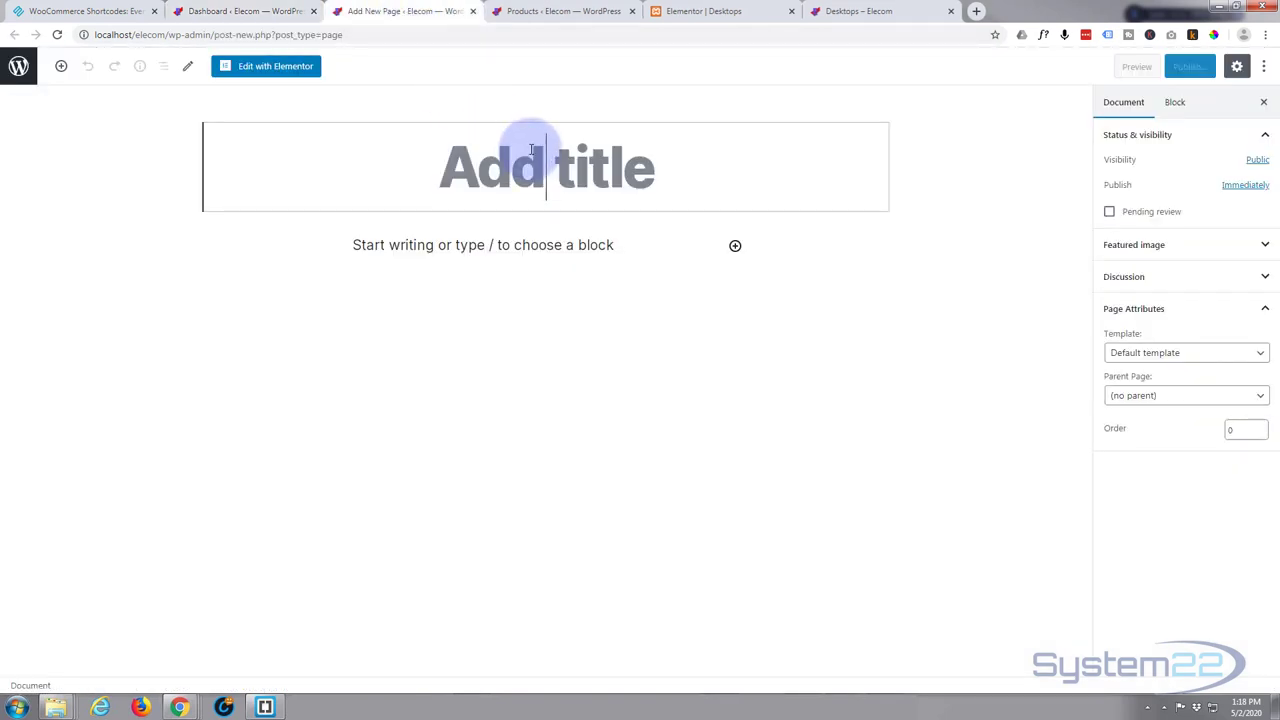
{"action": "type", "text": "Deskt"}
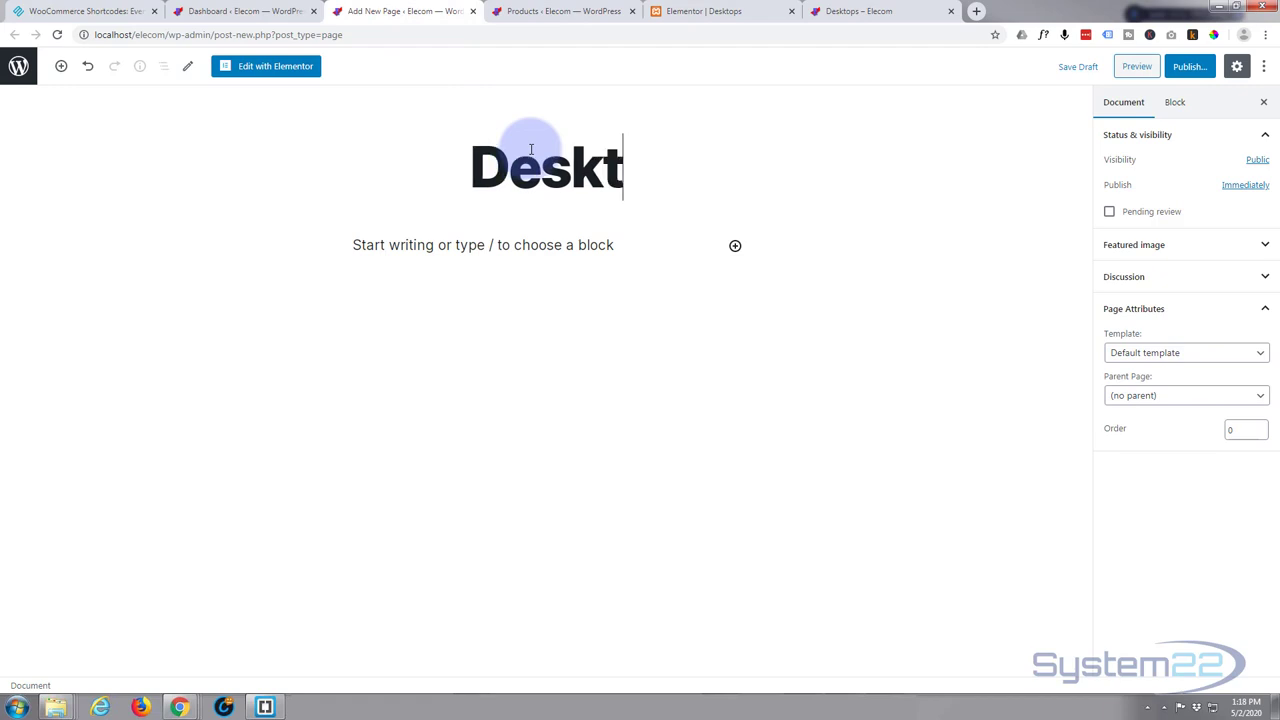
{"action": "type", "text": "ops"}
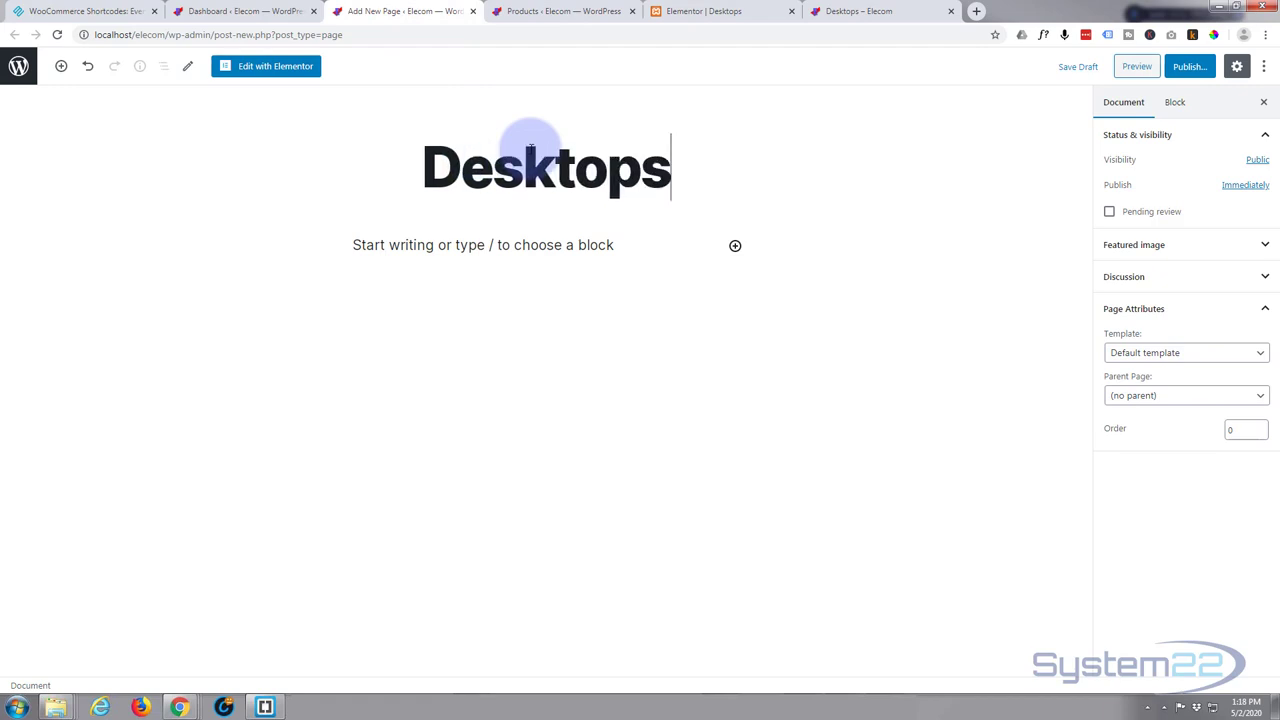
Set the Desktops page's template to Elementor Full Width
{"action": "left_click", "coordinate": [845, 11]}
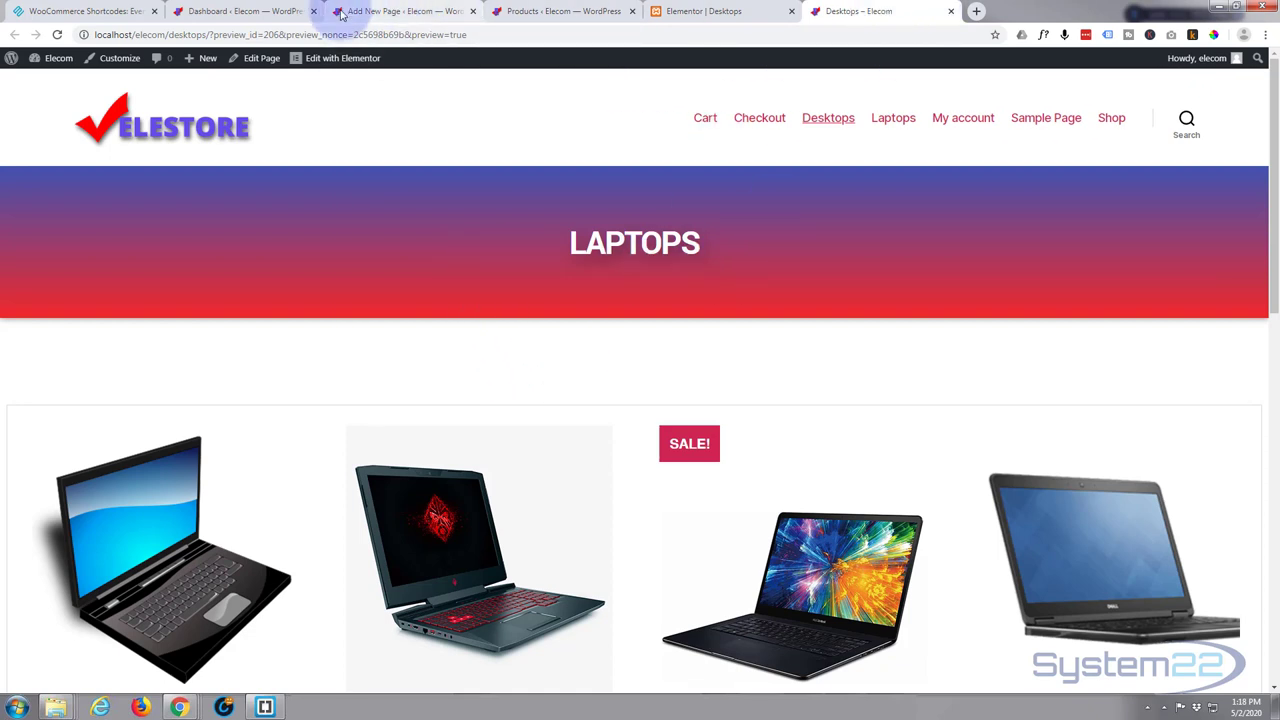
{"action": "left_click", "coordinate": [390, 11]}
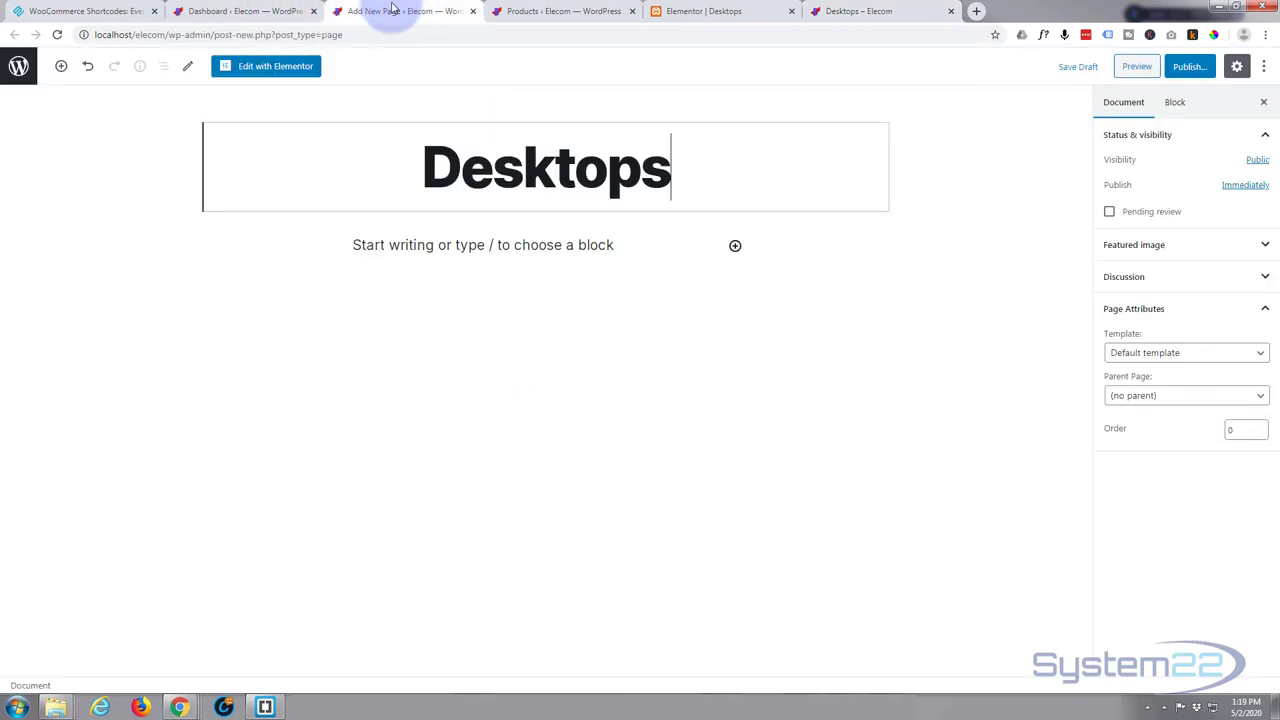
{"action": "left_click", "coordinate": [718, 161]}
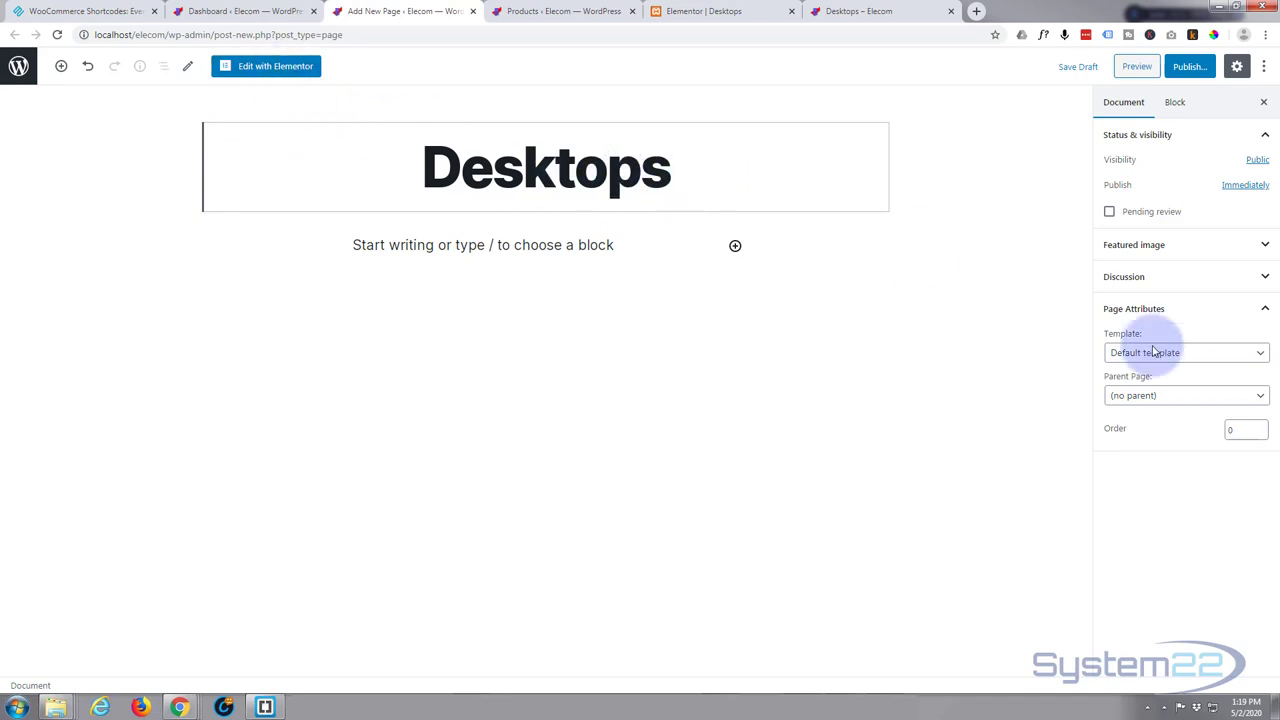
{"action": "left_click", "coordinate": [1249, 358]}
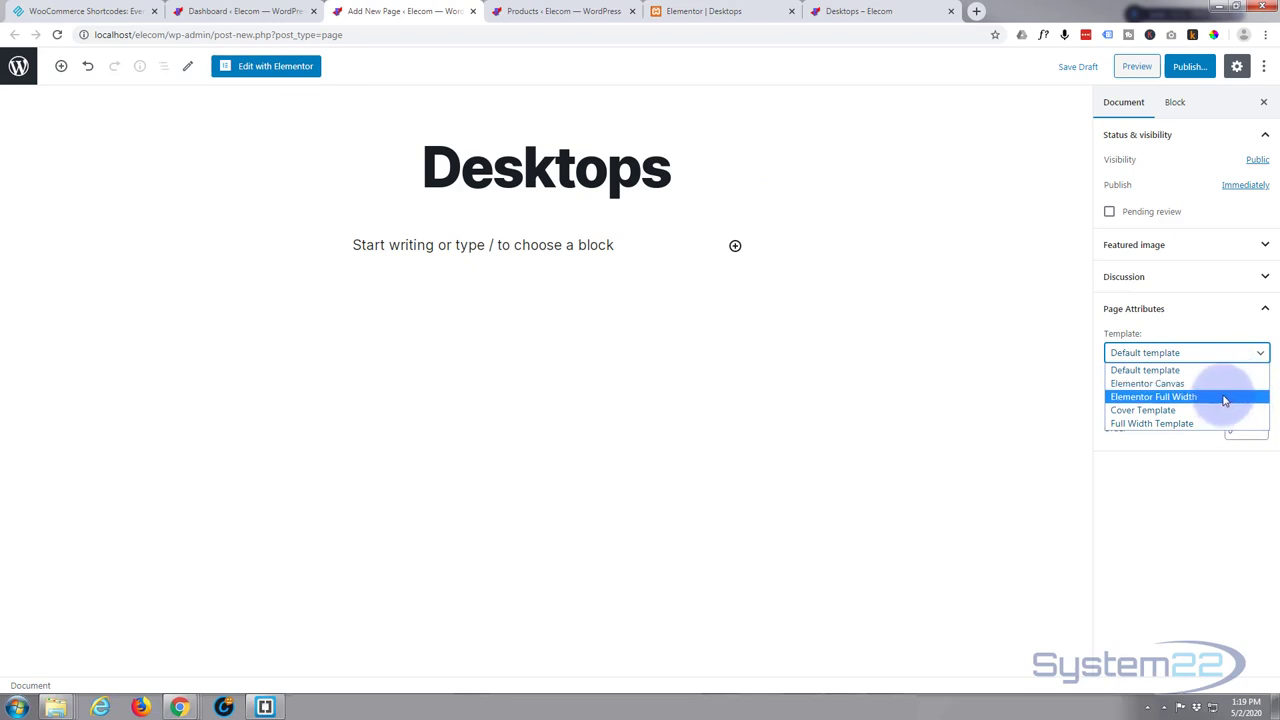
{"action": "left_click", "coordinate": [1224, 397]}
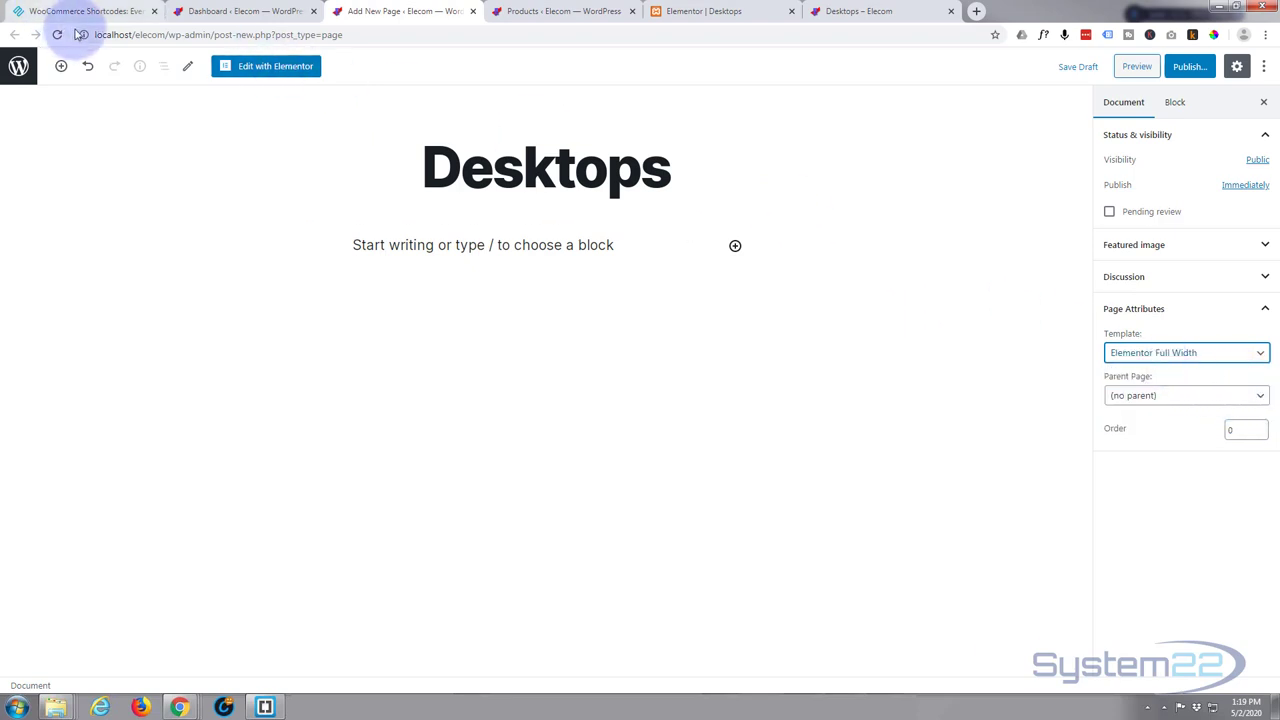
Open the page in Elementor and insert the saved 'product' template from My Templates, without document settings
{"action": "left_click", "coordinate": [272, 67]}
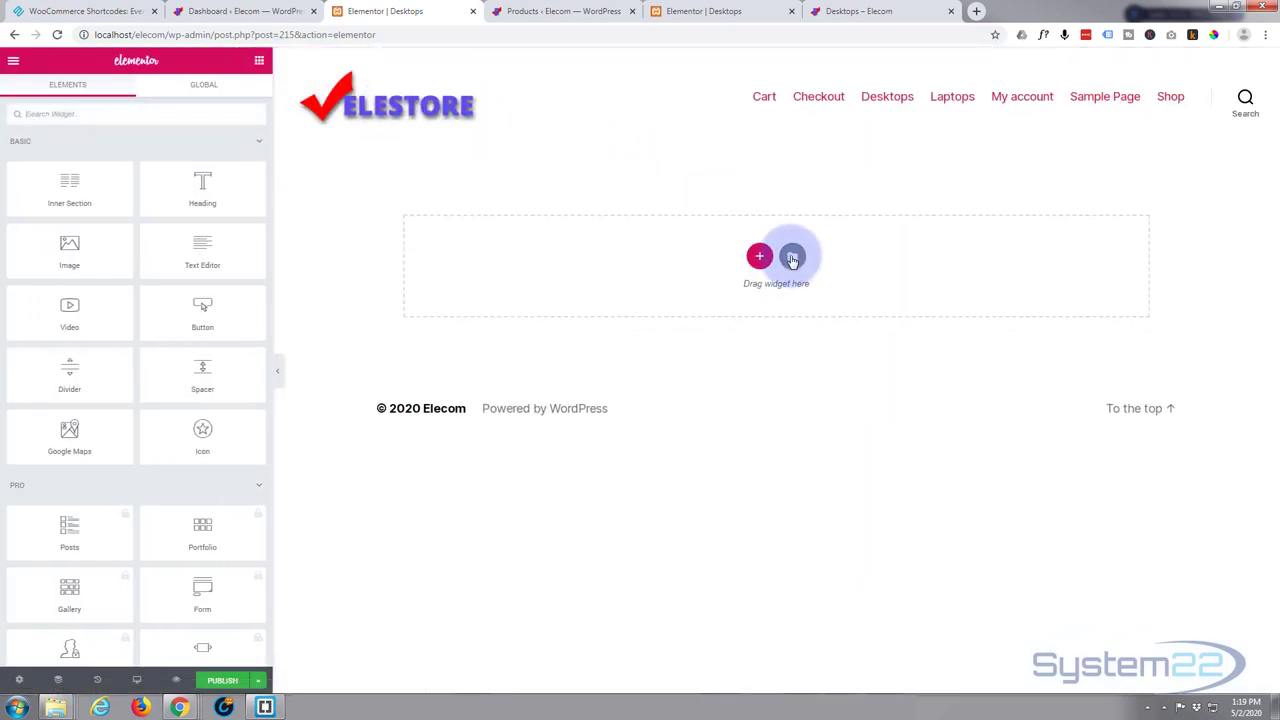
{"action": "left_click", "coordinate": [792, 260]}
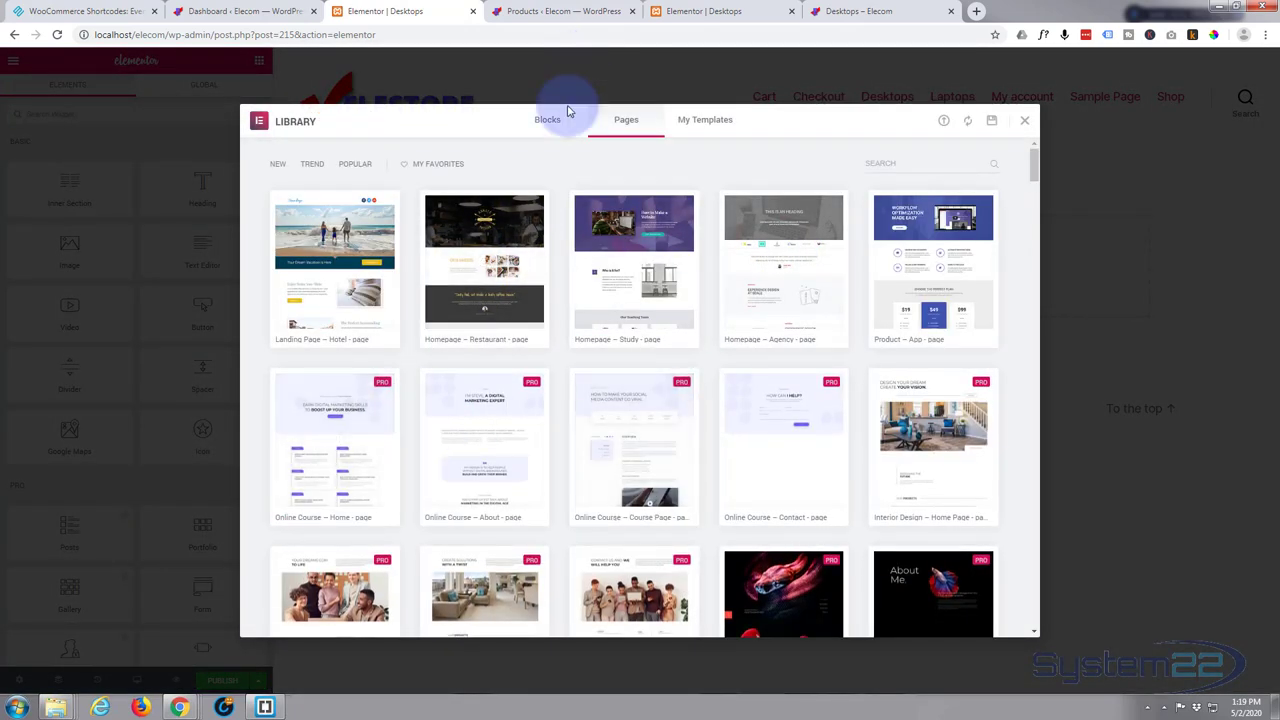
{"action": "left_click", "coordinate": [704, 121]}
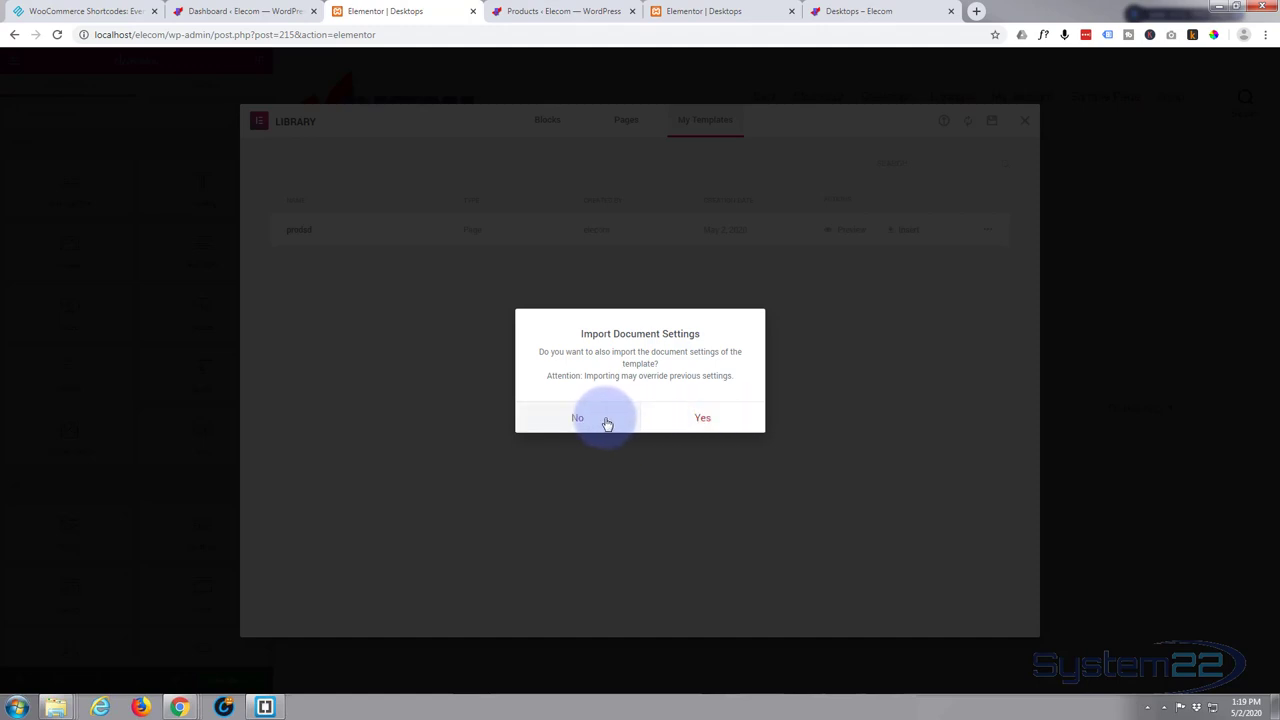
{"action": "left_click", "coordinate": [573, 420]}
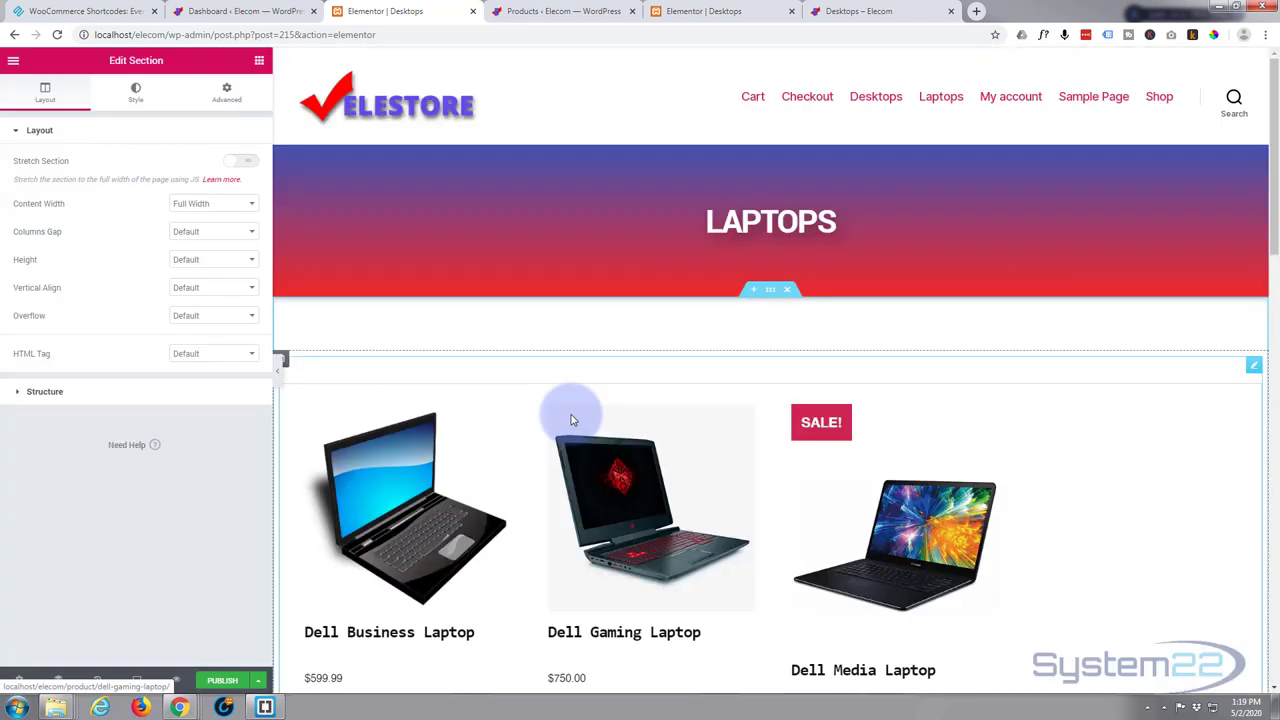
{"action": "scroll", "coordinate": [971, 375], "scroll_direction": "down", "scroll_amount": 1}
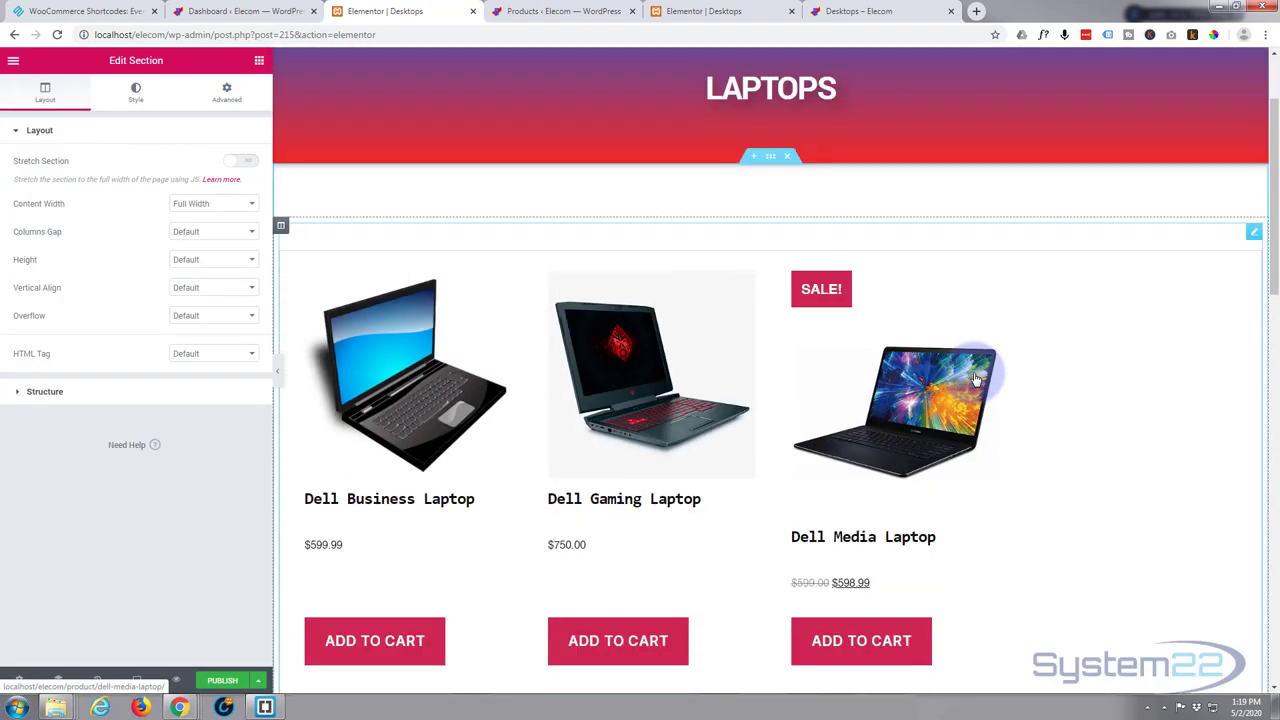
{"action": "scroll", "coordinate": [974, 378], "scroll_direction": "up", "scroll_amount": 2}
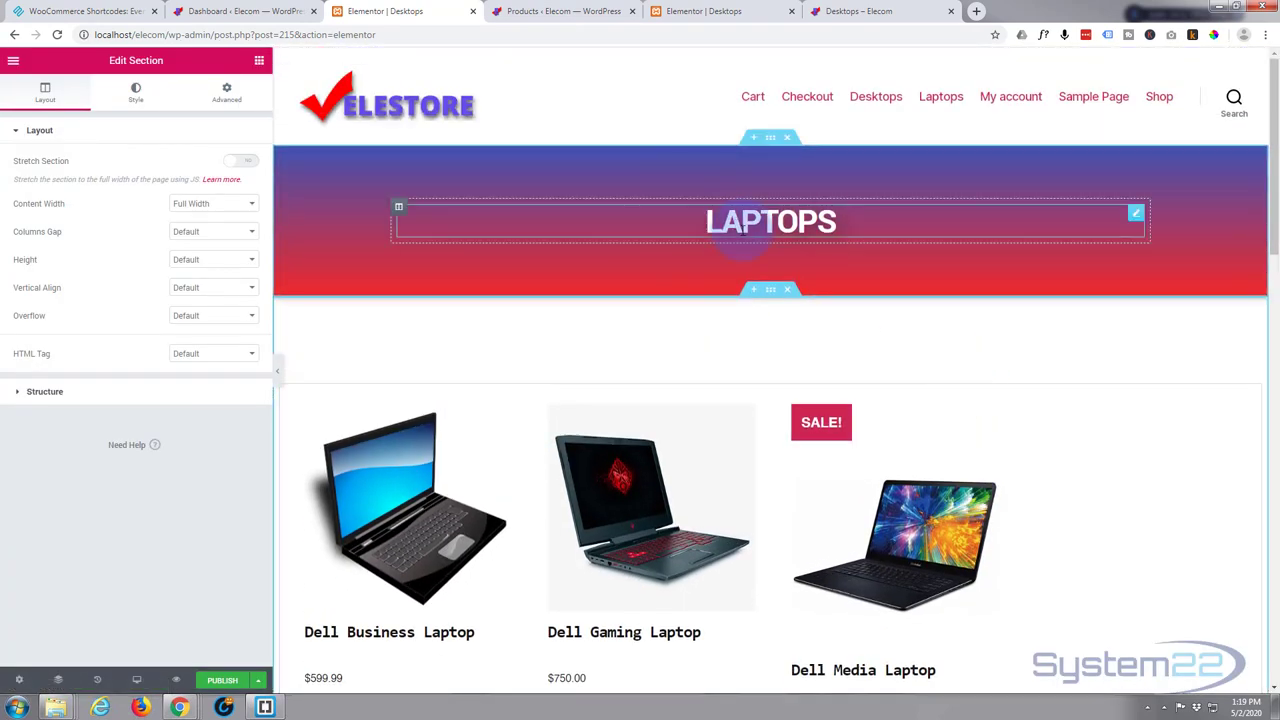
{"action": "left_click_drag", "start_coordinate": [708, 221], "coordinate": [862, 215]}
Change the banner heading text from LAPTOPS to DESKTOPS
{"action": "type", "text": "Desktops"}
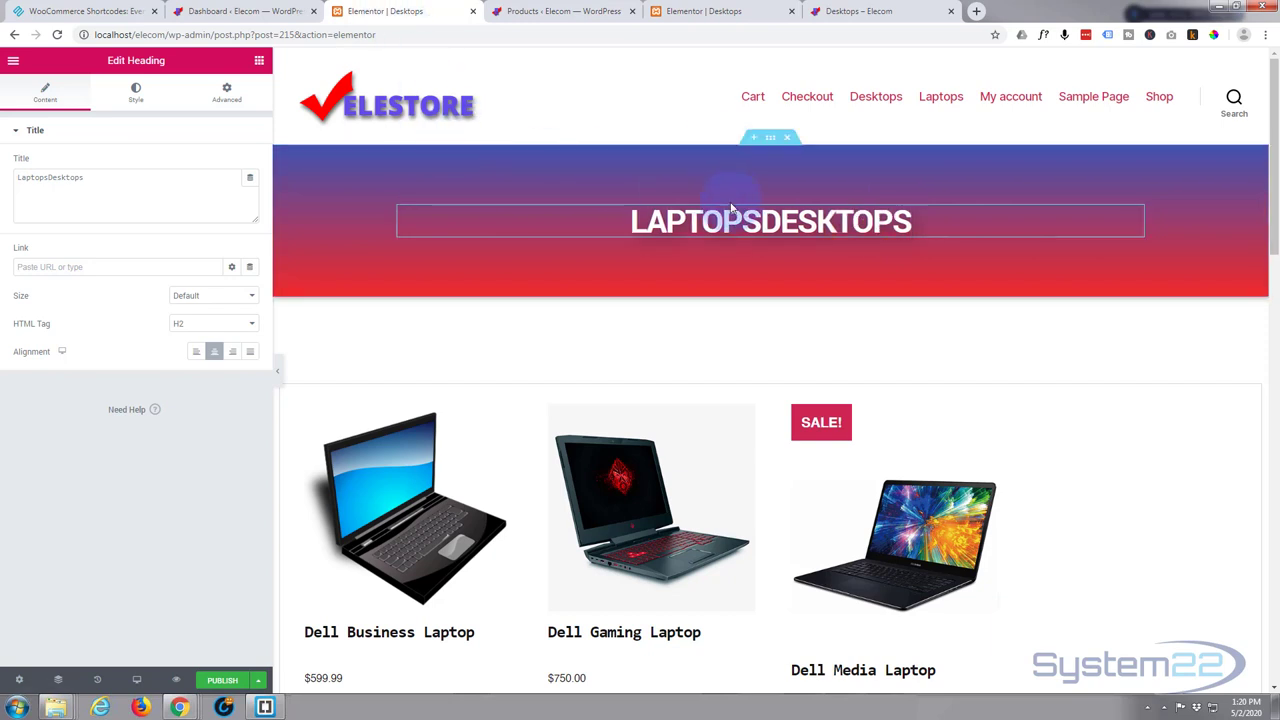
{"action": "left_click_drag", "start_coordinate": [764, 222], "coordinate": [629, 228]}
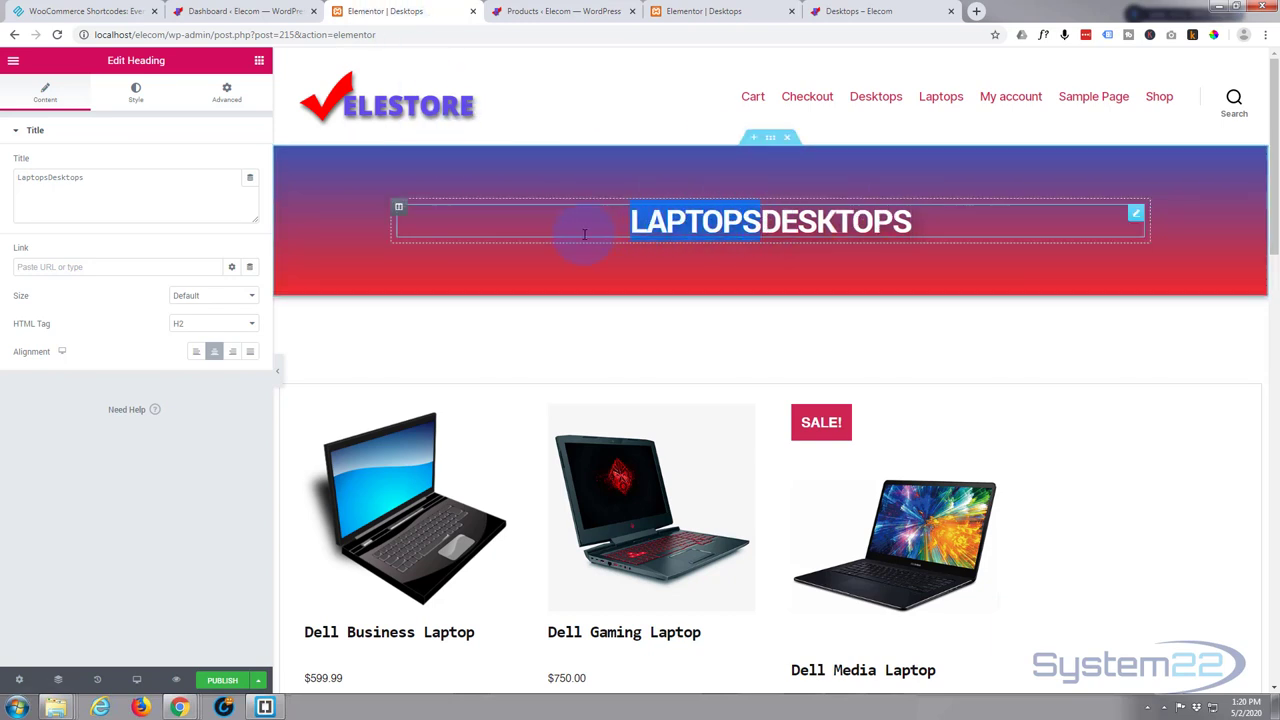
{"action": "key", "text": "BackSpace"}
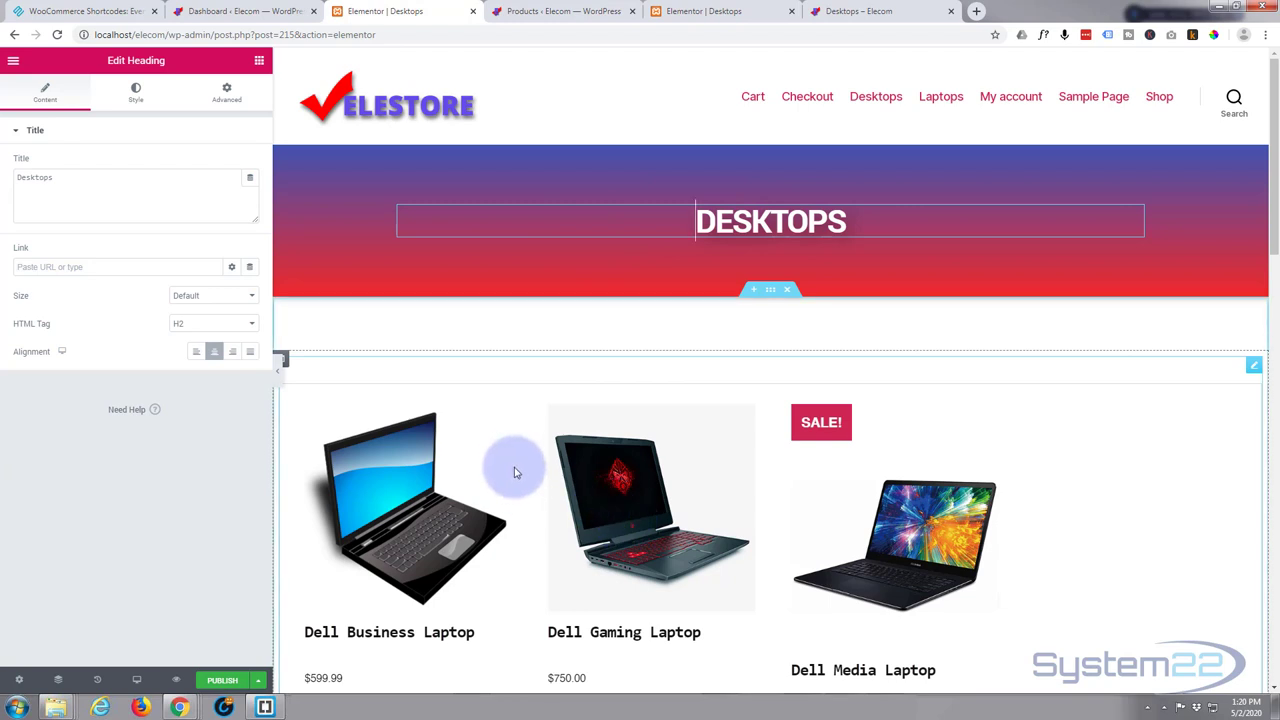
Change the shortcode's category from Laptop to Desktops and preview the page
{"action": "scroll", "coordinate": [513, 455], "scroll_direction": "down", "scroll_amount": 1}
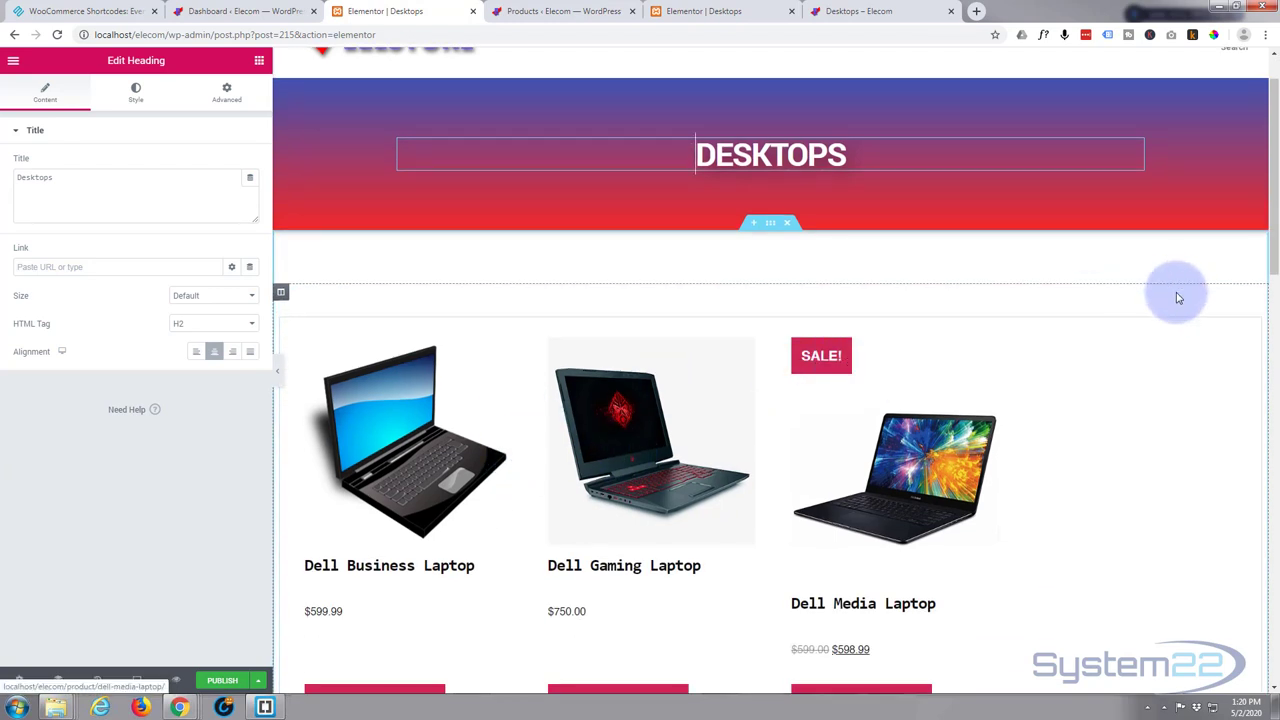
{"action": "left_click", "coordinate": [1253, 303]}
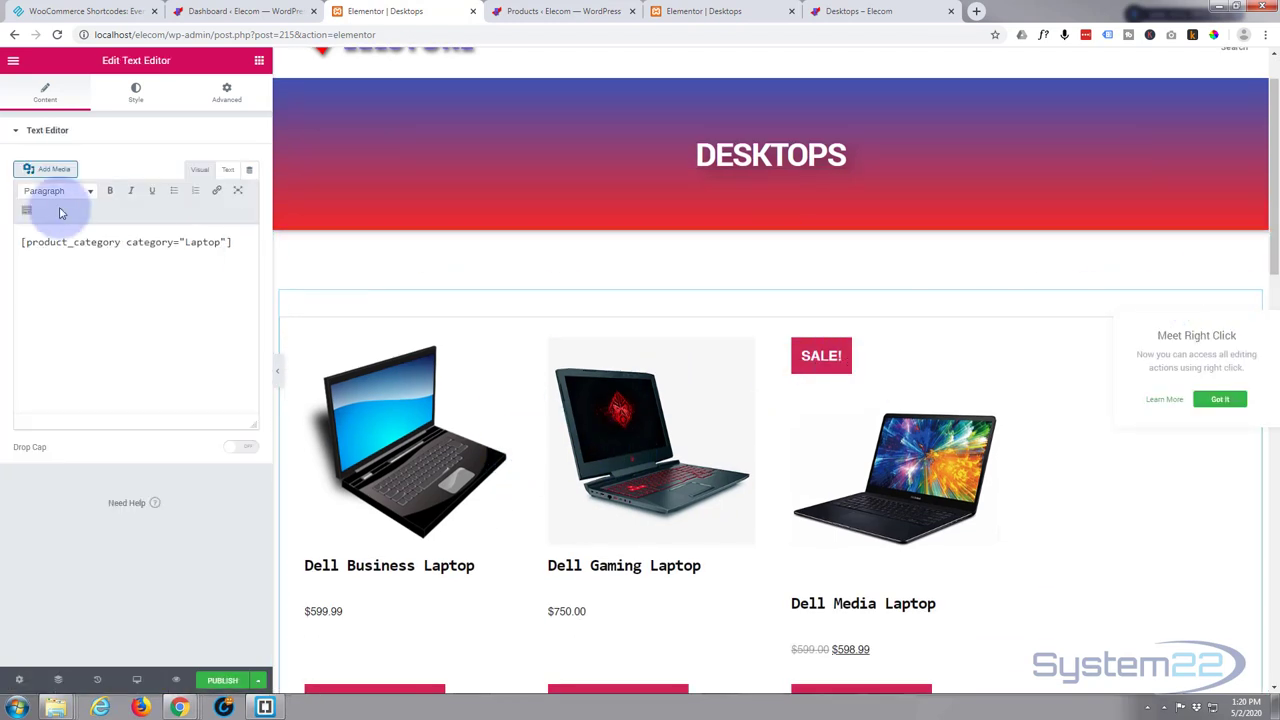
{"action": "left_click_drag", "start_coordinate": [185, 242], "coordinate": [222, 243]}
{"action": "type", "text": "Desktop"}
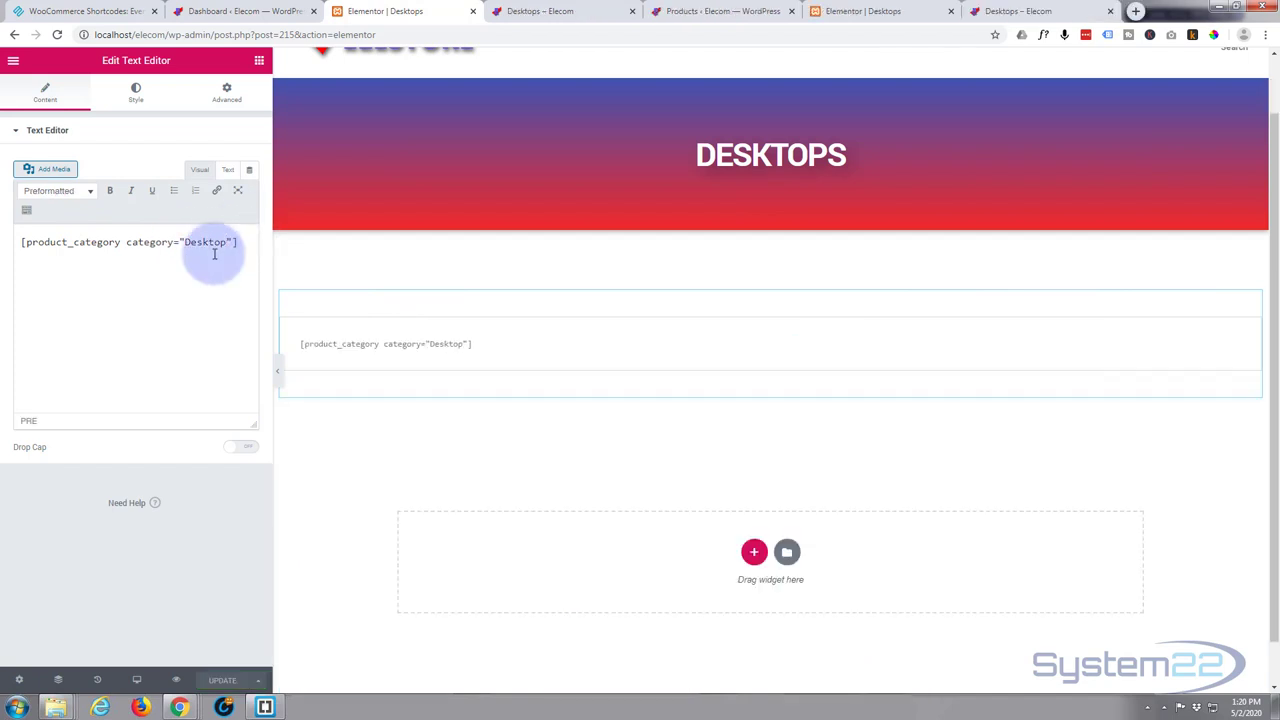
{"action": "type", "text": "s"}
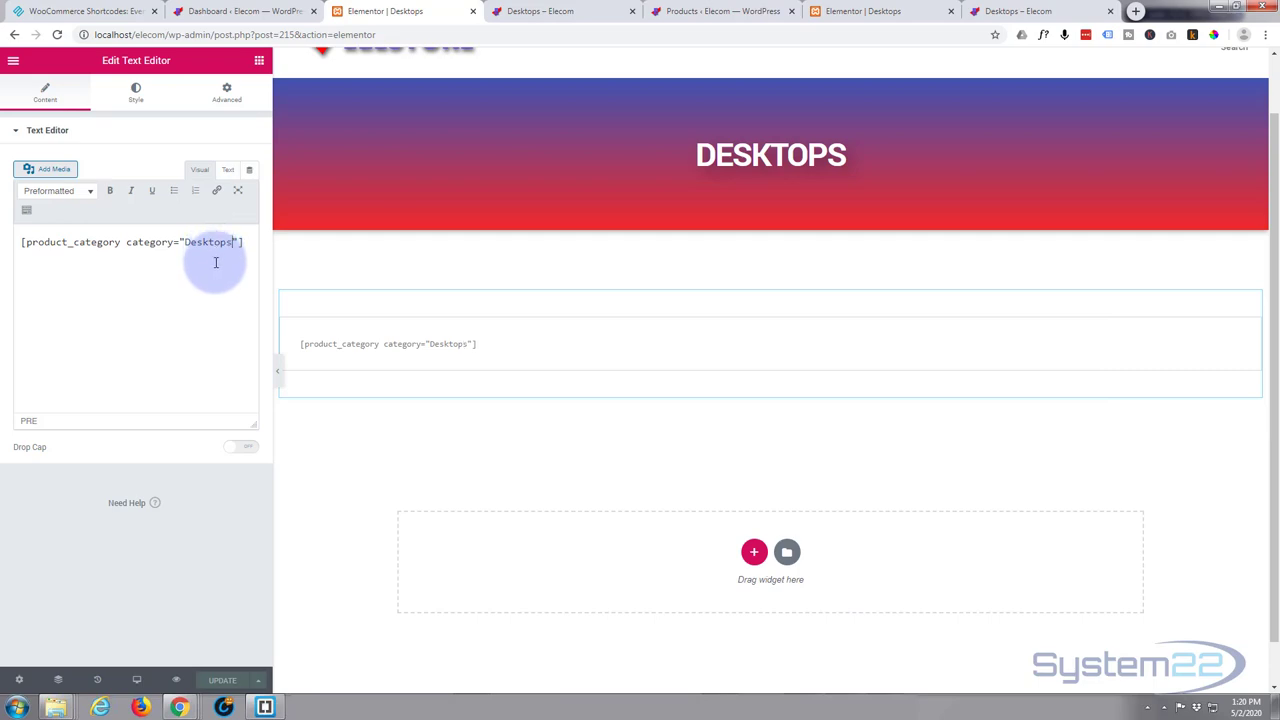
{"action": "left_click", "coordinate": [176, 679]}
Scroll the Desktops page preview to confirm it lists desktop products
{"action": "left_click", "coordinate": [585, 13]}
{"action": "scroll", "coordinate": [406, 114], "scroll_direction": "down", "scroll_amount": 6}
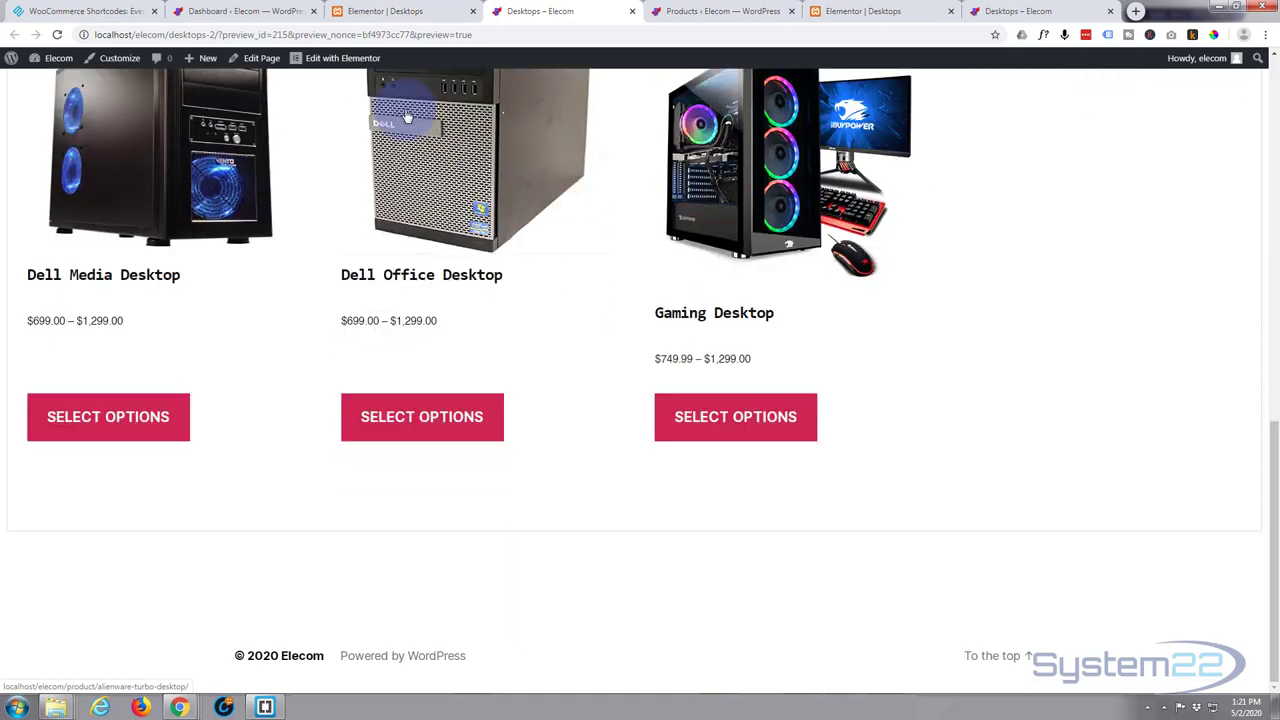
{"action": "scroll", "coordinate": [407, 117], "scroll_direction": "up", "scroll_amount": 5}
{"action": "scroll", "coordinate": [407, 117], "scroll_direction": "up", "scroll_amount": 4}
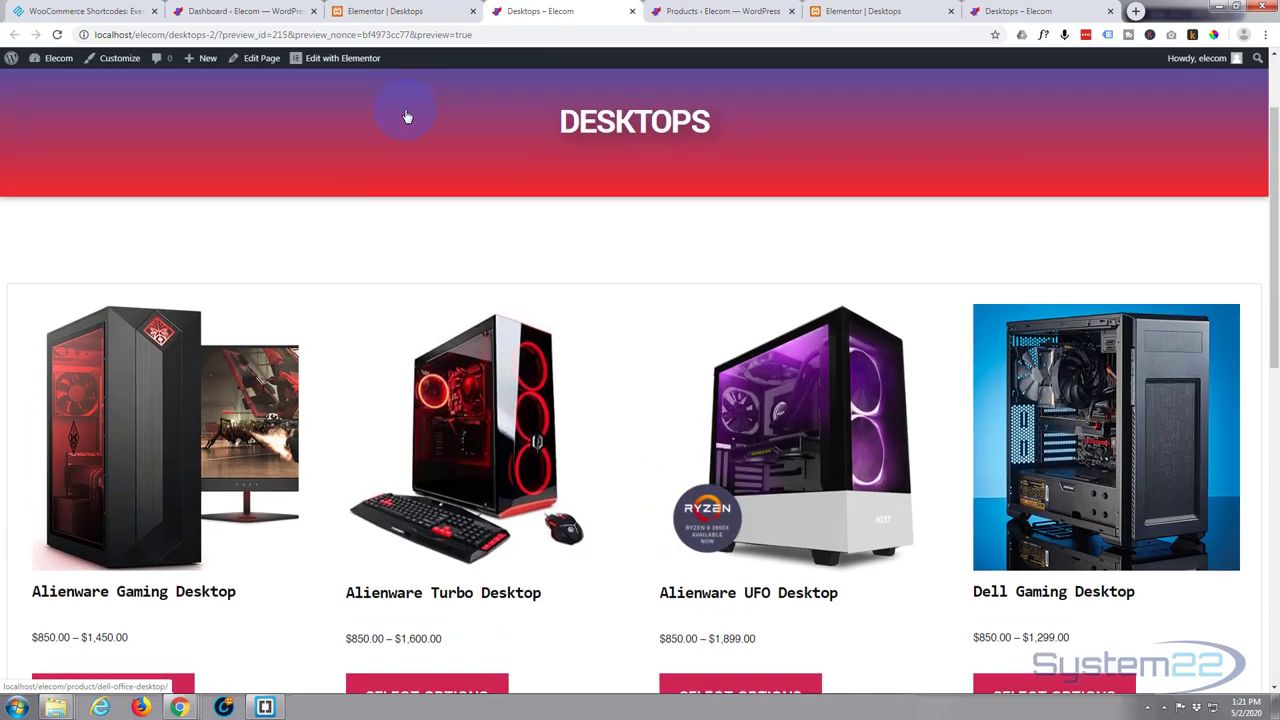
Bring up the All In One page preview and scroll its ALL IN ONE SYSTEMS banner and products
{"action": "left_click", "coordinate": [406, 14]}
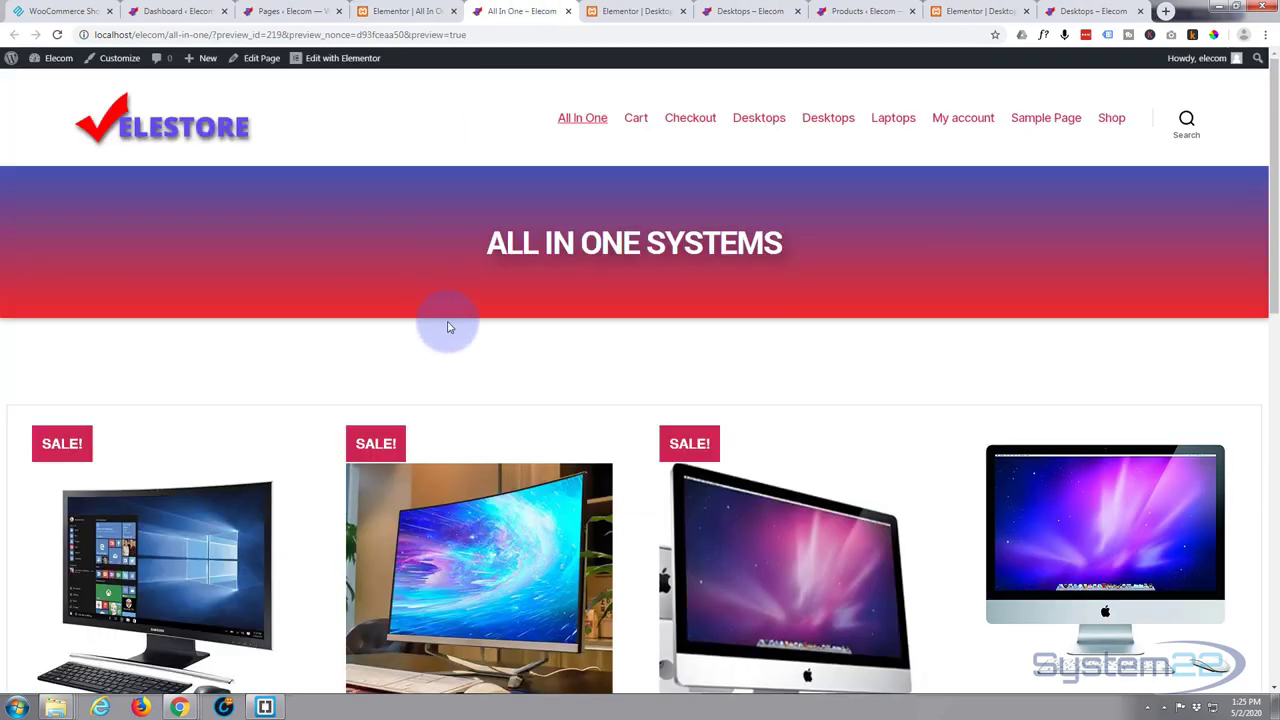
{"action": "scroll", "coordinate": [449, 327], "scroll_direction": "down", "scroll_amount": 1}
{"action": "scroll", "coordinate": [449, 327], "scroll_direction": "down", "scroll_amount": 4}
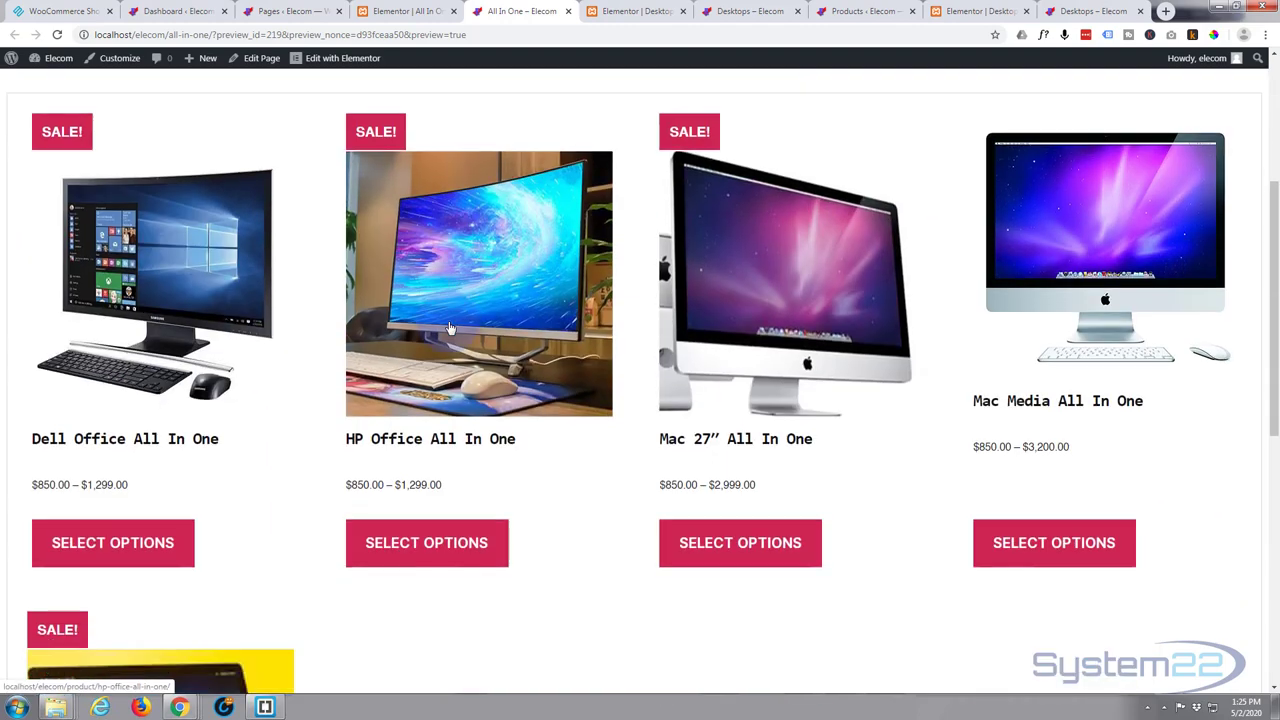
{"action": "scroll", "coordinate": [449, 327], "scroll_direction": "up", "scroll_amount": 3}
{"action": "scroll", "coordinate": [451, 327], "scroll_direction": "up", "scroll_amount": 2}
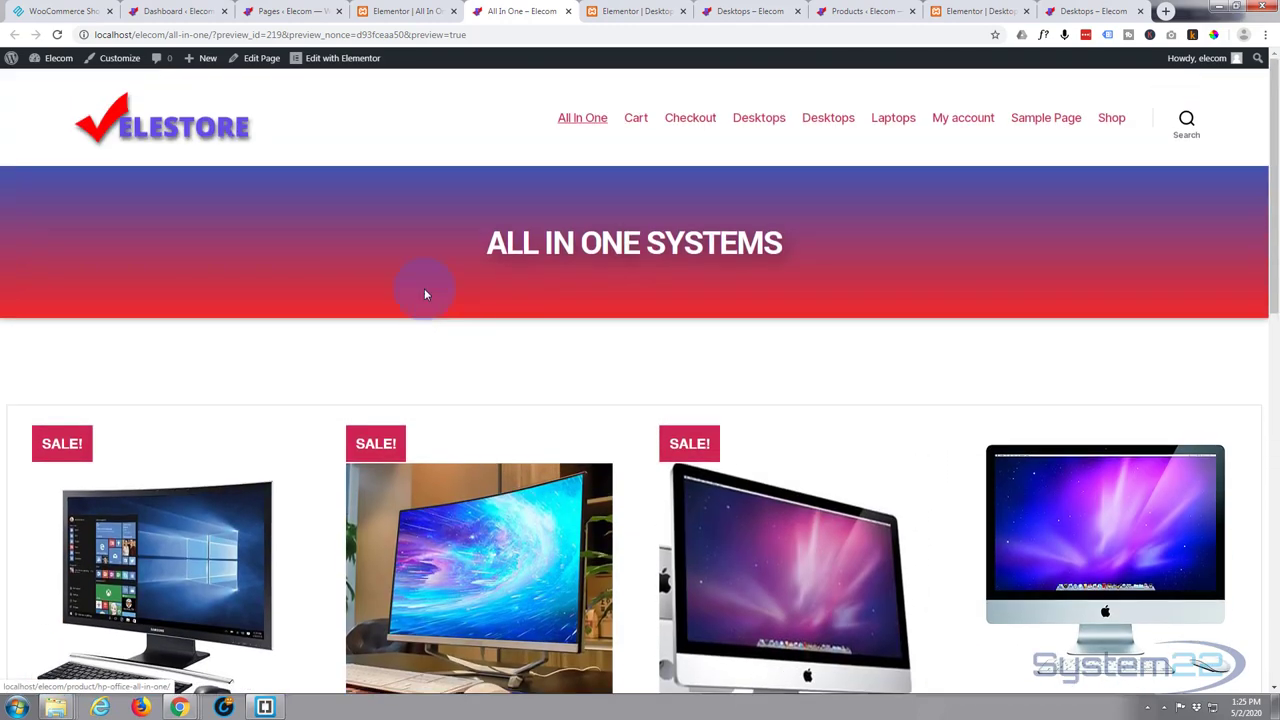
From the Pages admin list, open Appearance > Menus
{"action": "left_click", "coordinate": [297, 12]}
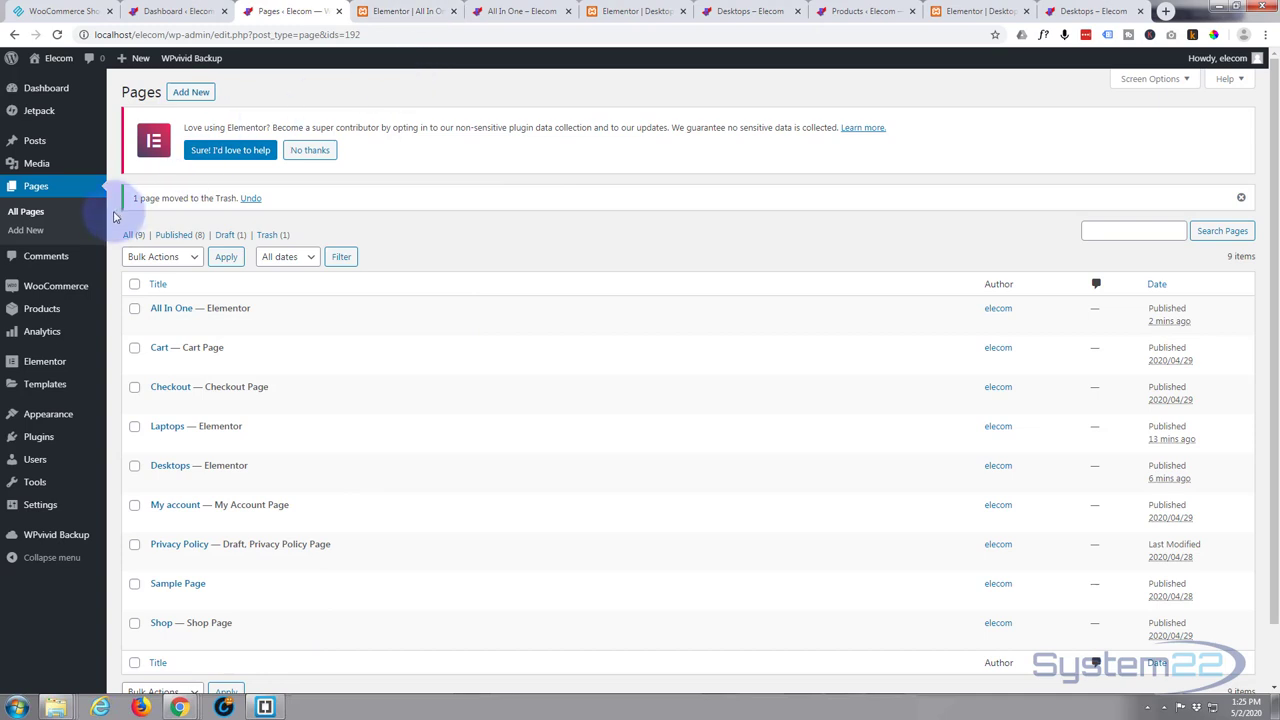
{"action": "mouse_move", "coordinate": [34, 366]}
{"action": "mouse_move", "coordinate": [38, 421]}
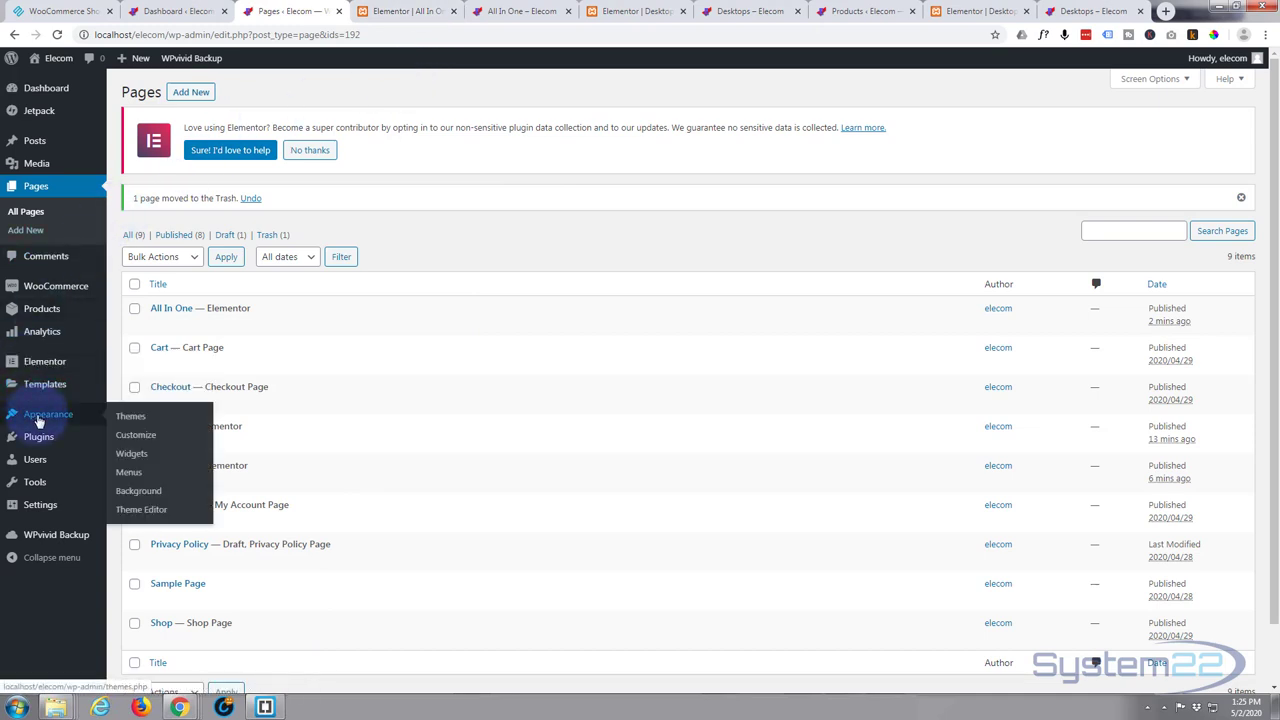
{"action": "left_click", "coordinate": [134, 476]}
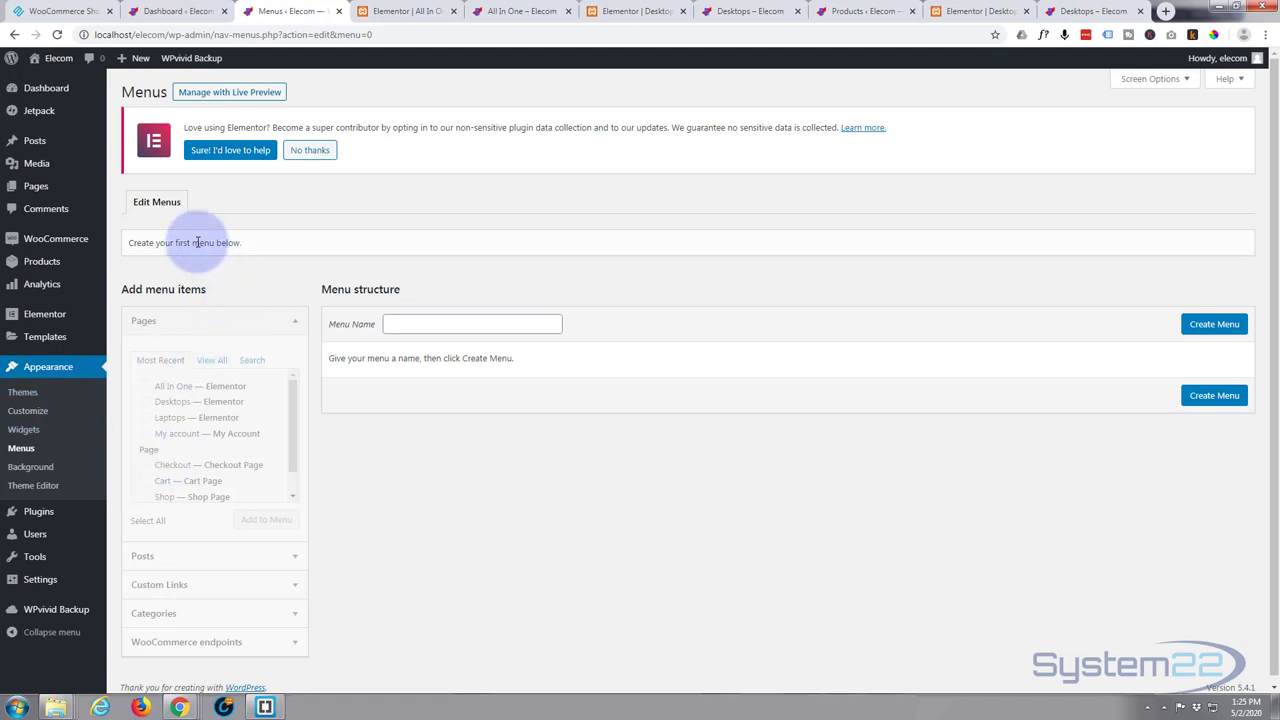
Create and save a 'main' menu with All In One, Desktops, Laptops, My account, Cart and Shop, Shop first
{"action": "left_click", "coordinate": [443, 323]}
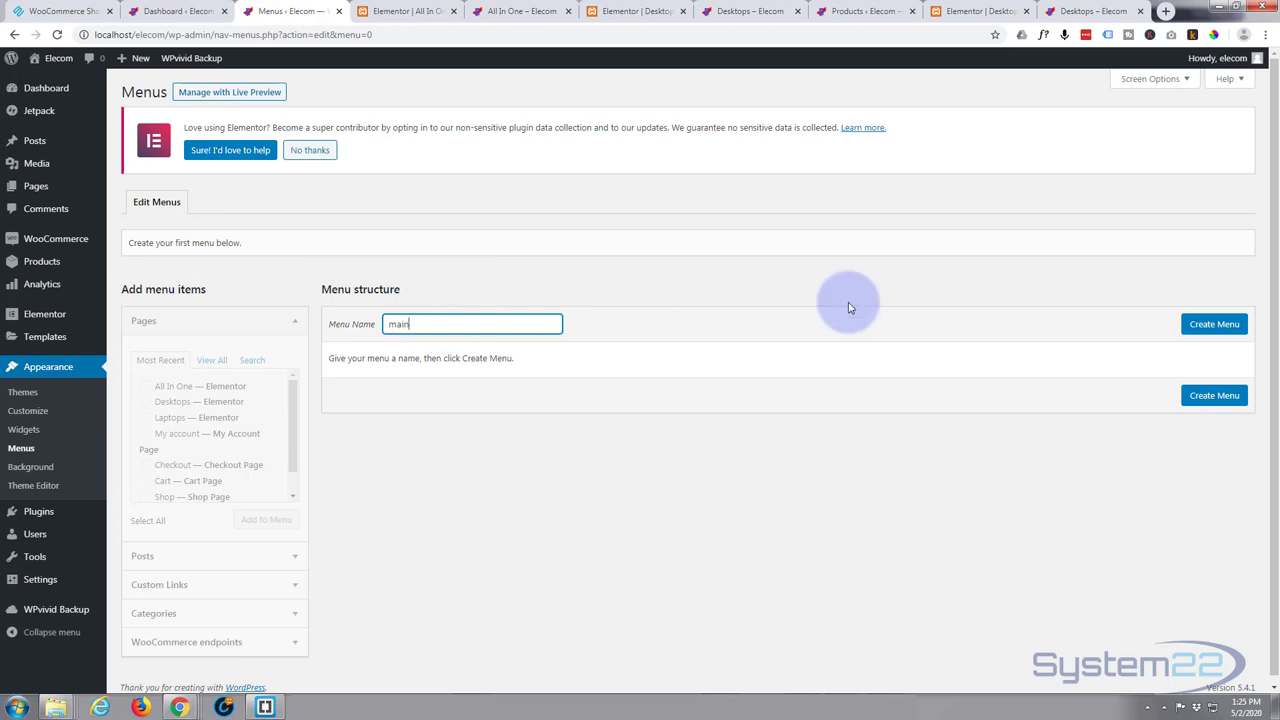
{"action": "left_click", "coordinate": [1209, 326]}
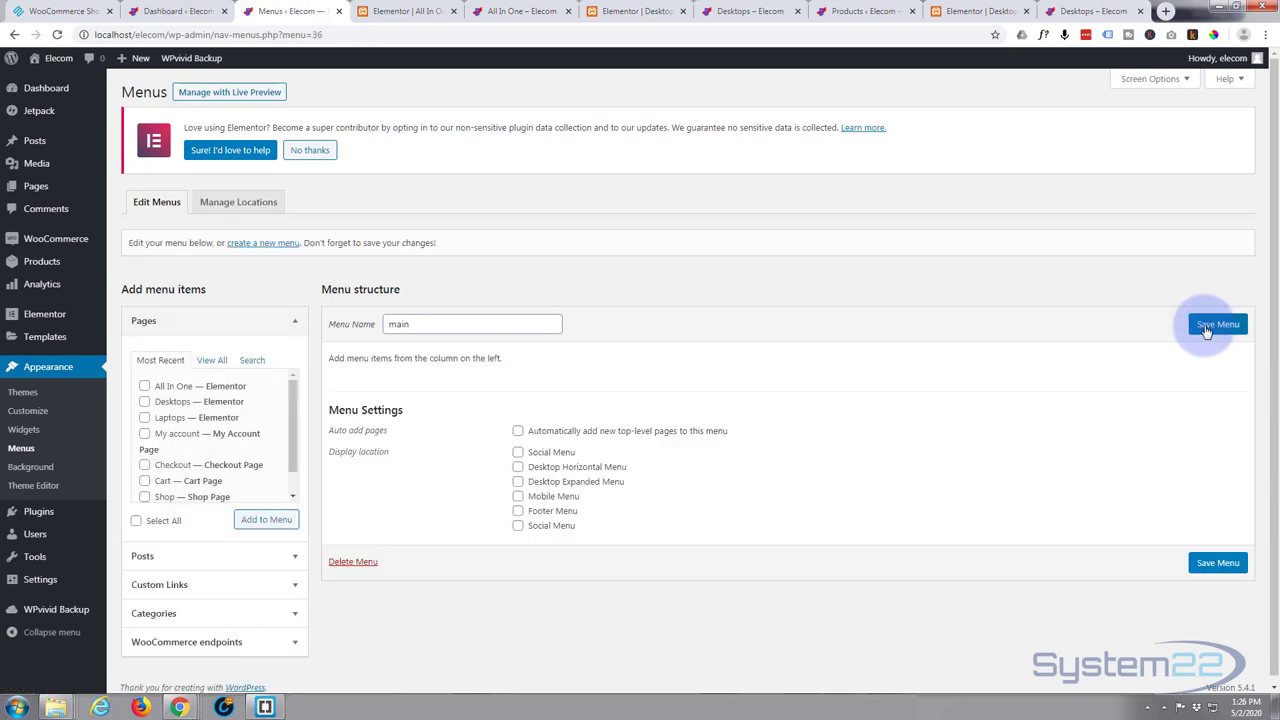
{"action": "left_click", "coordinate": [144, 387]}
{"action": "left_click", "coordinate": [145, 402]}
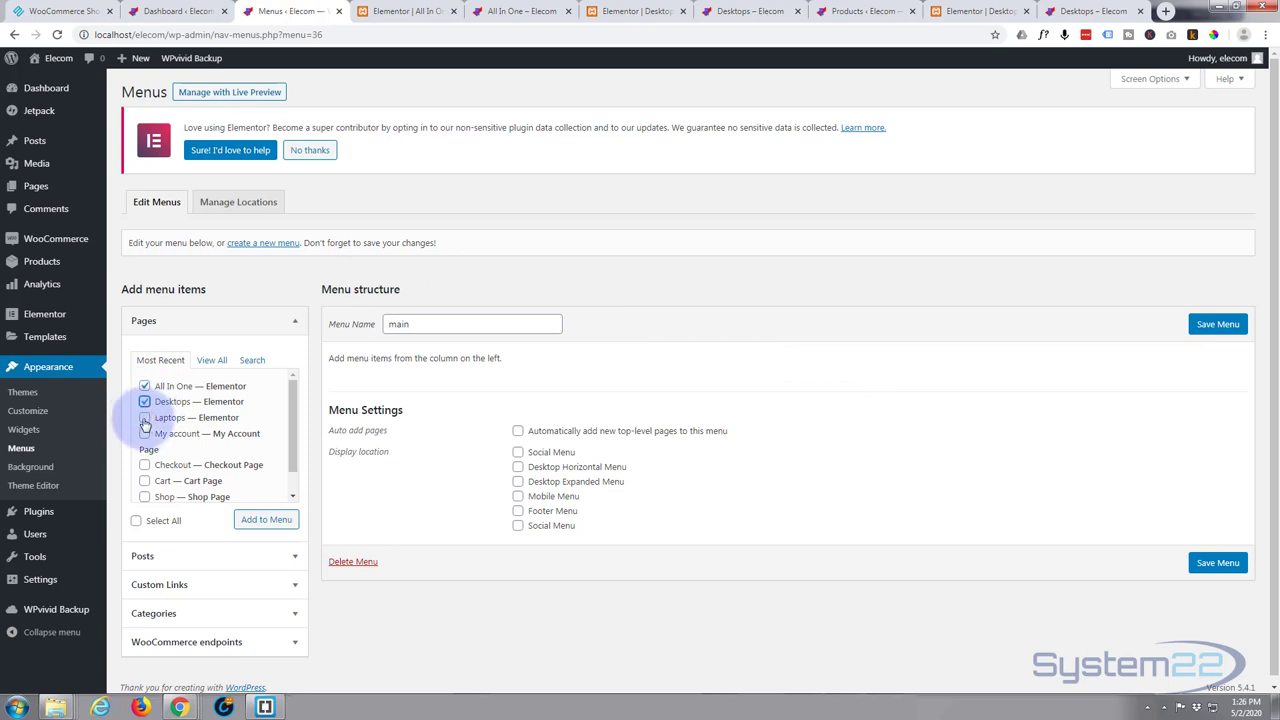
{"action": "left_click", "coordinate": [145, 418]}
{"action": "scroll", "coordinate": [227, 412], "scroll_direction": "down", "scroll_amount": 1}
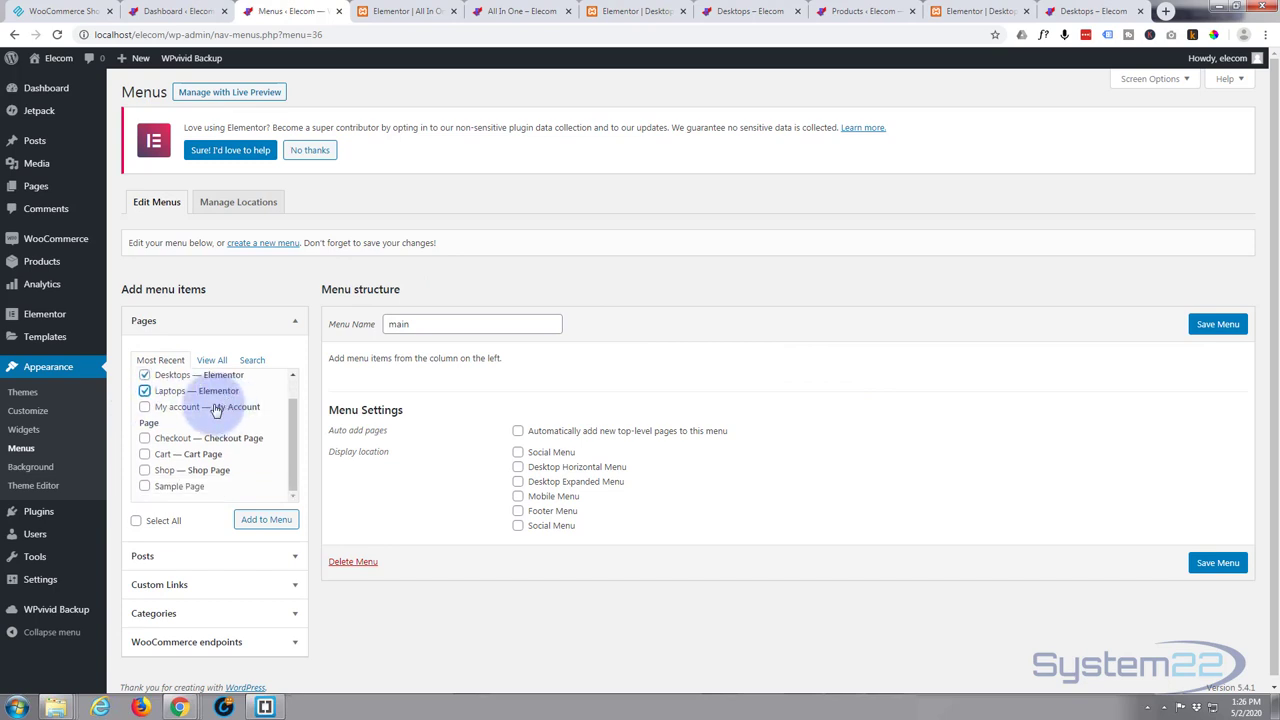
{"action": "left_click", "coordinate": [144, 407]}
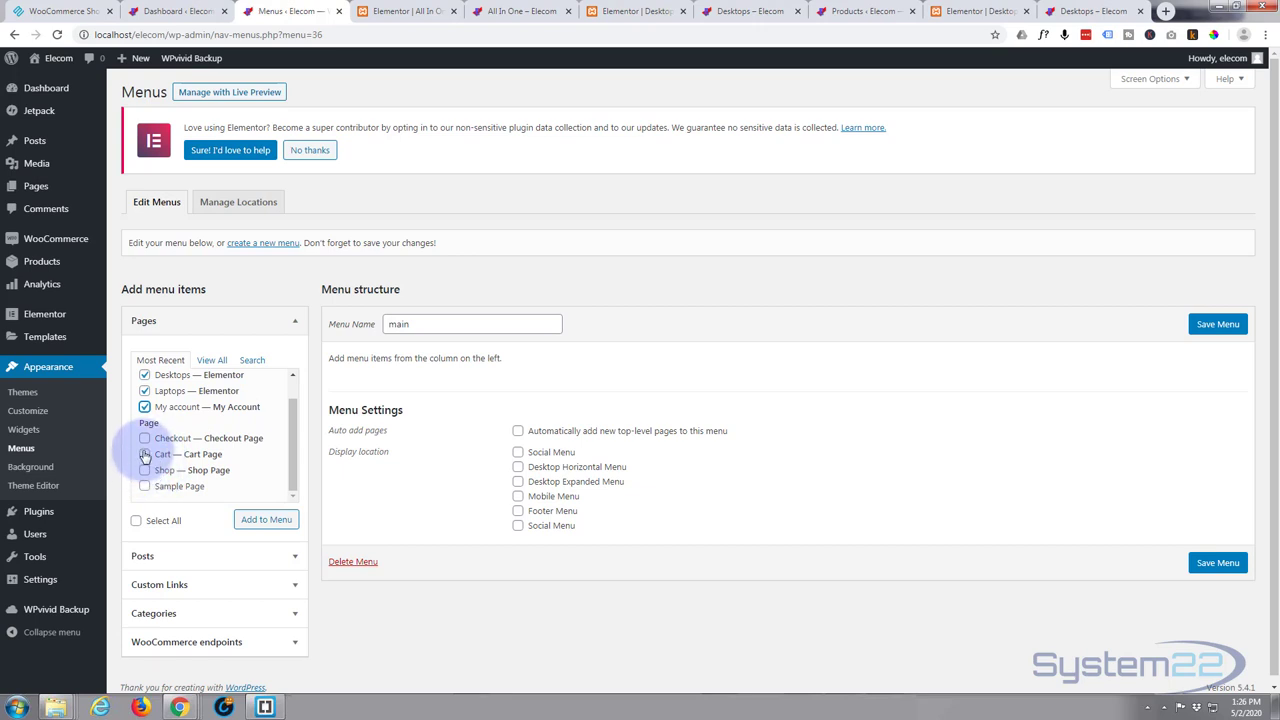
{"action": "left_click", "coordinate": [145, 455]}
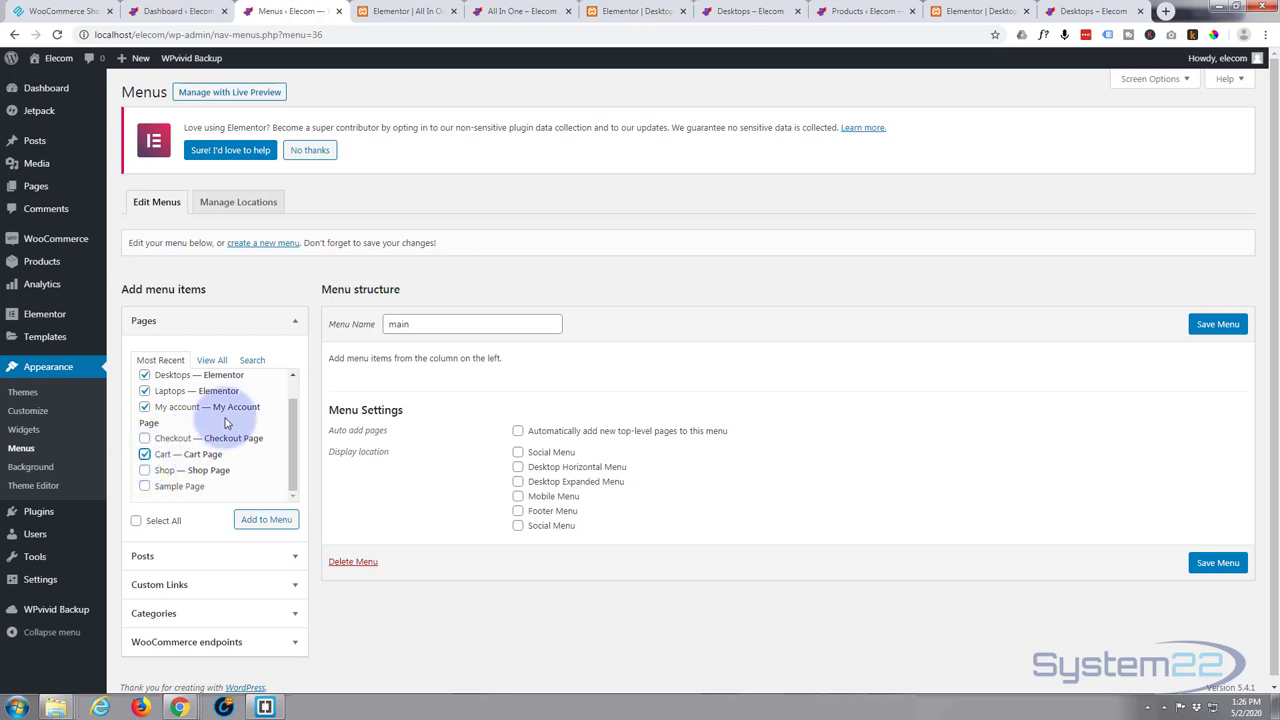
{"action": "scroll", "coordinate": [200, 440], "scroll_direction": "down", "scroll_amount": 1}
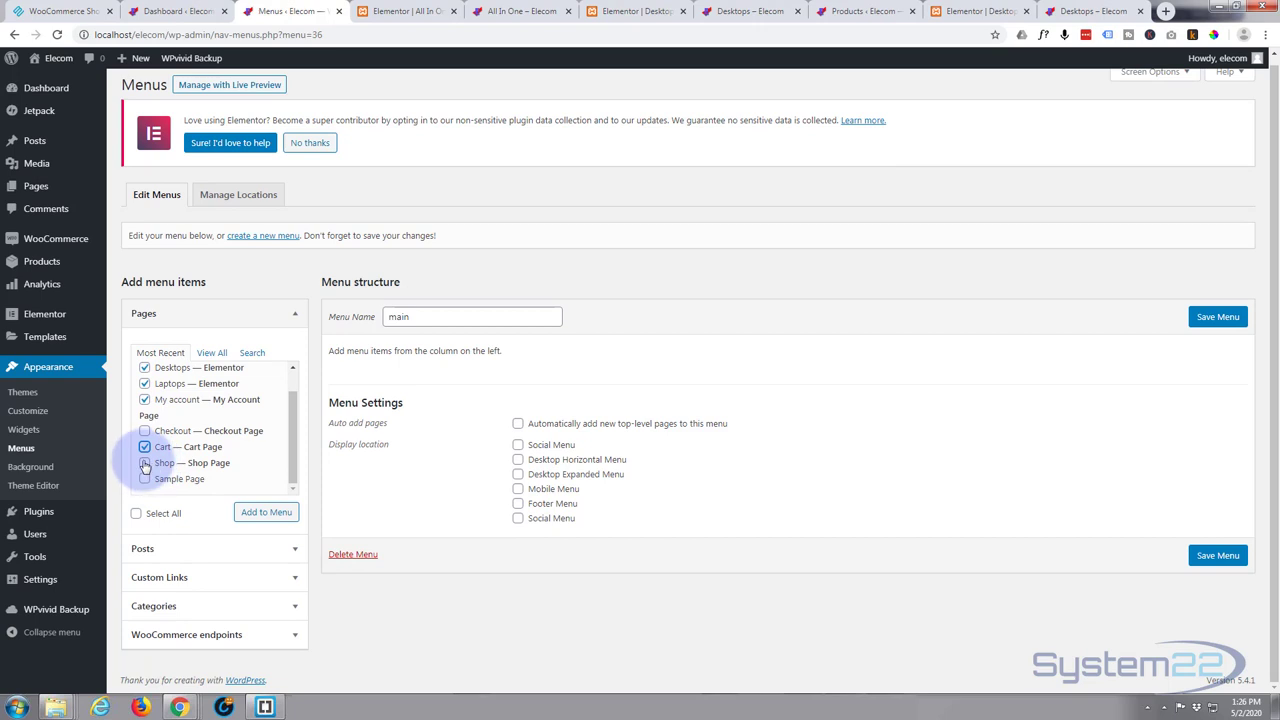
{"action": "left_click", "coordinate": [258, 512]}
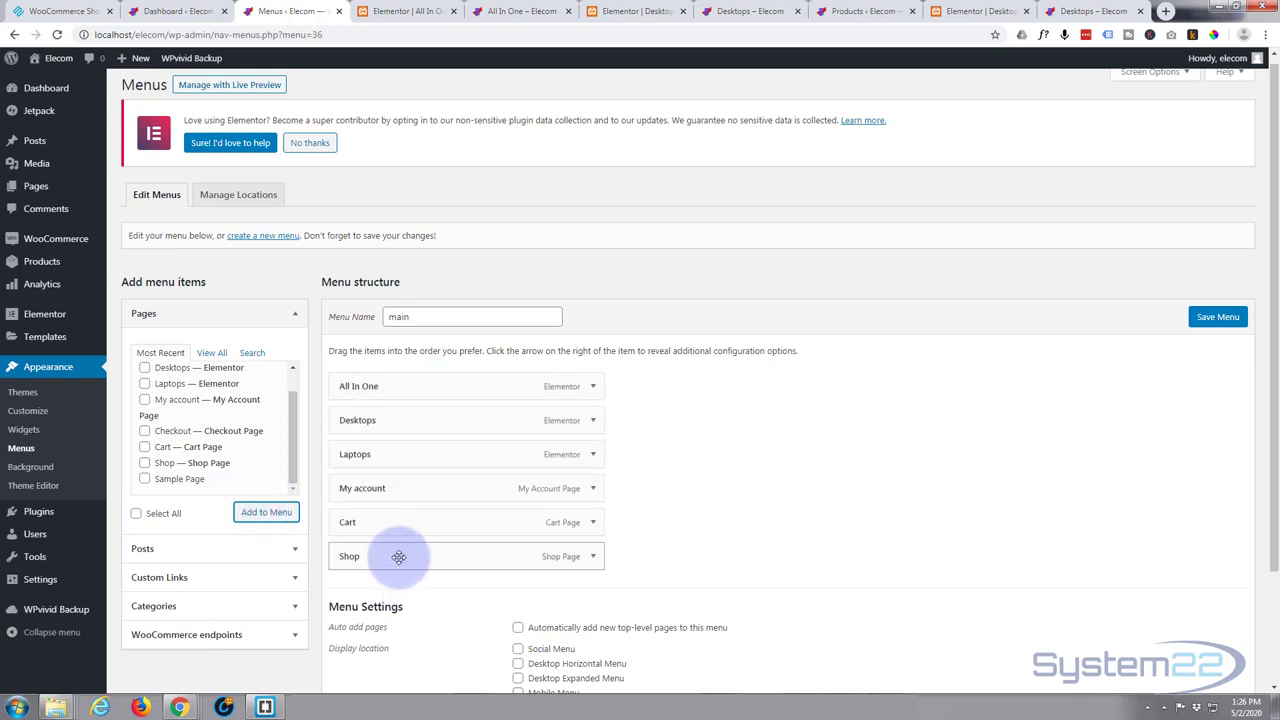
{"action": "left_click_drag", "start_coordinate": [398, 557], "coordinate": [401, 386]}
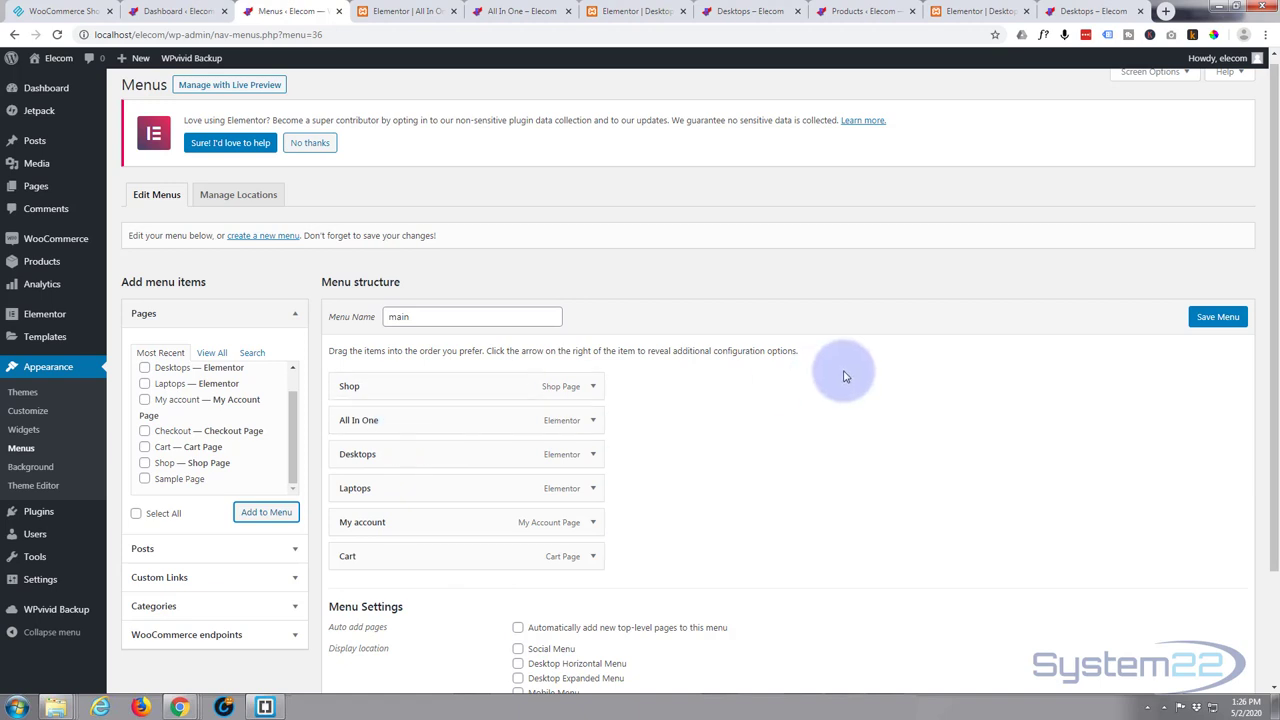
{"action": "left_click", "coordinate": [1219, 318]}
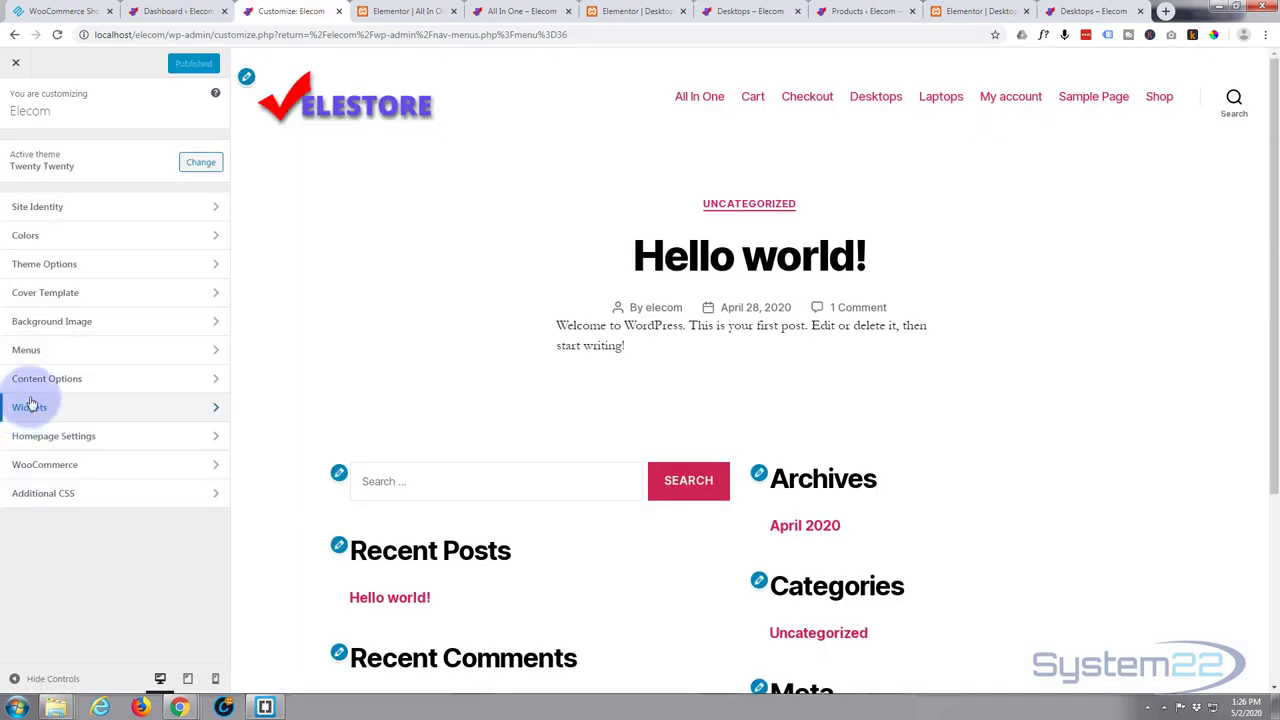
Under Menus > View All Locations, choose main for Desktop Horizontal Menu and Mobile Menu
{"action": "left_click", "coordinate": [150, 352]}
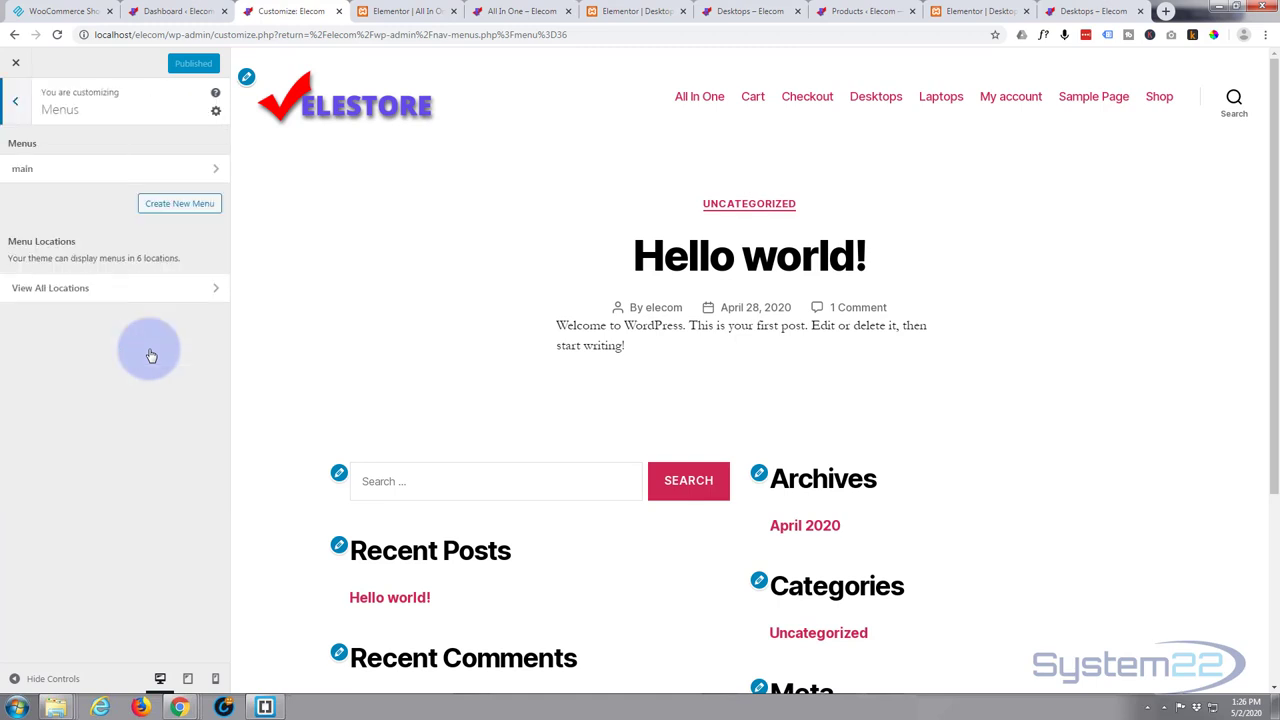
{"action": "left_click", "coordinate": [55, 287]}
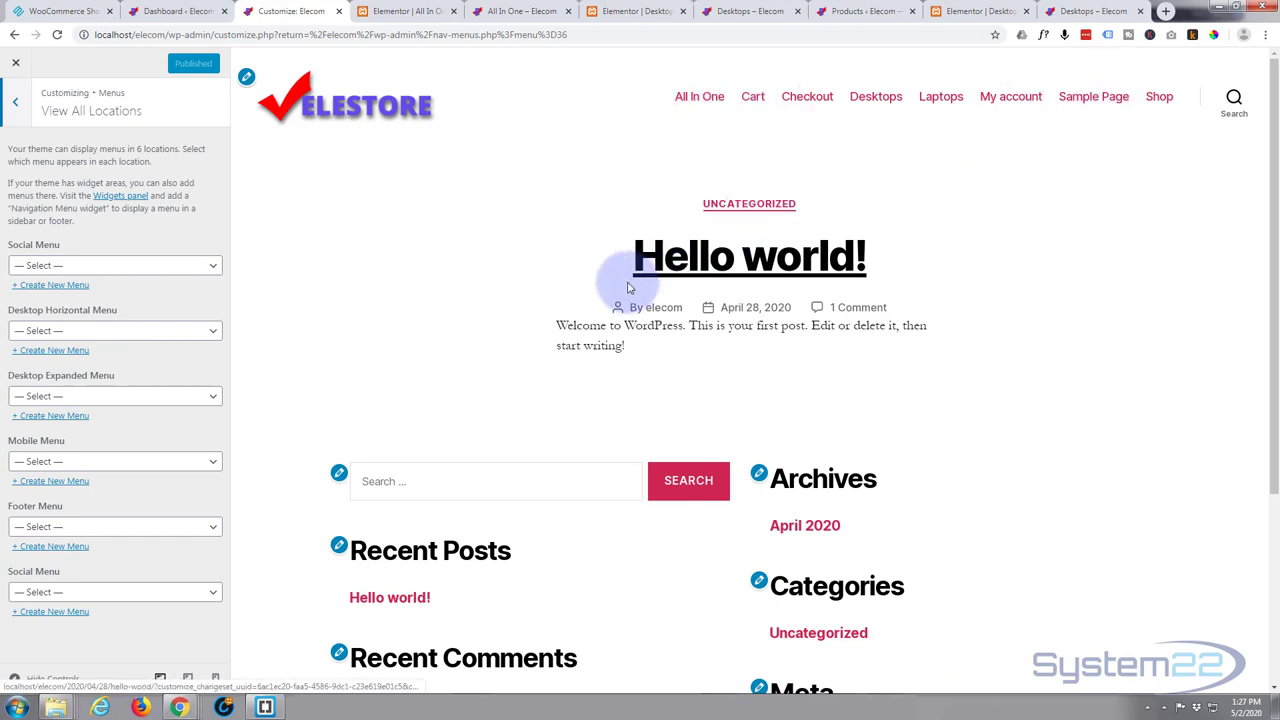
{"action": "left_click", "coordinate": [164, 339]}
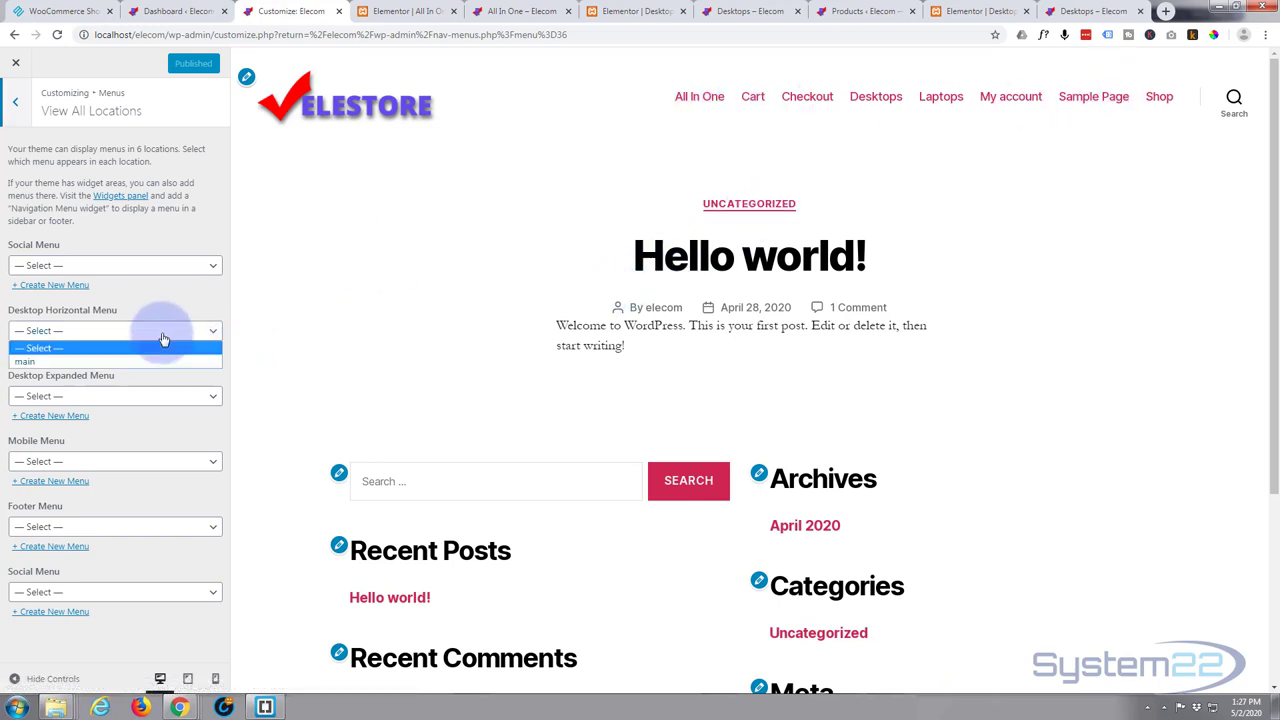
{"action": "left_click", "coordinate": [118, 366]}
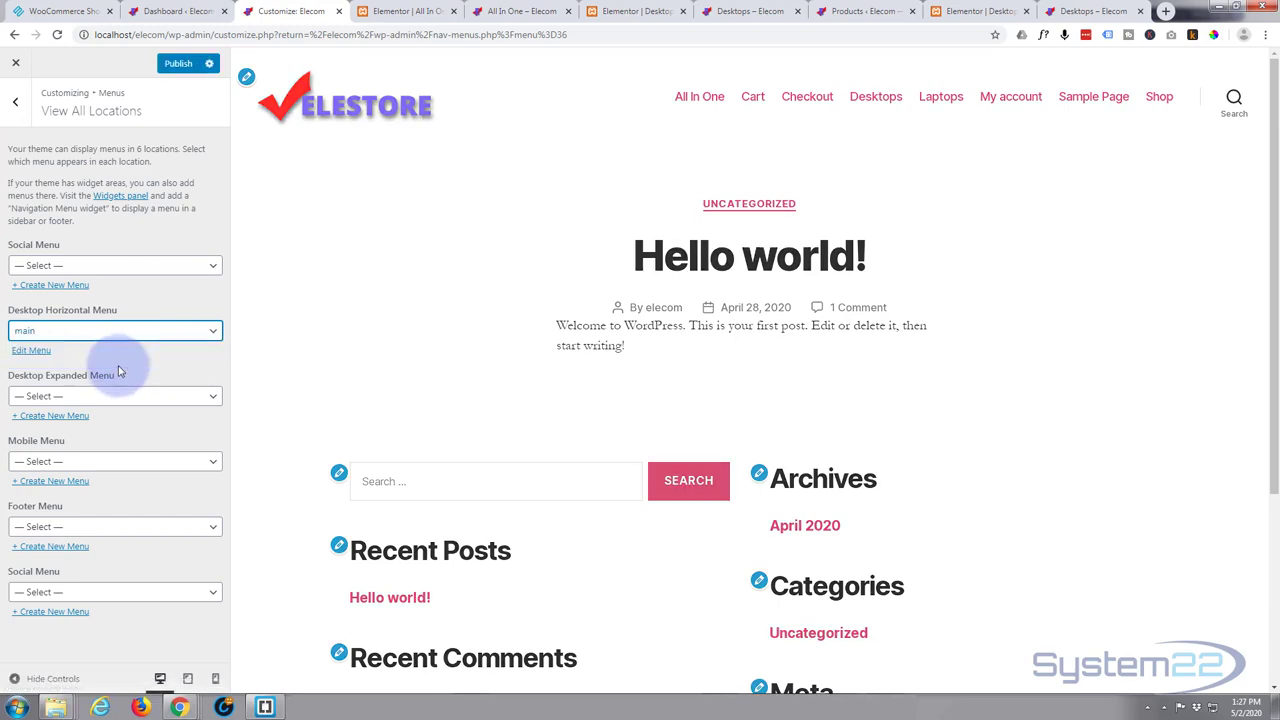
{"action": "left_click", "coordinate": [123, 466]}
{"action": "left_click", "coordinate": [88, 491]}
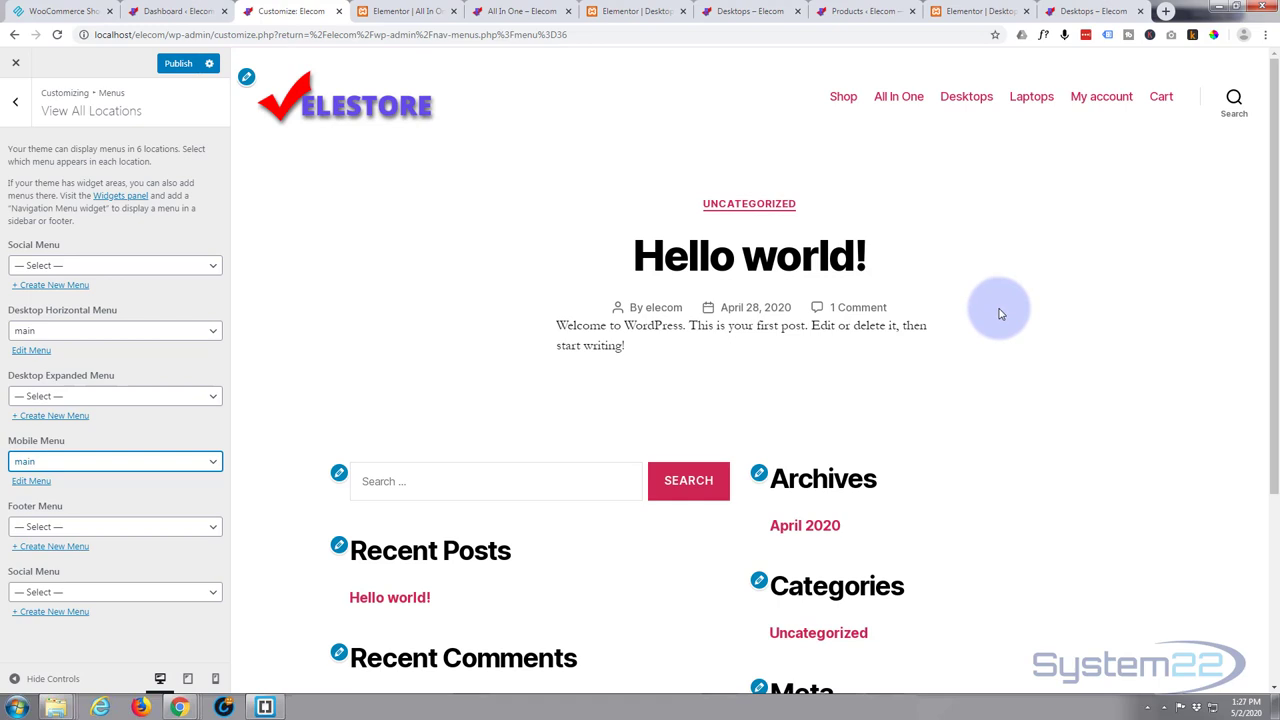
{"action": "left_click", "coordinate": [17, 105]}
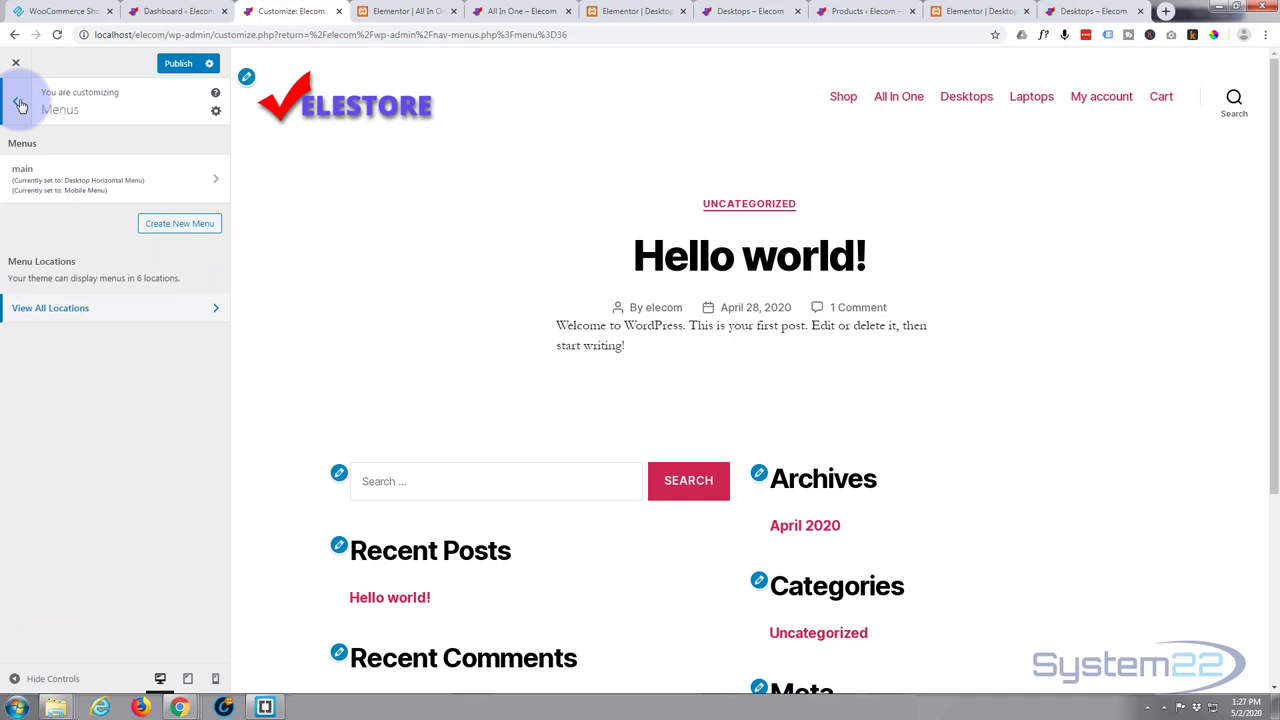
In Homepage Settings, choose A static page with Shop as homepage, then publish
{"action": "left_click", "coordinate": [18, 106]}
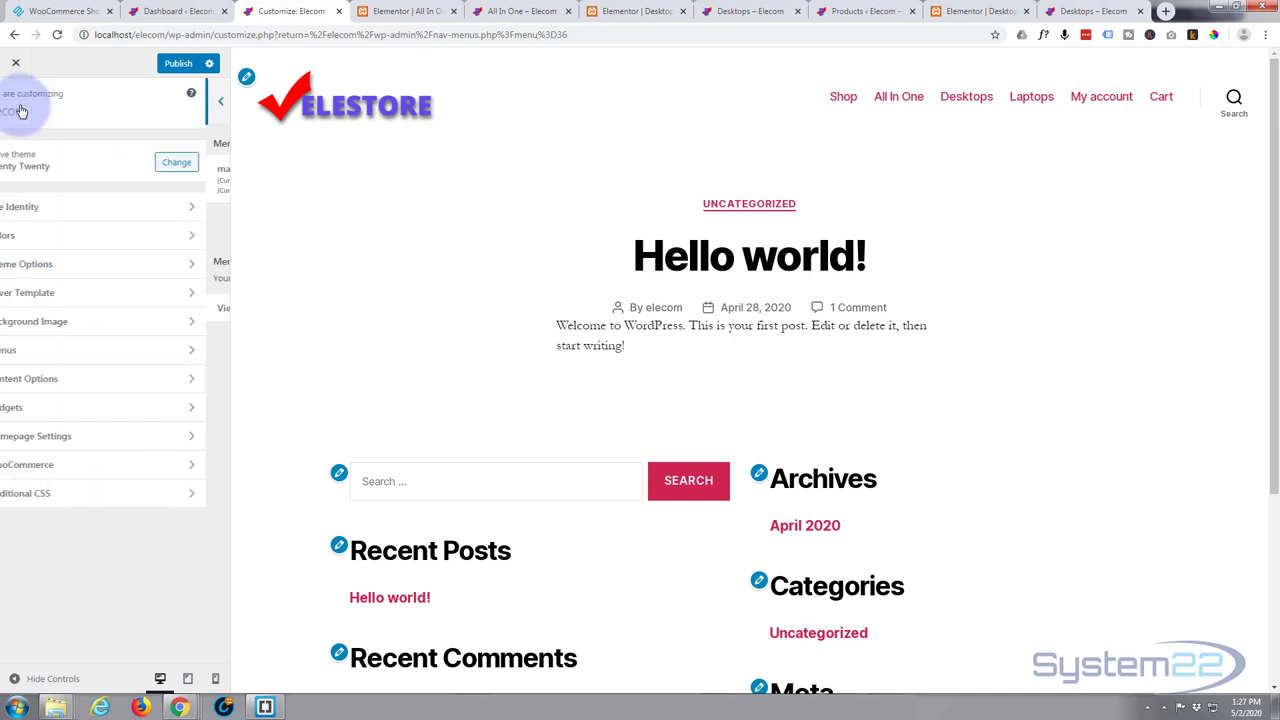
{"action": "left_click", "coordinate": [73, 445]}
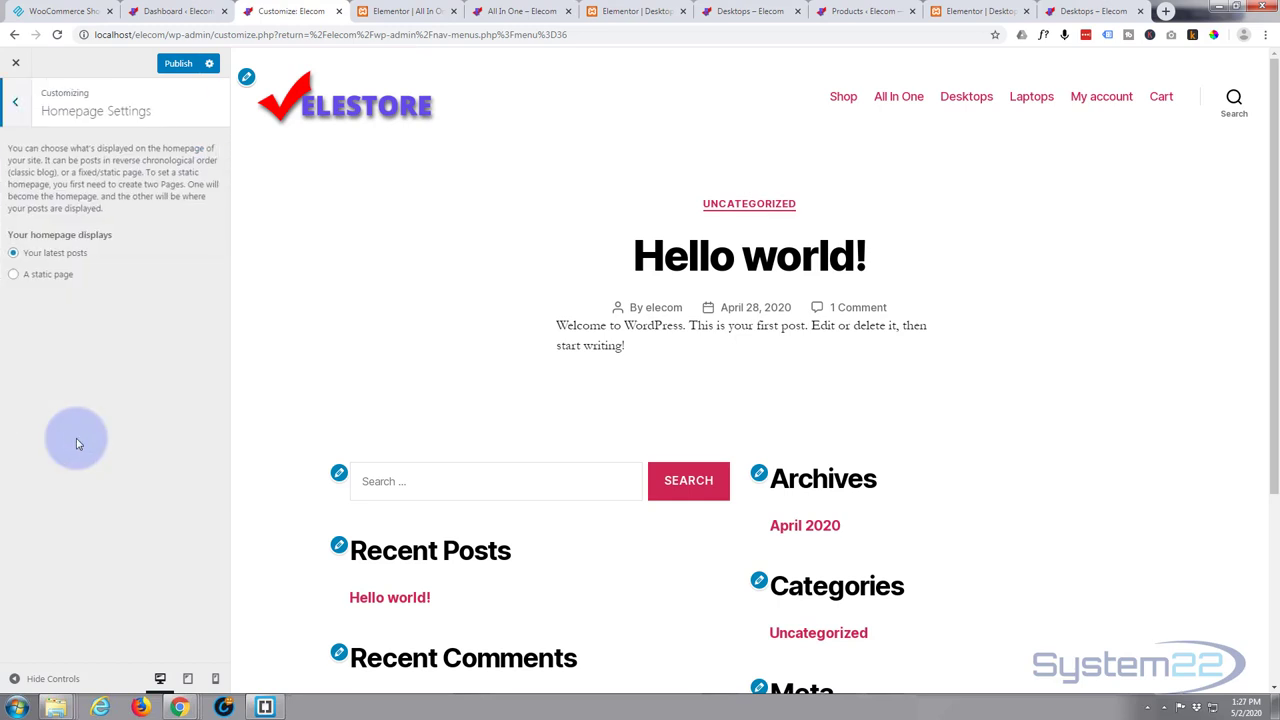
{"action": "left_click", "coordinate": [14, 276]}
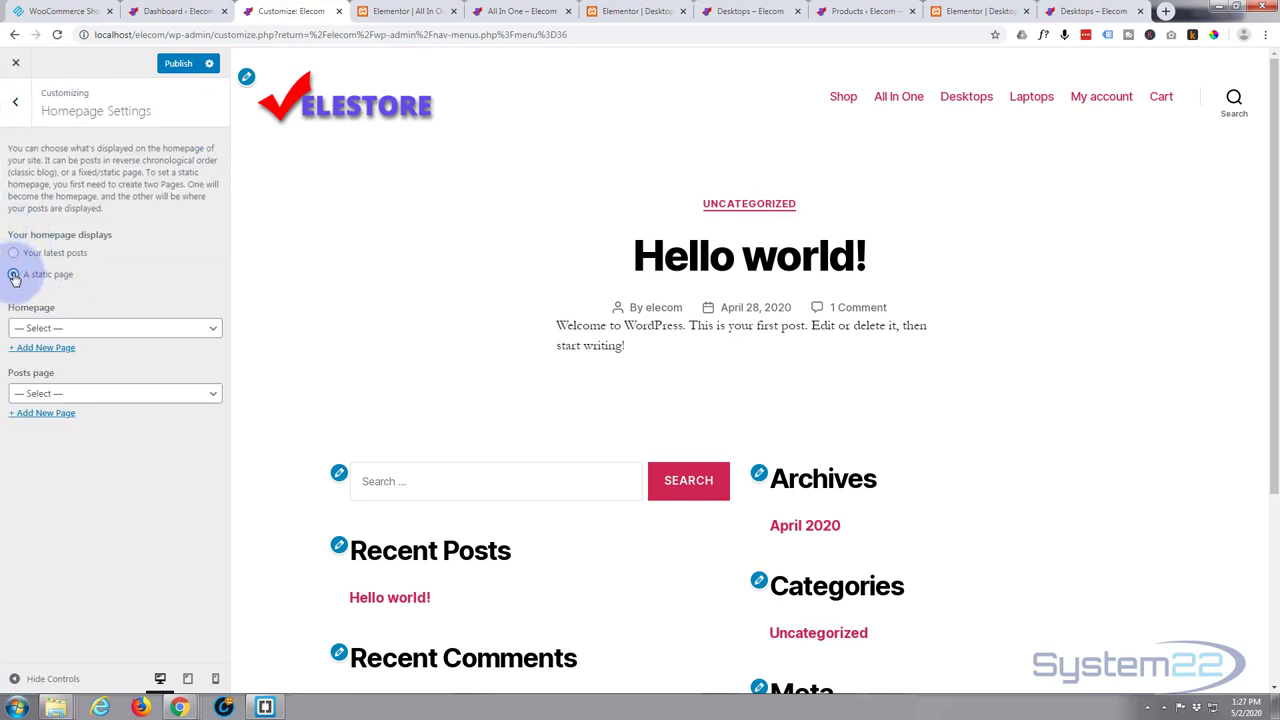
{"action": "left_click", "coordinate": [127, 331]}
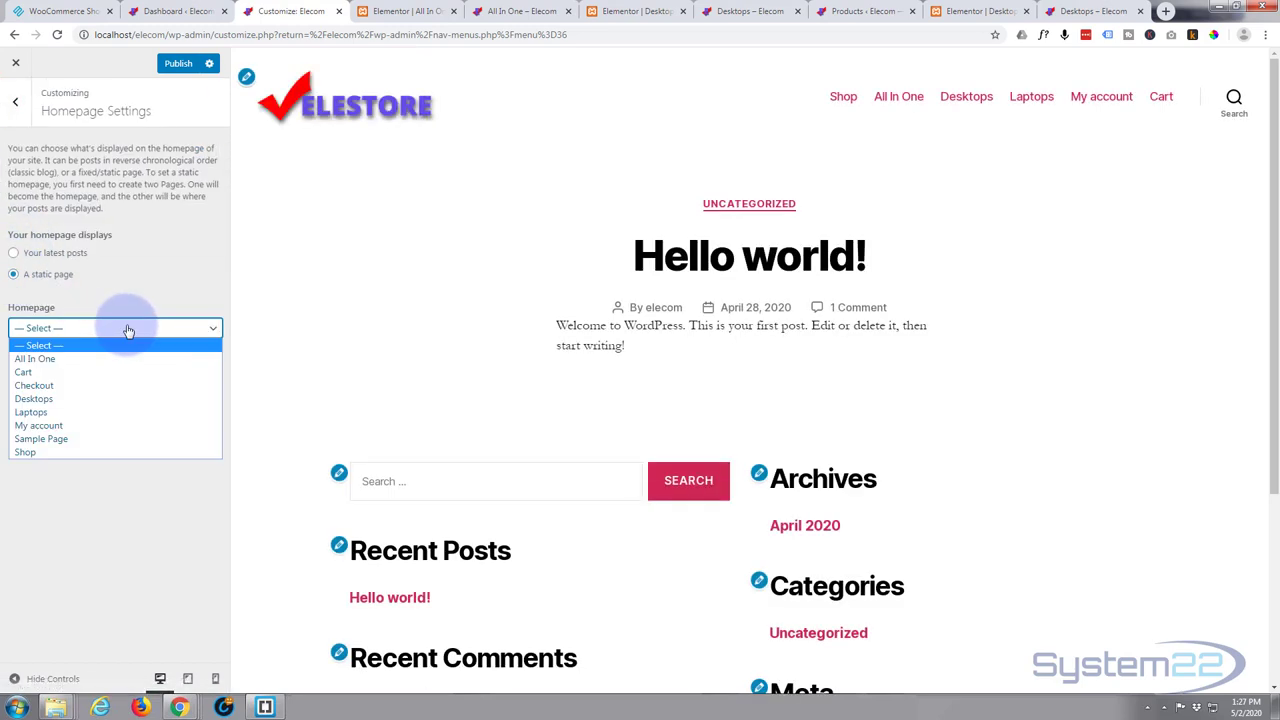
{"action": "left_click", "coordinate": [106, 449]}
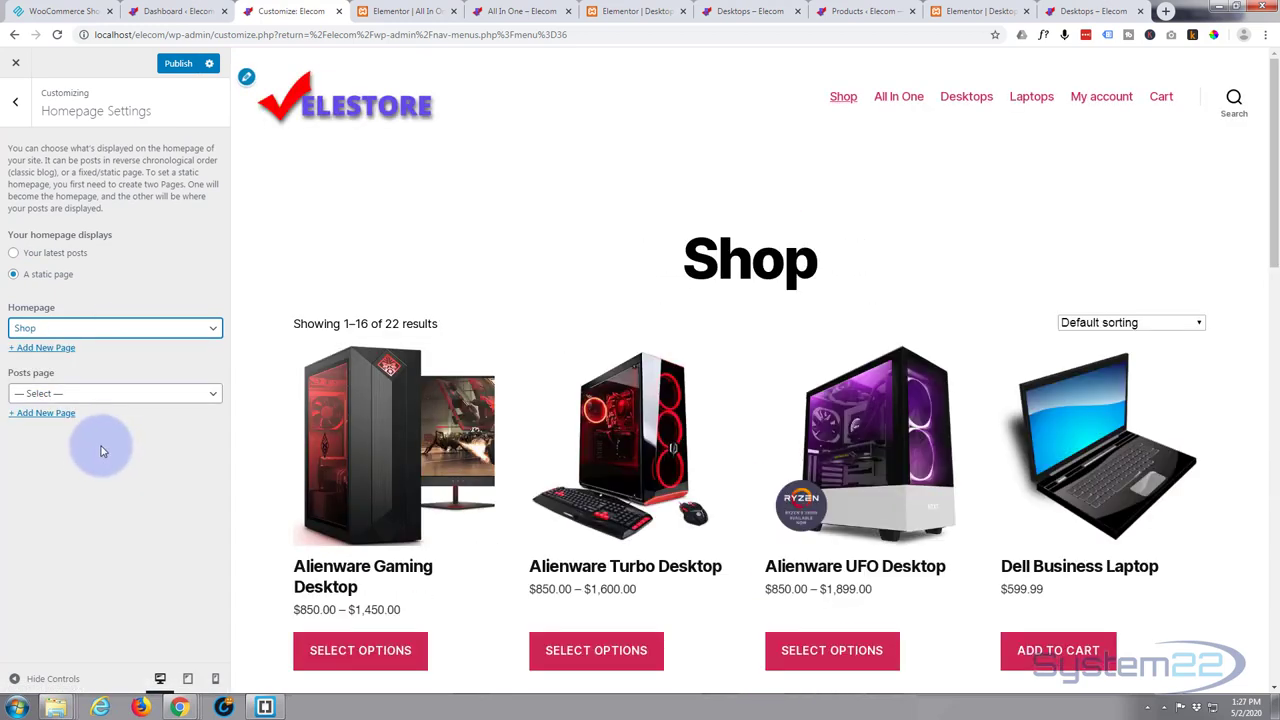
{"action": "scroll", "coordinate": [712, 176], "scroll_direction": "down", "scroll_amount": 2}
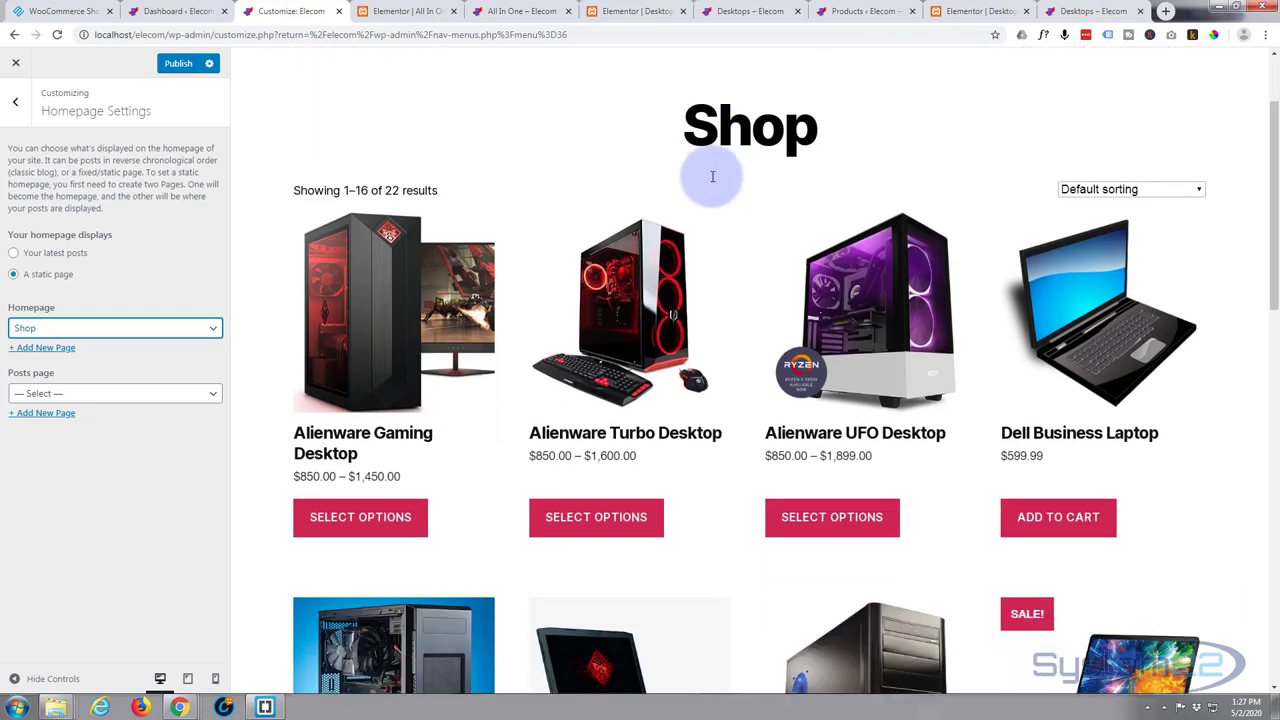
{"action": "scroll", "coordinate": [712, 176], "scroll_direction": "down", "scroll_amount": 2}
{"action": "scroll", "coordinate": [600, 140], "scroll_direction": "up", "scroll_amount": 3}
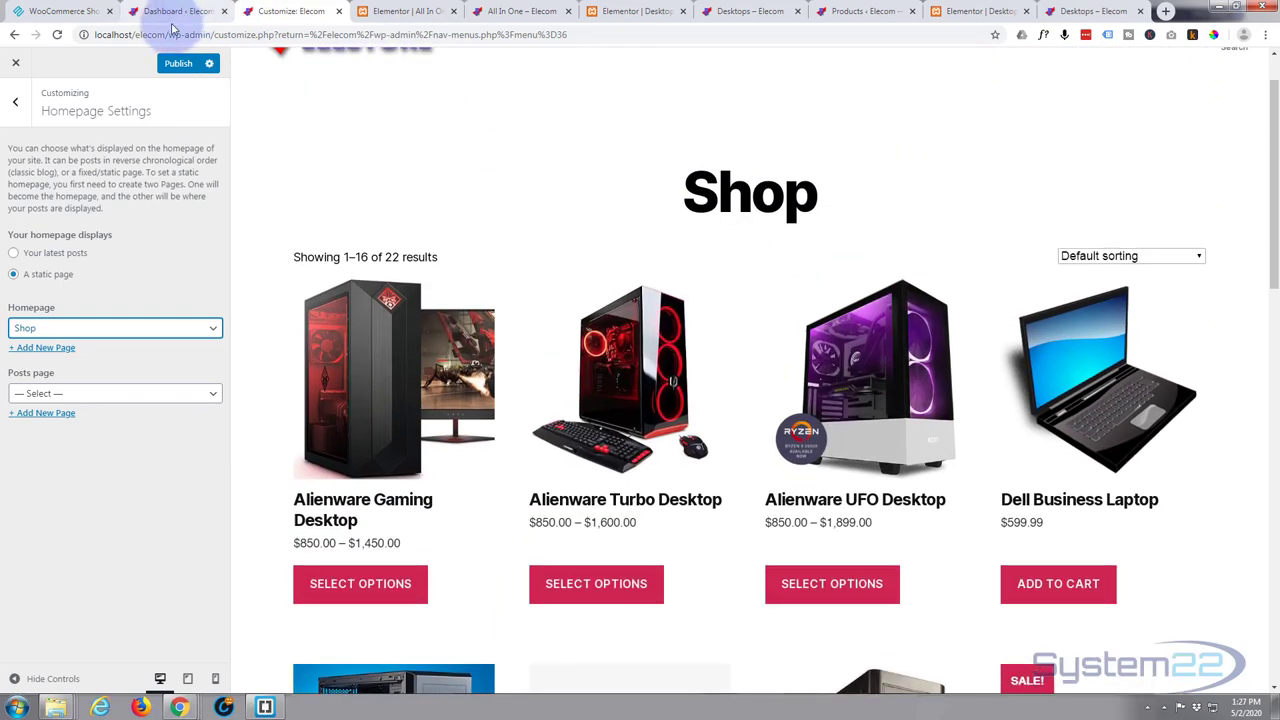
{"action": "left_click", "coordinate": [177, 64]}
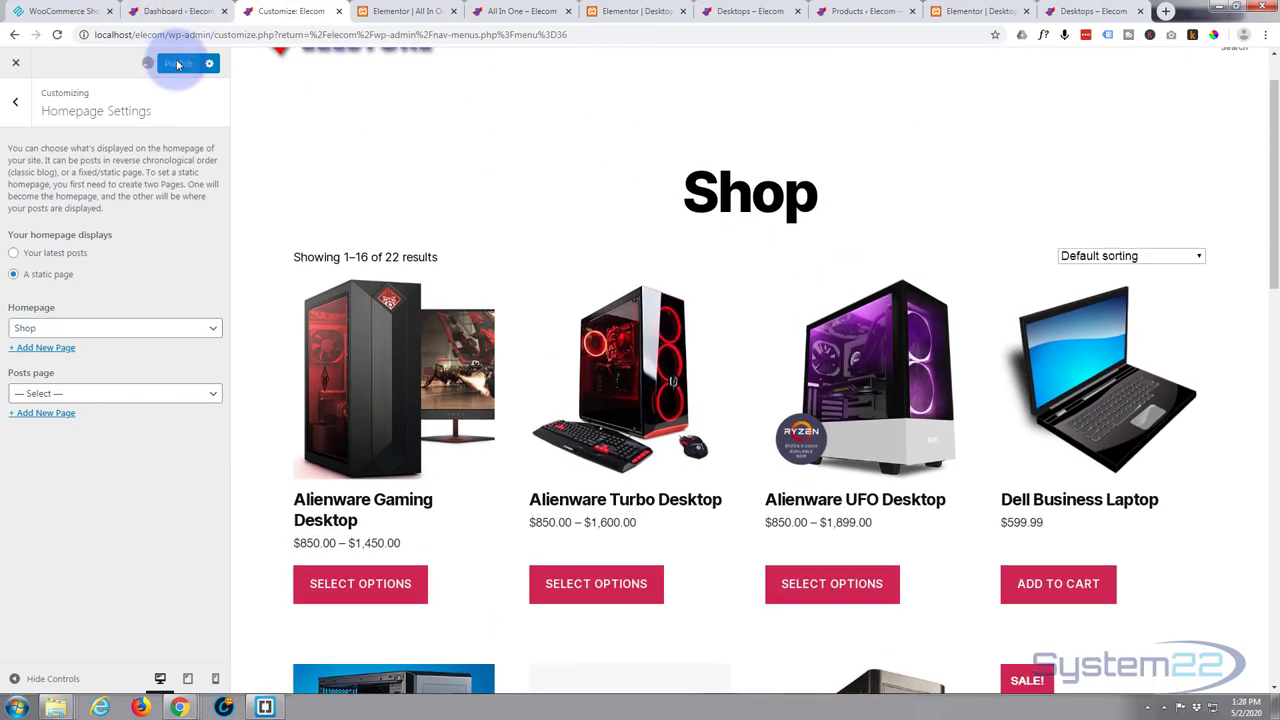
From the WordPress Dashboard, open the live store in a new tab via Visit Site
{"action": "left_click", "coordinate": [177, 11]}
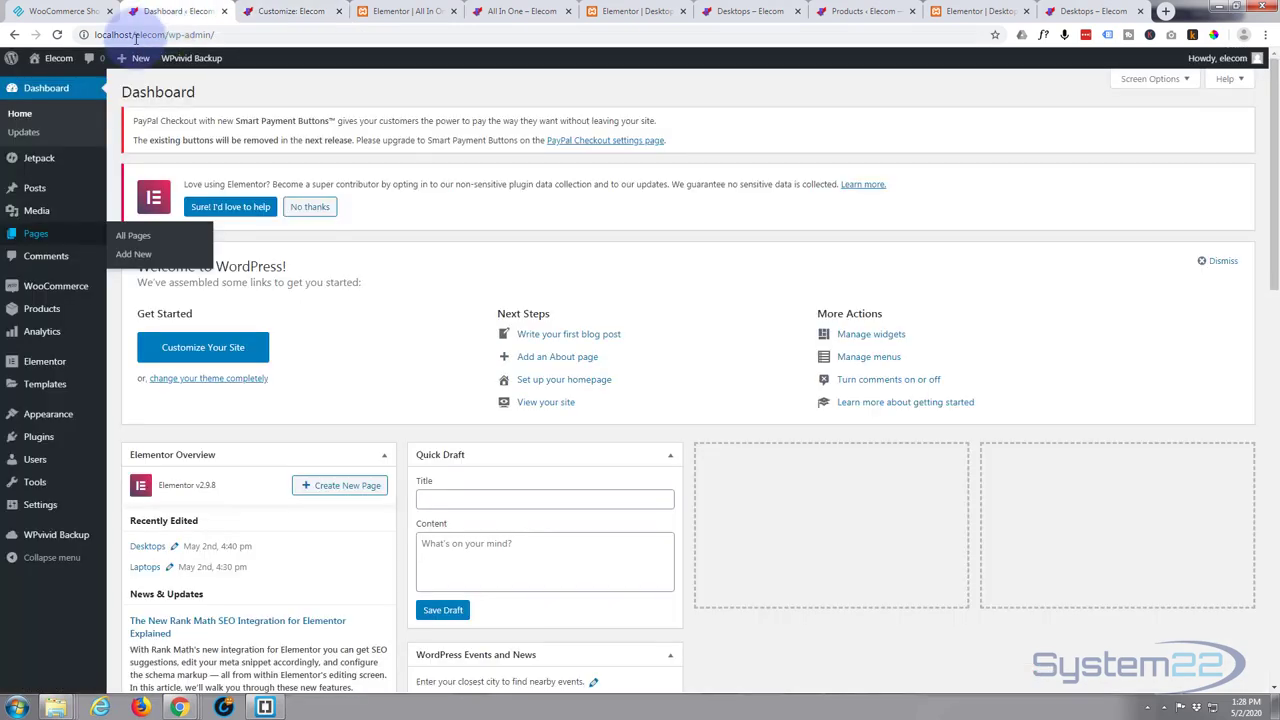
{"action": "left_click", "coordinate": [52, 64]}
{"action": "left_click", "coordinate": [48, 84], "text": "ctrl"}
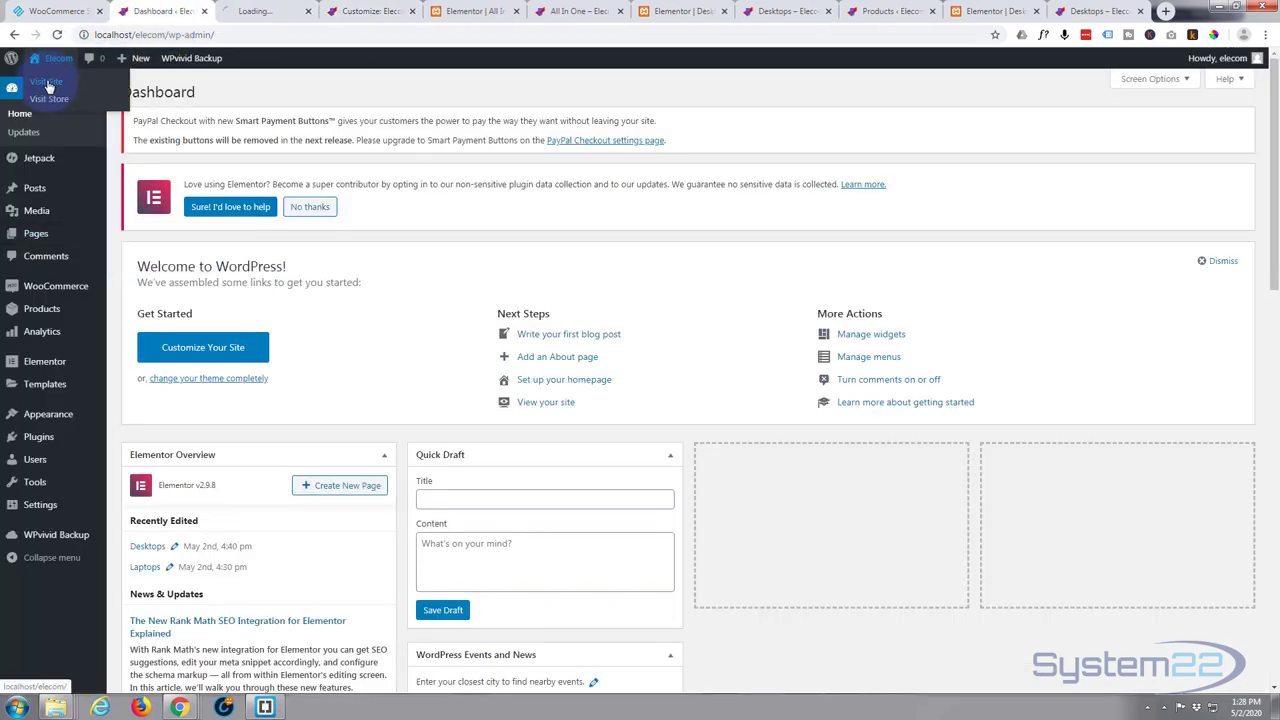
{"action": "left_click", "coordinate": [270, 10]}
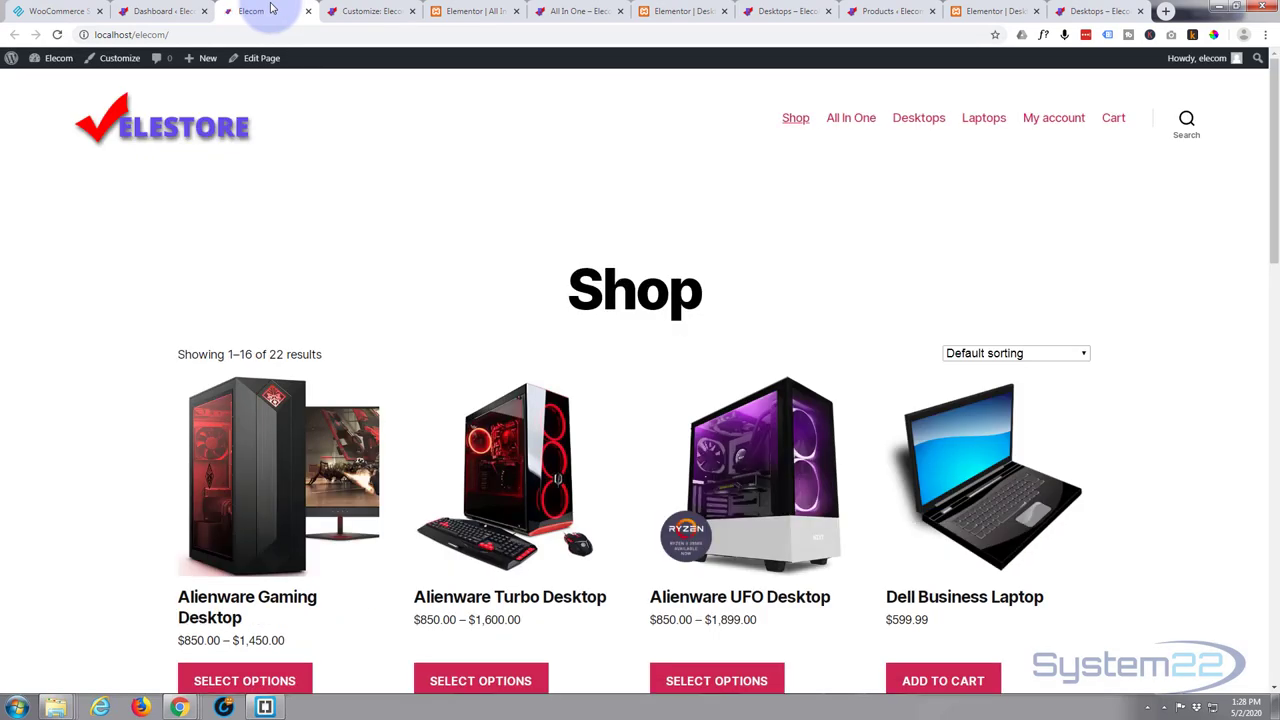
Look over the Shop homepage, then open Desktops and the Cart showing one Hp Office Laptop
{"action": "scroll", "coordinate": [375, 193], "scroll_direction": "down", "scroll_amount": 10}
{"action": "scroll", "coordinate": [375, 200], "scroll_direction": "down", "scroll_amount": 4}
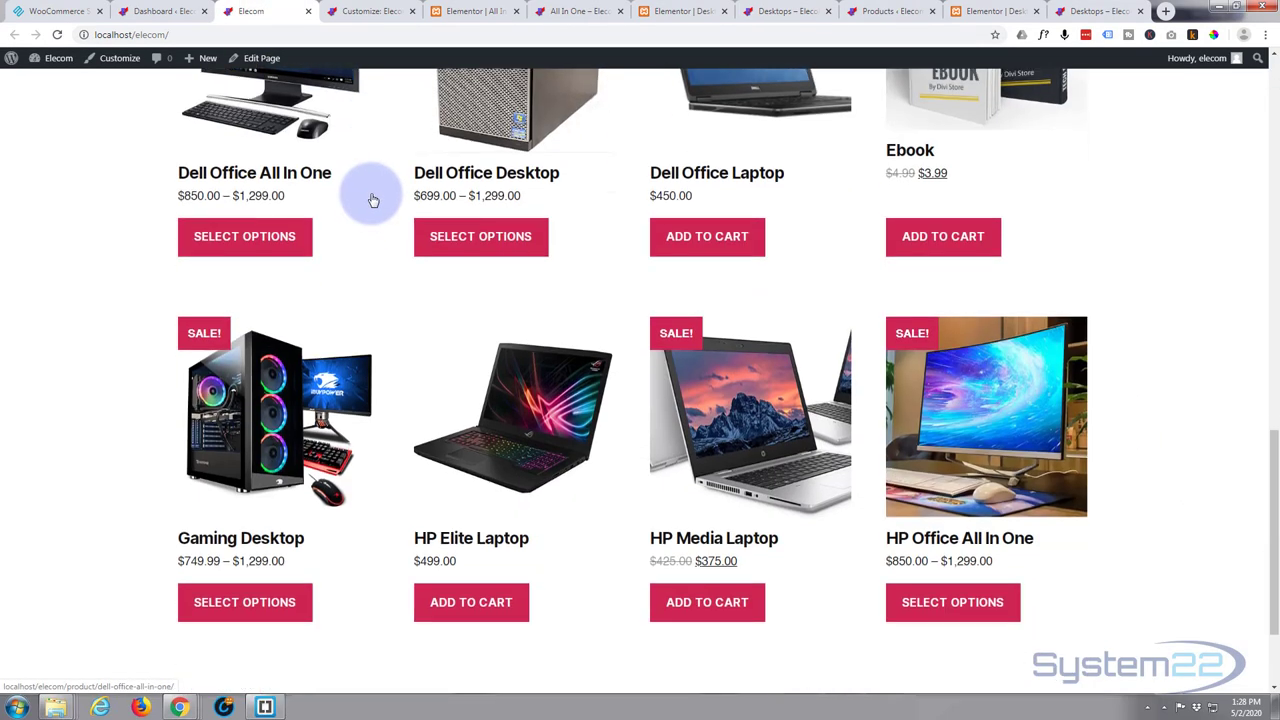
{"action": "scroll", "coordinate": [371, 194], "scroll_direction": "up", "scroll_amount": 7}
{"action": "scroll", "coordinate": [371, 205], "scroll_direction": "up", "scroll_amount": 6}
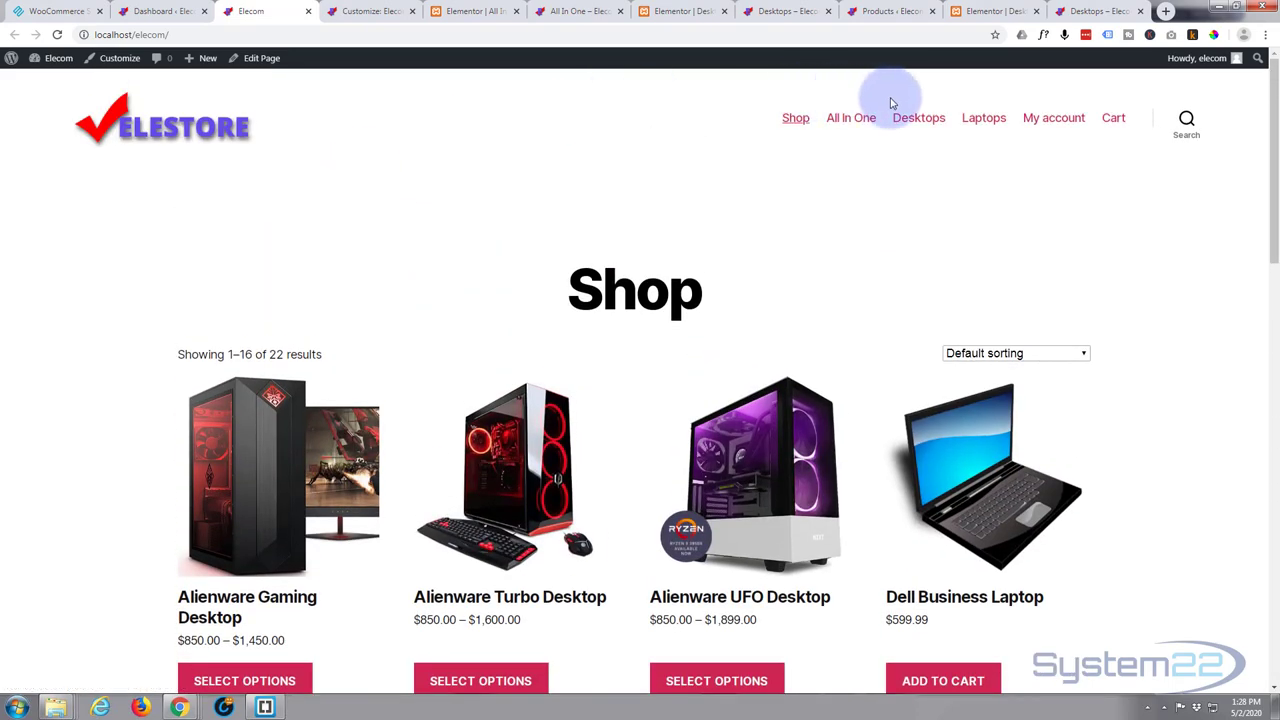
{"action": "left_click", "coordinate": [851, 120]}
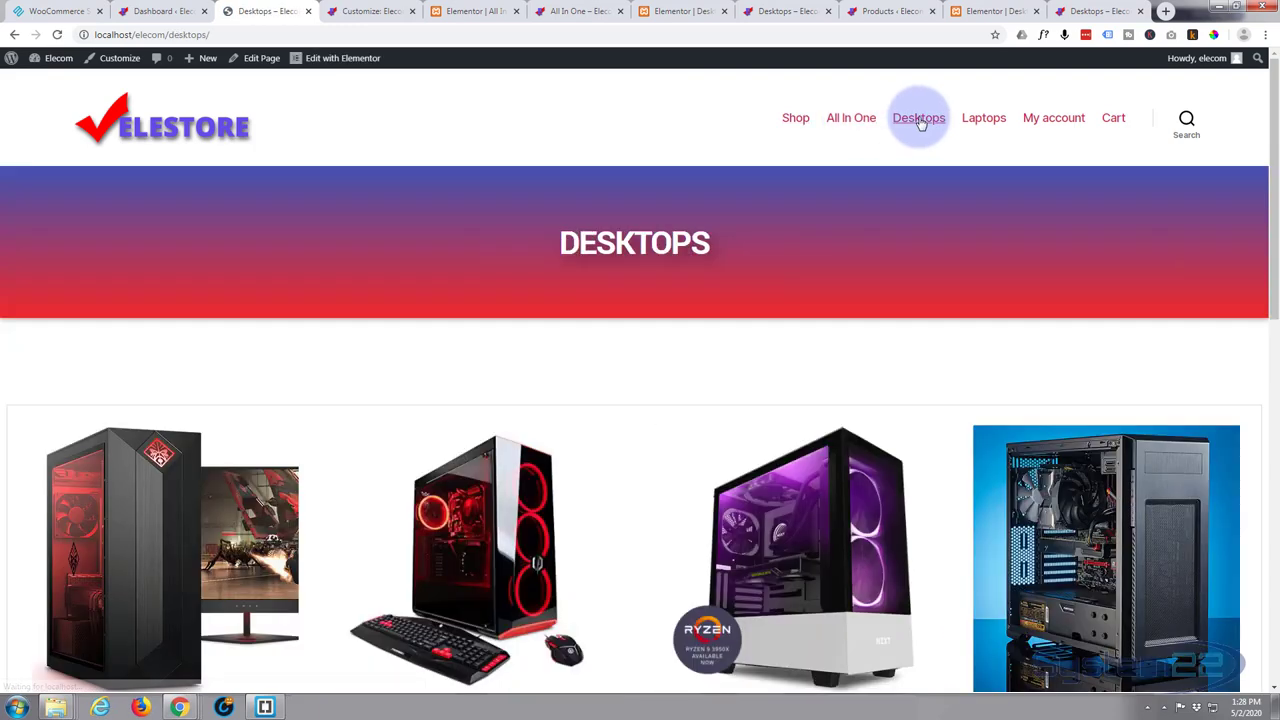
{"action": "left_click", "coordinate": [985, 122]}
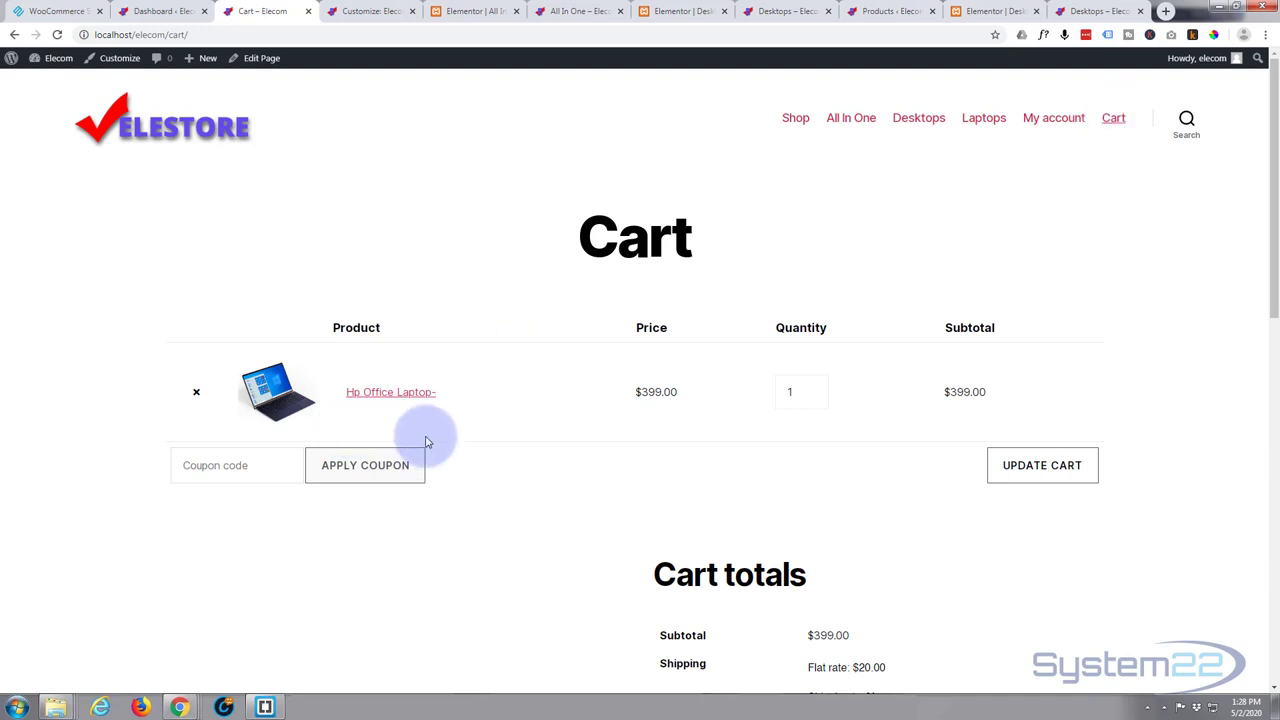
{"action": "scroll", "coordinate": [490, 428], "scroll_direction": "down", "scroll_amount": 2}
{"action": "scroll", "coordinate": [490, 428], "scroll_direction": "up", "scroll_amount": 2}
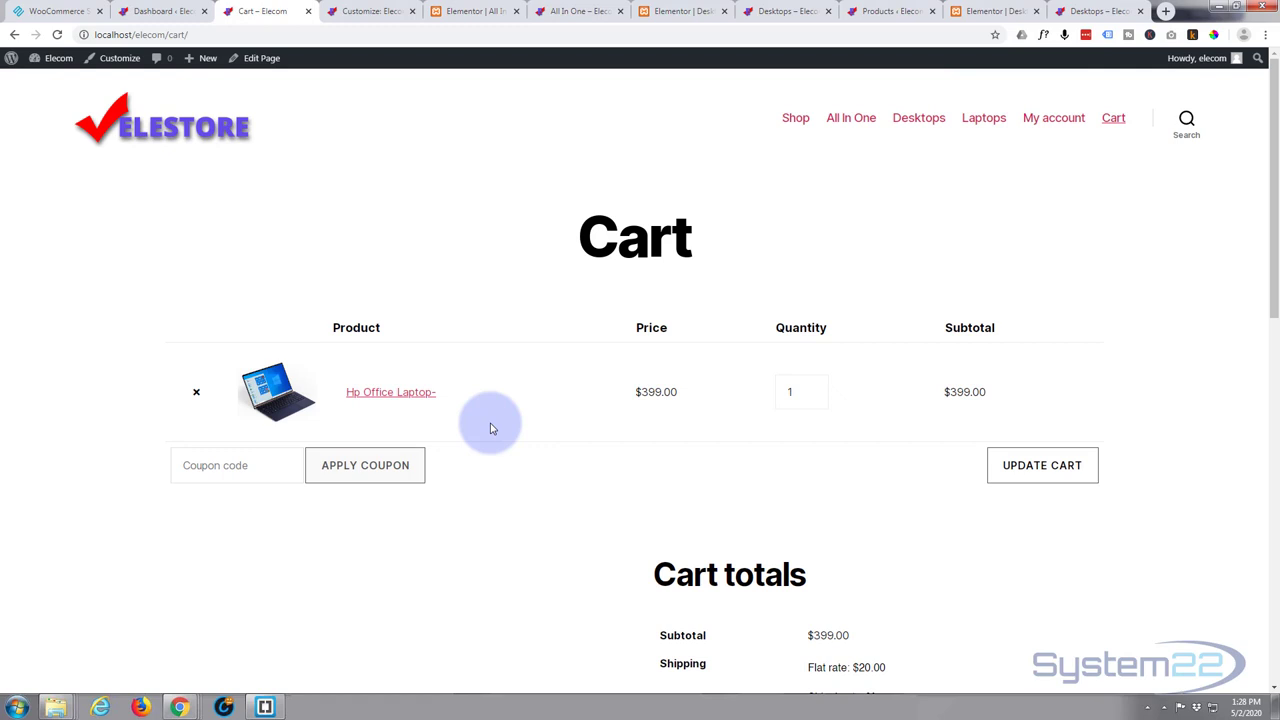